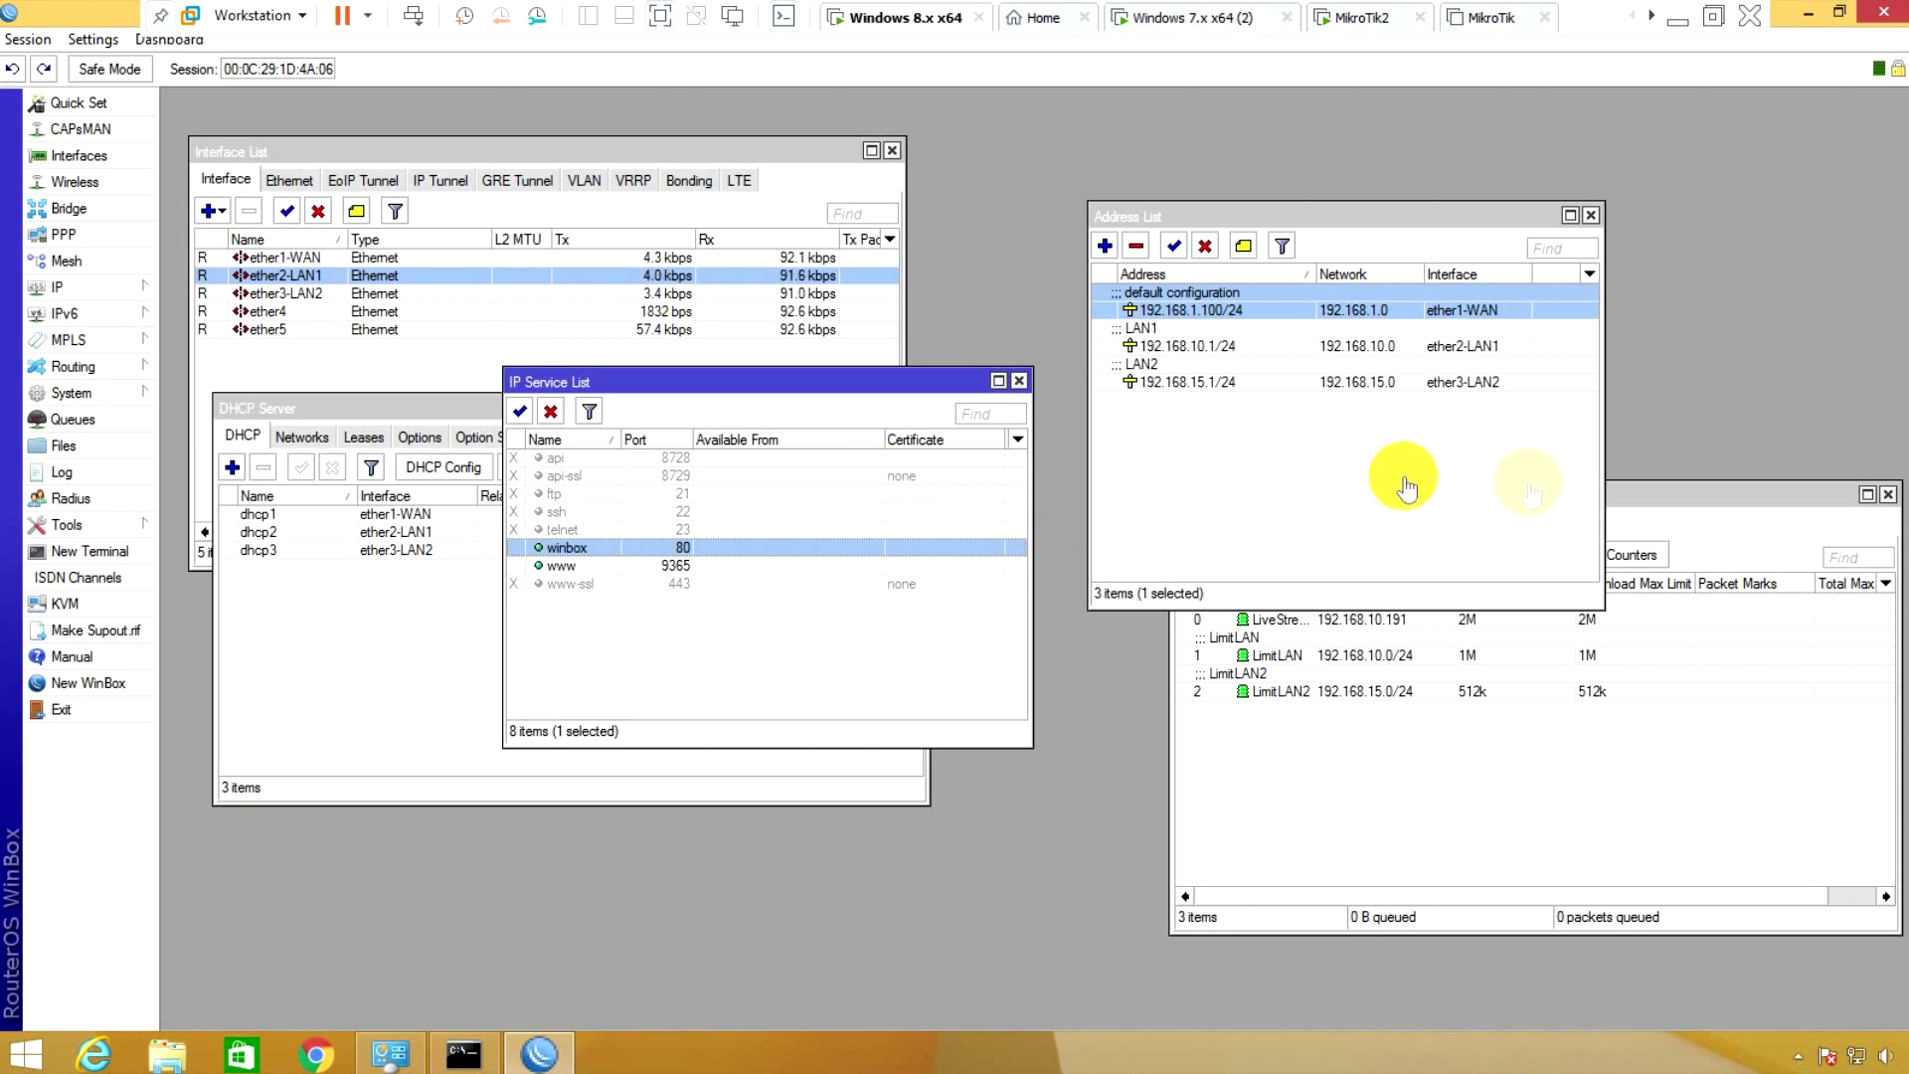
- Open the router's ARP list and select the entry for 192.168.10.25 on ether2-LAN1
{"action": "left_click", "coordinate": [127, 290]}
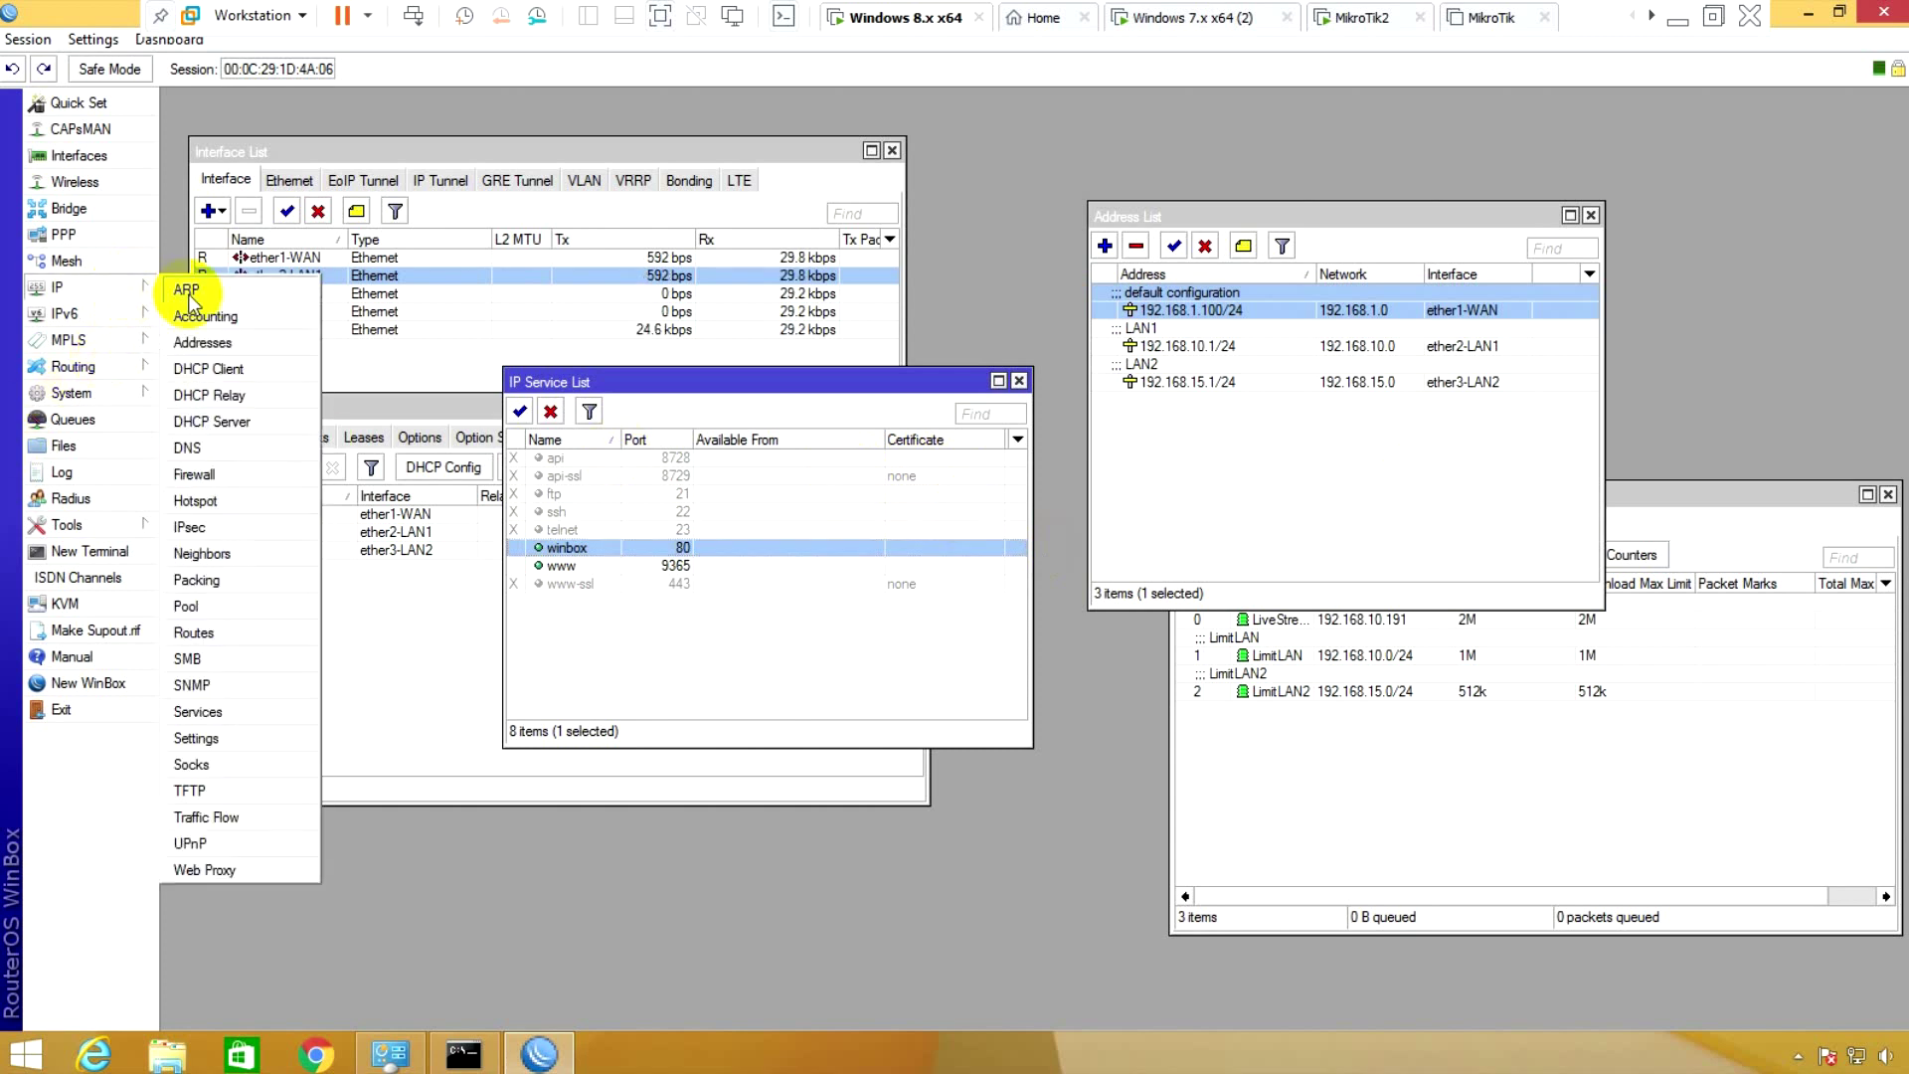
{"action": "left_click", "coordinate": [187, 295]}
{"action": "left_click_drag", "start_coordinate": [1204, 345], "coordinate": [1093, 324]}
{"action": "left_click", "coordinate": [1066, 458]}
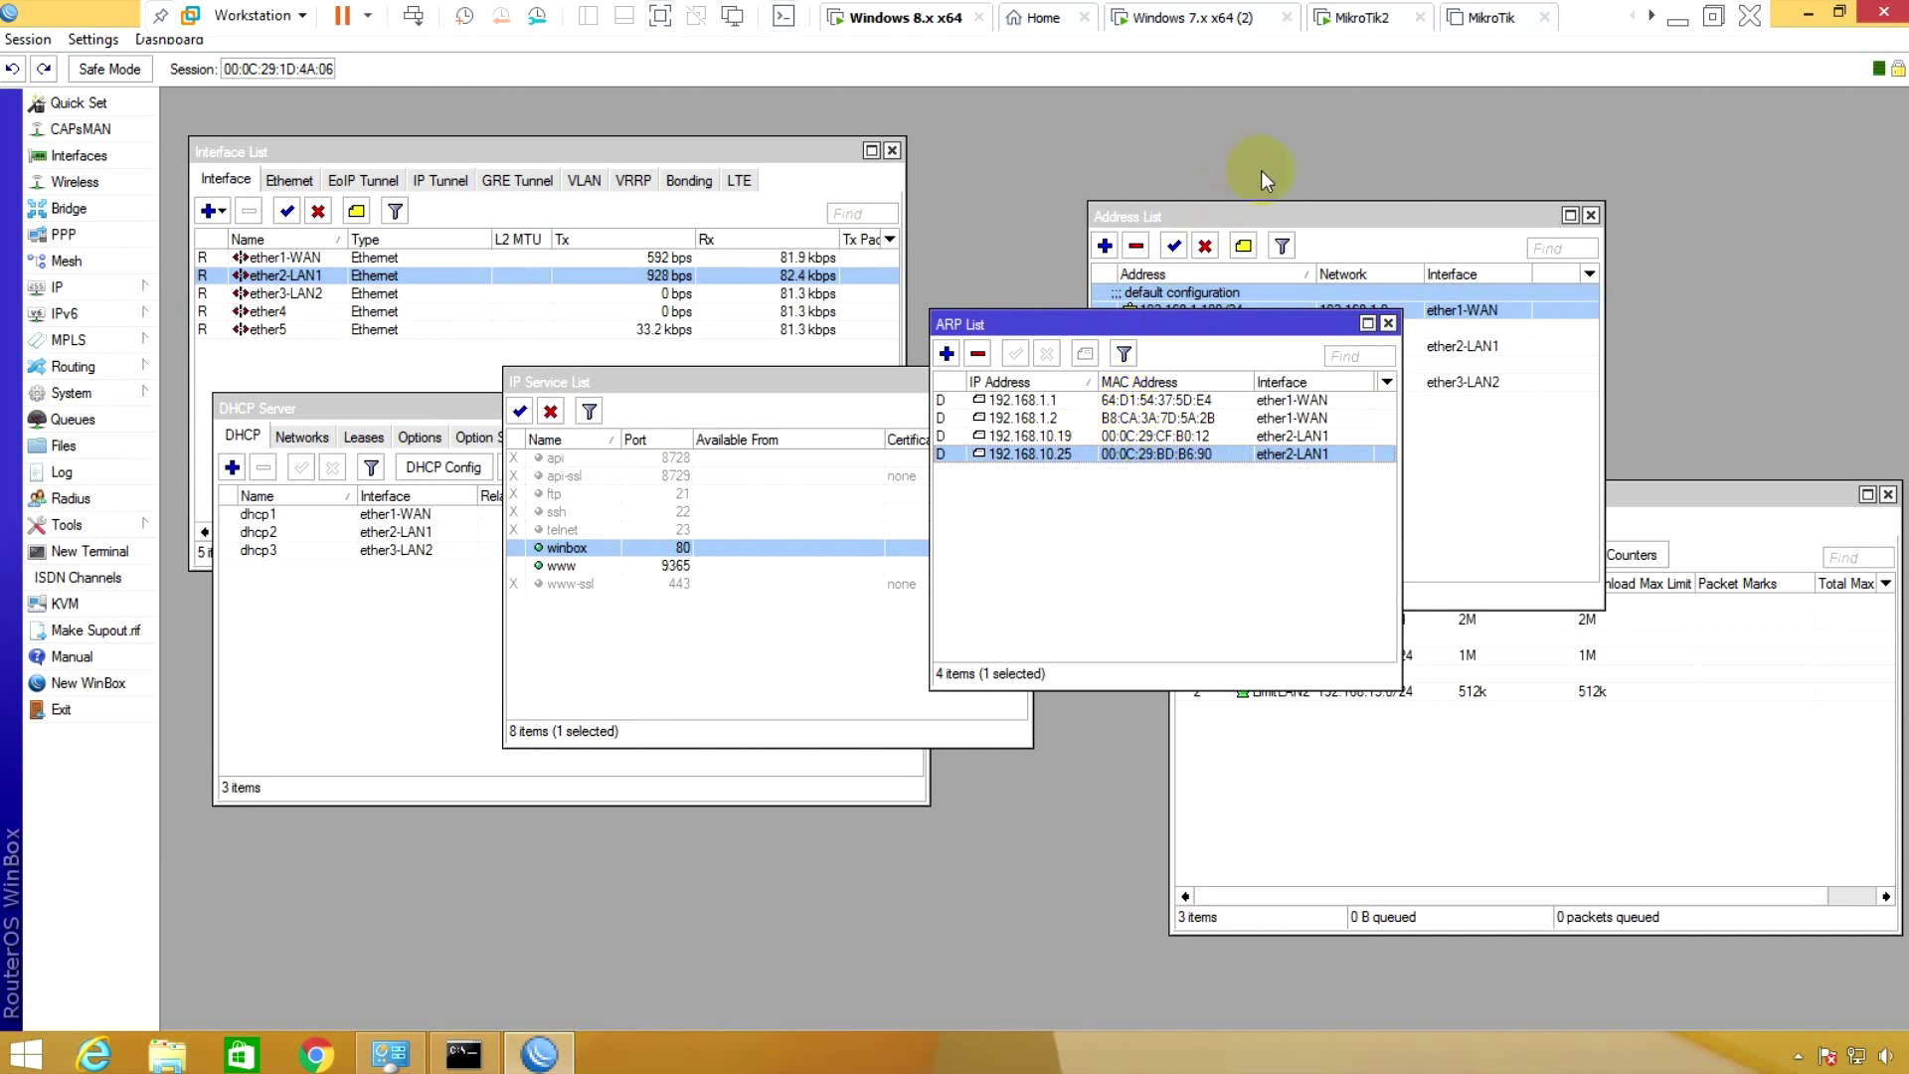
- Switch to the Windows 7.x x64 (2) virtual machine
{"action": "left_click", "coordinate": [1133, 18]}
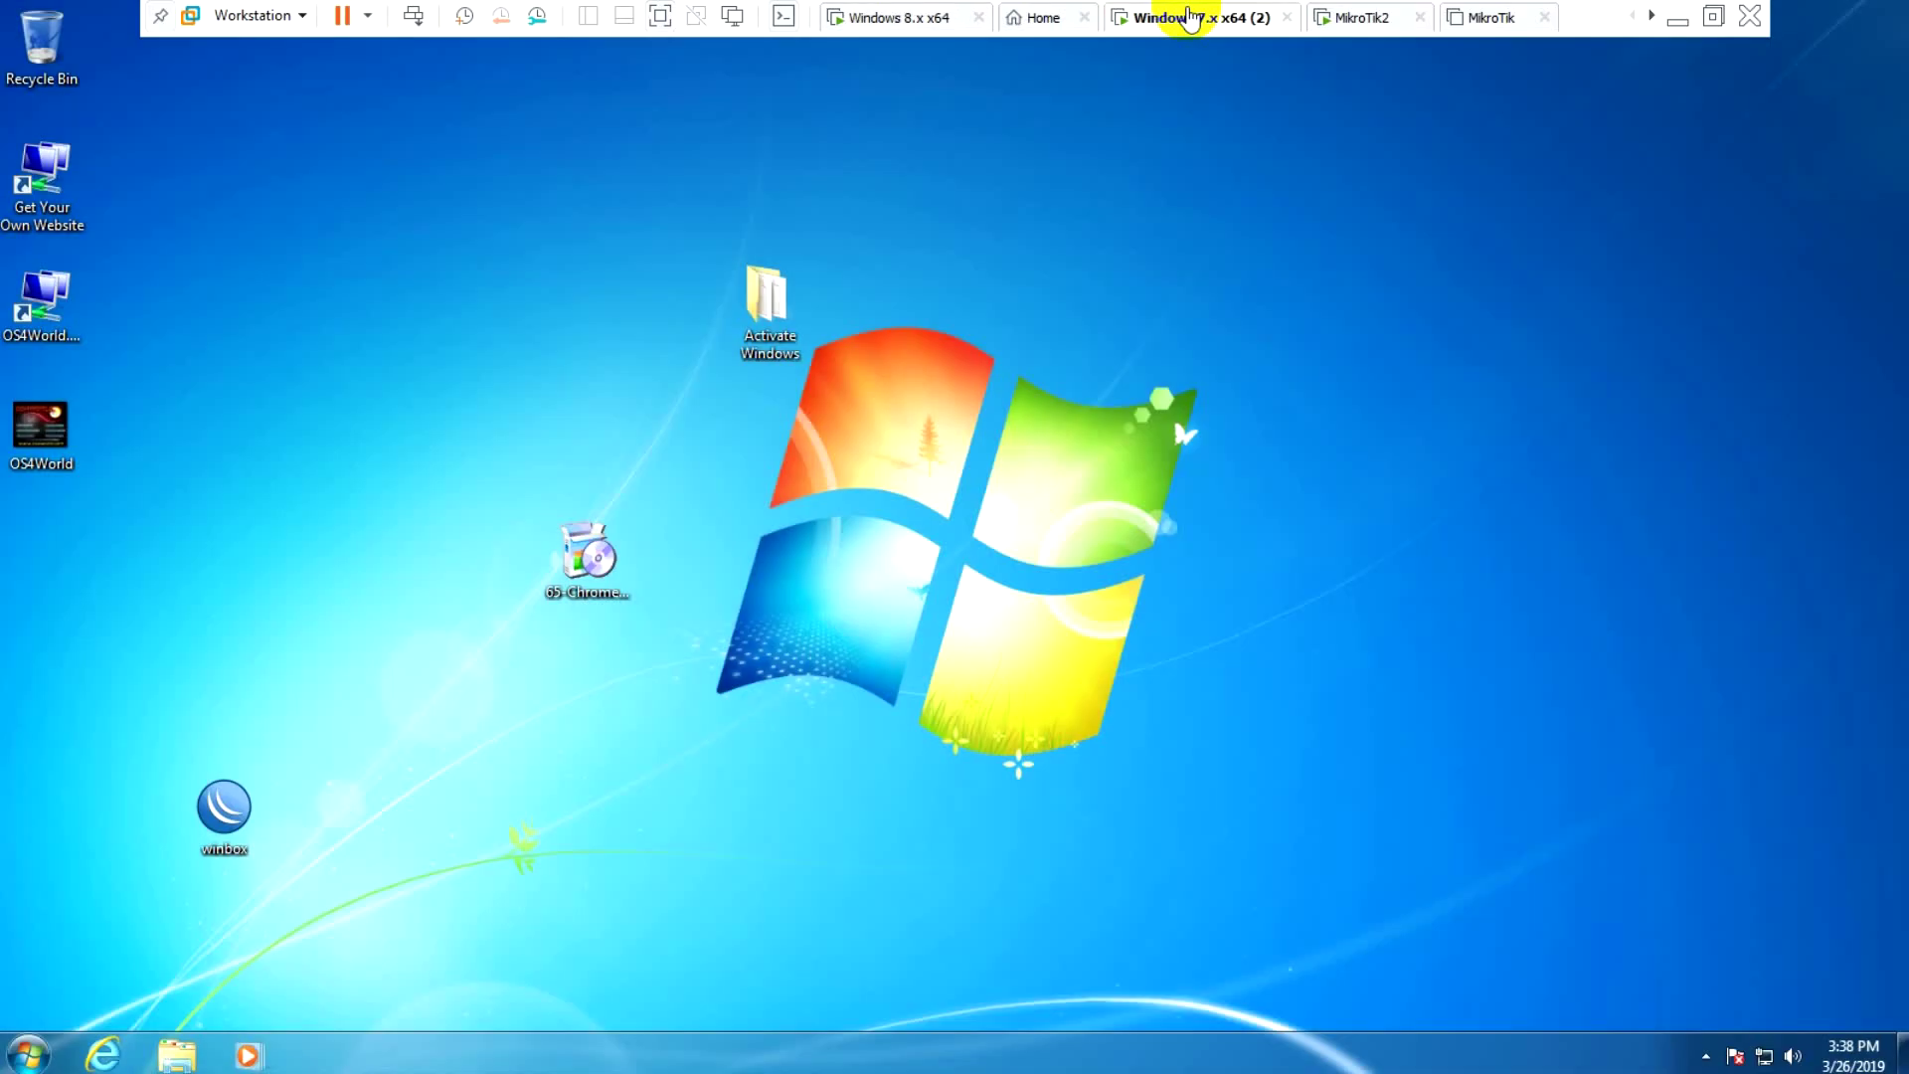
{"action": "right_click", "coordinate": [1035, 467]}
{"action": "right_click", "coordinate": [1011, 461]}
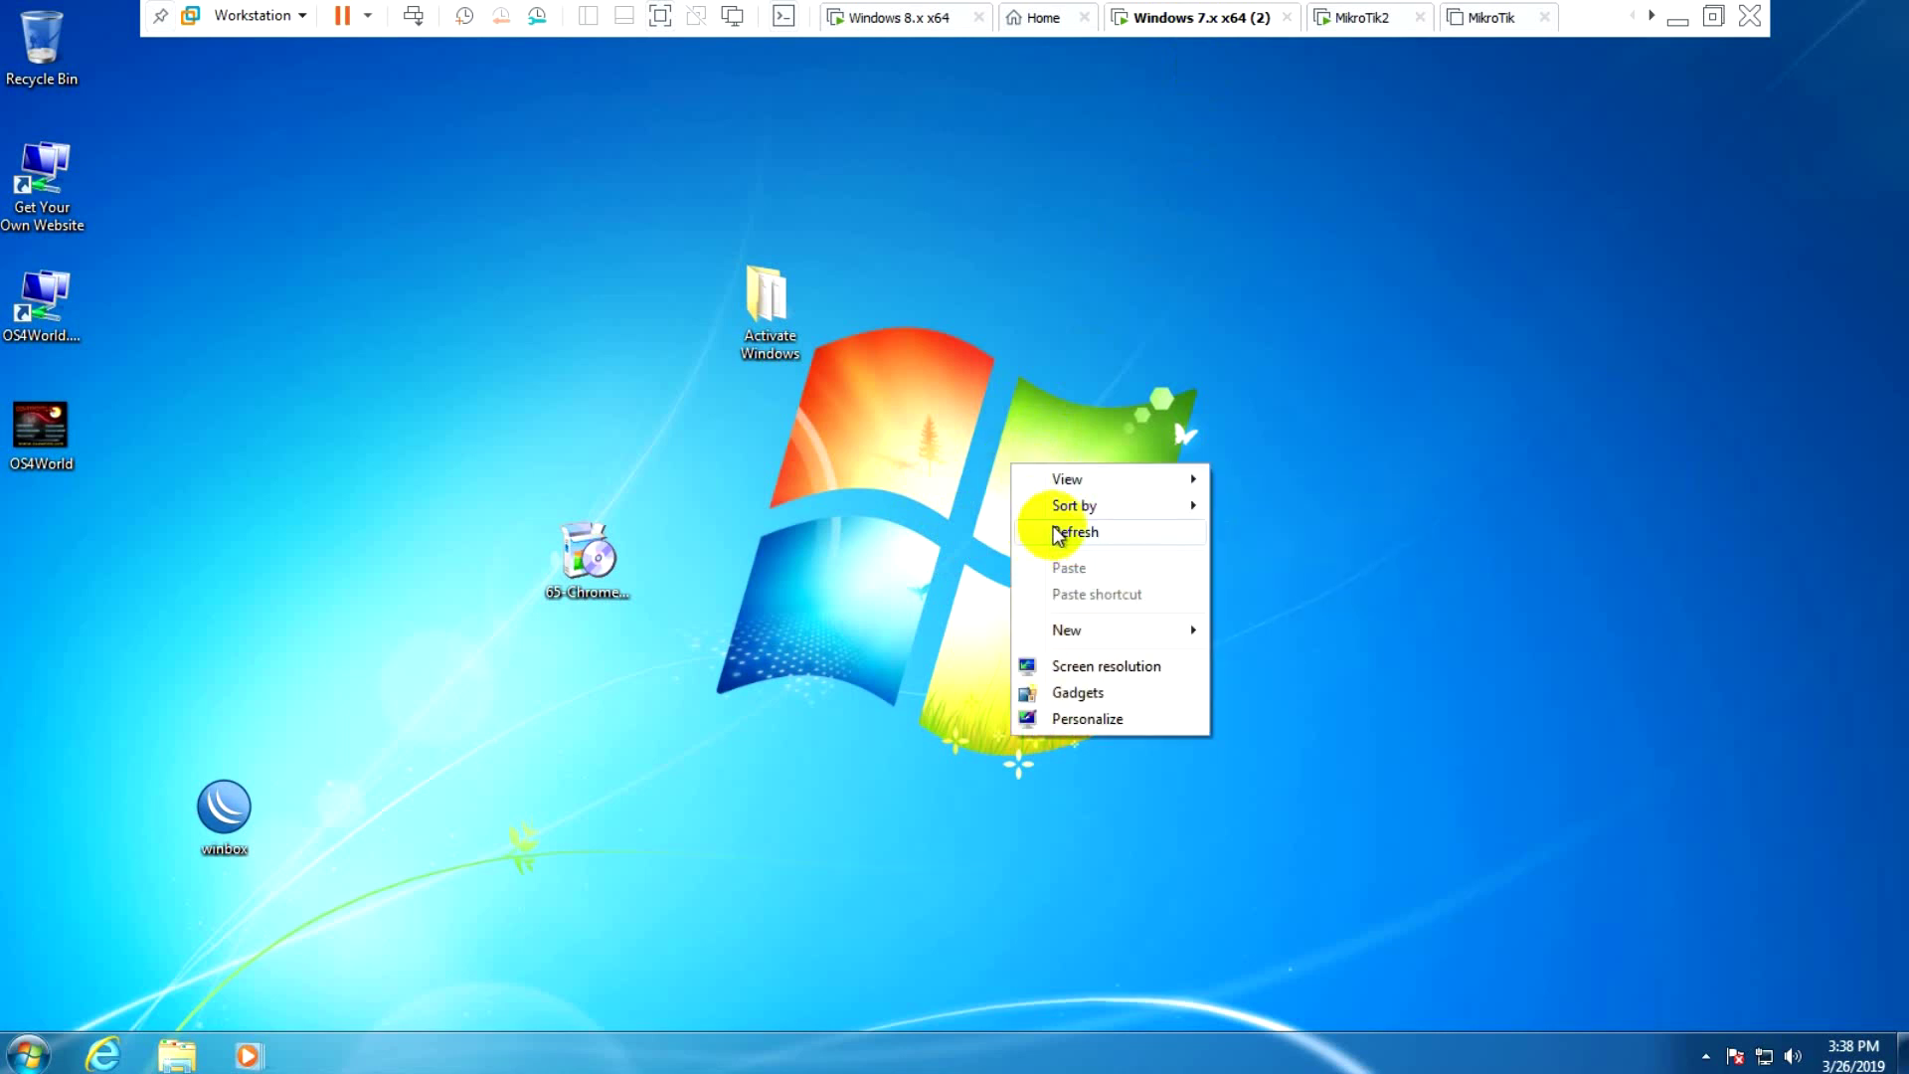
{"action": "right_click", "coordinate": [970, 478]}
{"action": "left_click", "coordinate": [1004, 539]}
{"action": "right_click", "coordinate": [979, 488]}
{"action": "left_click", "coordinate": [1014, 553]}
{"action": "right_click", "coordinate": [925, 467]}
{"action": "left_click", "coordinate": [988, 529]}
{"action": "right_click", "coordinate": [943, 507]}
{"action": "left_click", "coordinate": [984, 574]}
{"action": "right_click", "coordinate": [835, 483]}
{"action": "left_click", "coordinate": [895, 552]}
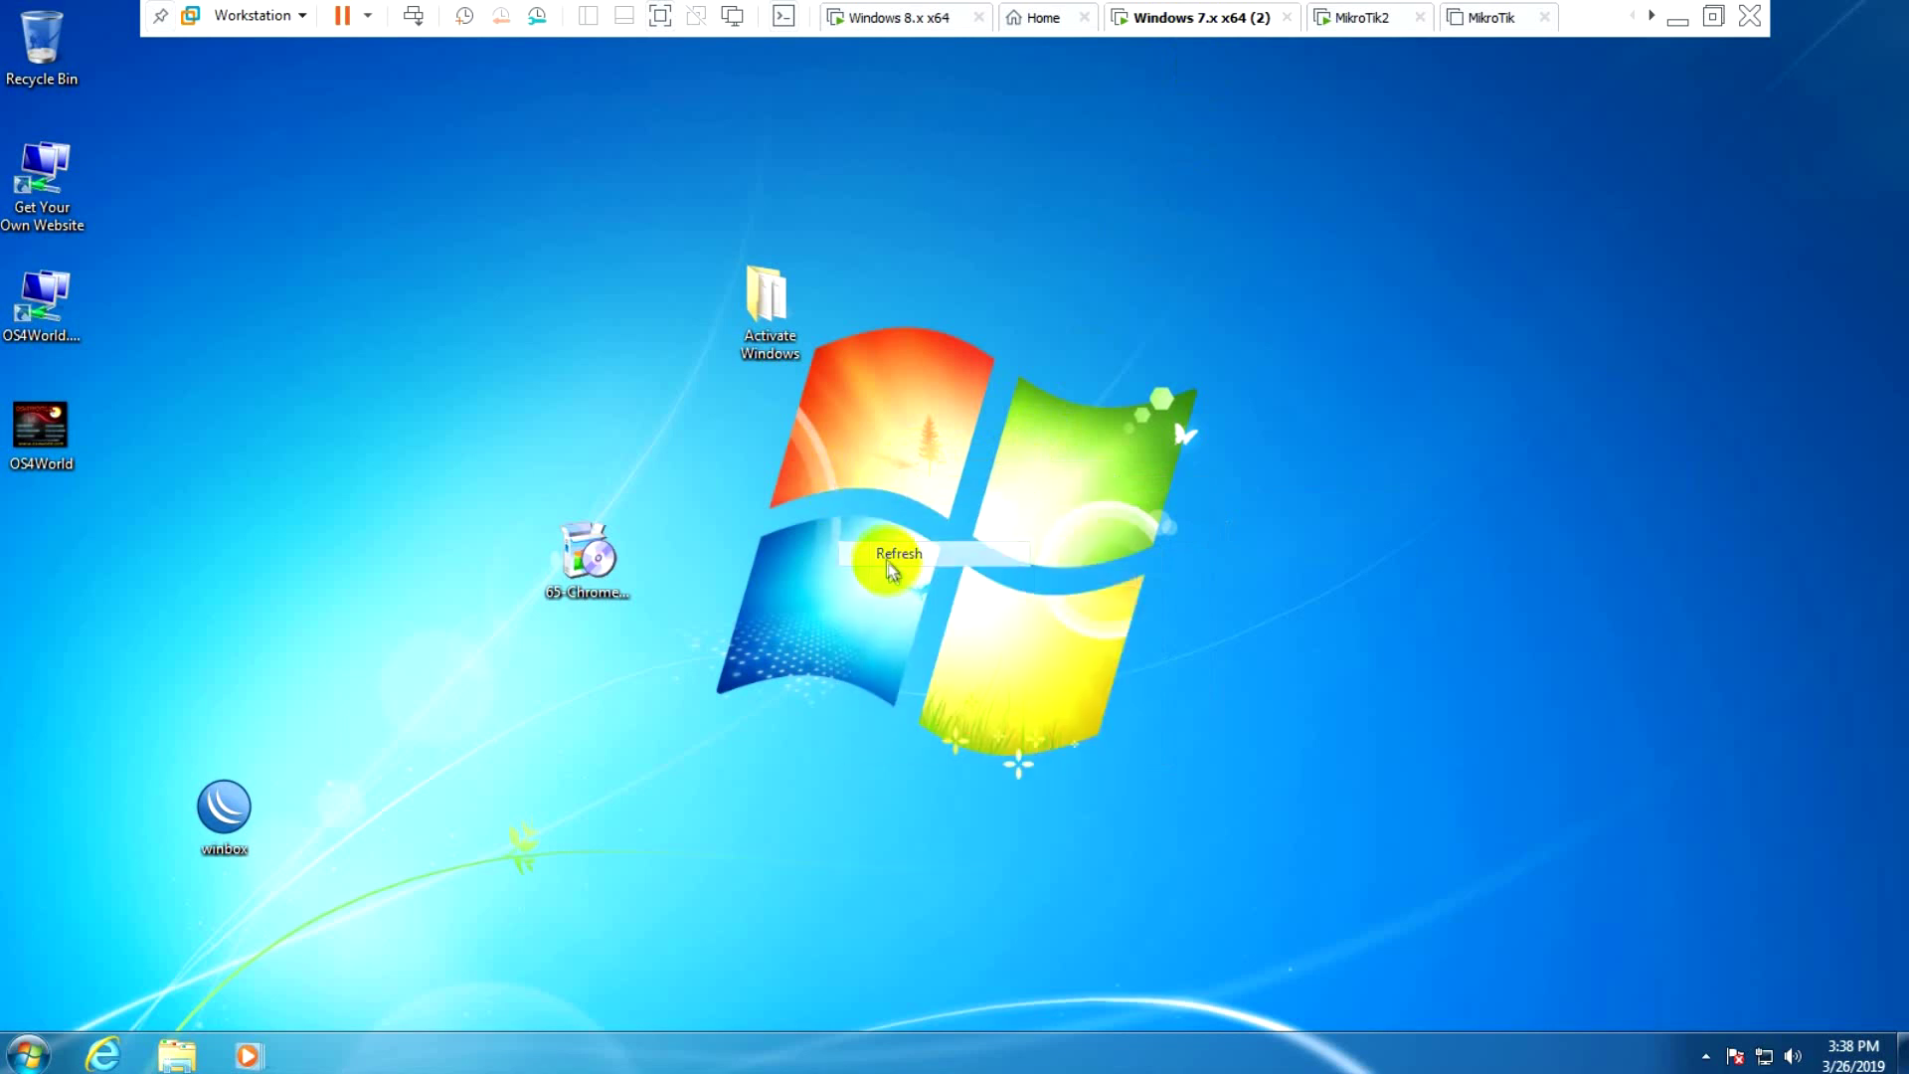
{"action": "right_click", "coordinate": [878, 497]}
{"action": "left_click", "coordinate": [924, 566]}
{"action": "left_click_drag", "start_coordinate": [440, 389], "coordinate": [785, 768]}
{"action": "left_click_drag", "start_coordinate": [397, 451], "coordinate": [748, 717]}
{"action": "left_click_drag", "start_coordinate": [467, 458], "coordinate": [715, 706]}
{"action": "right_click", "coordinate": [291, 504]}
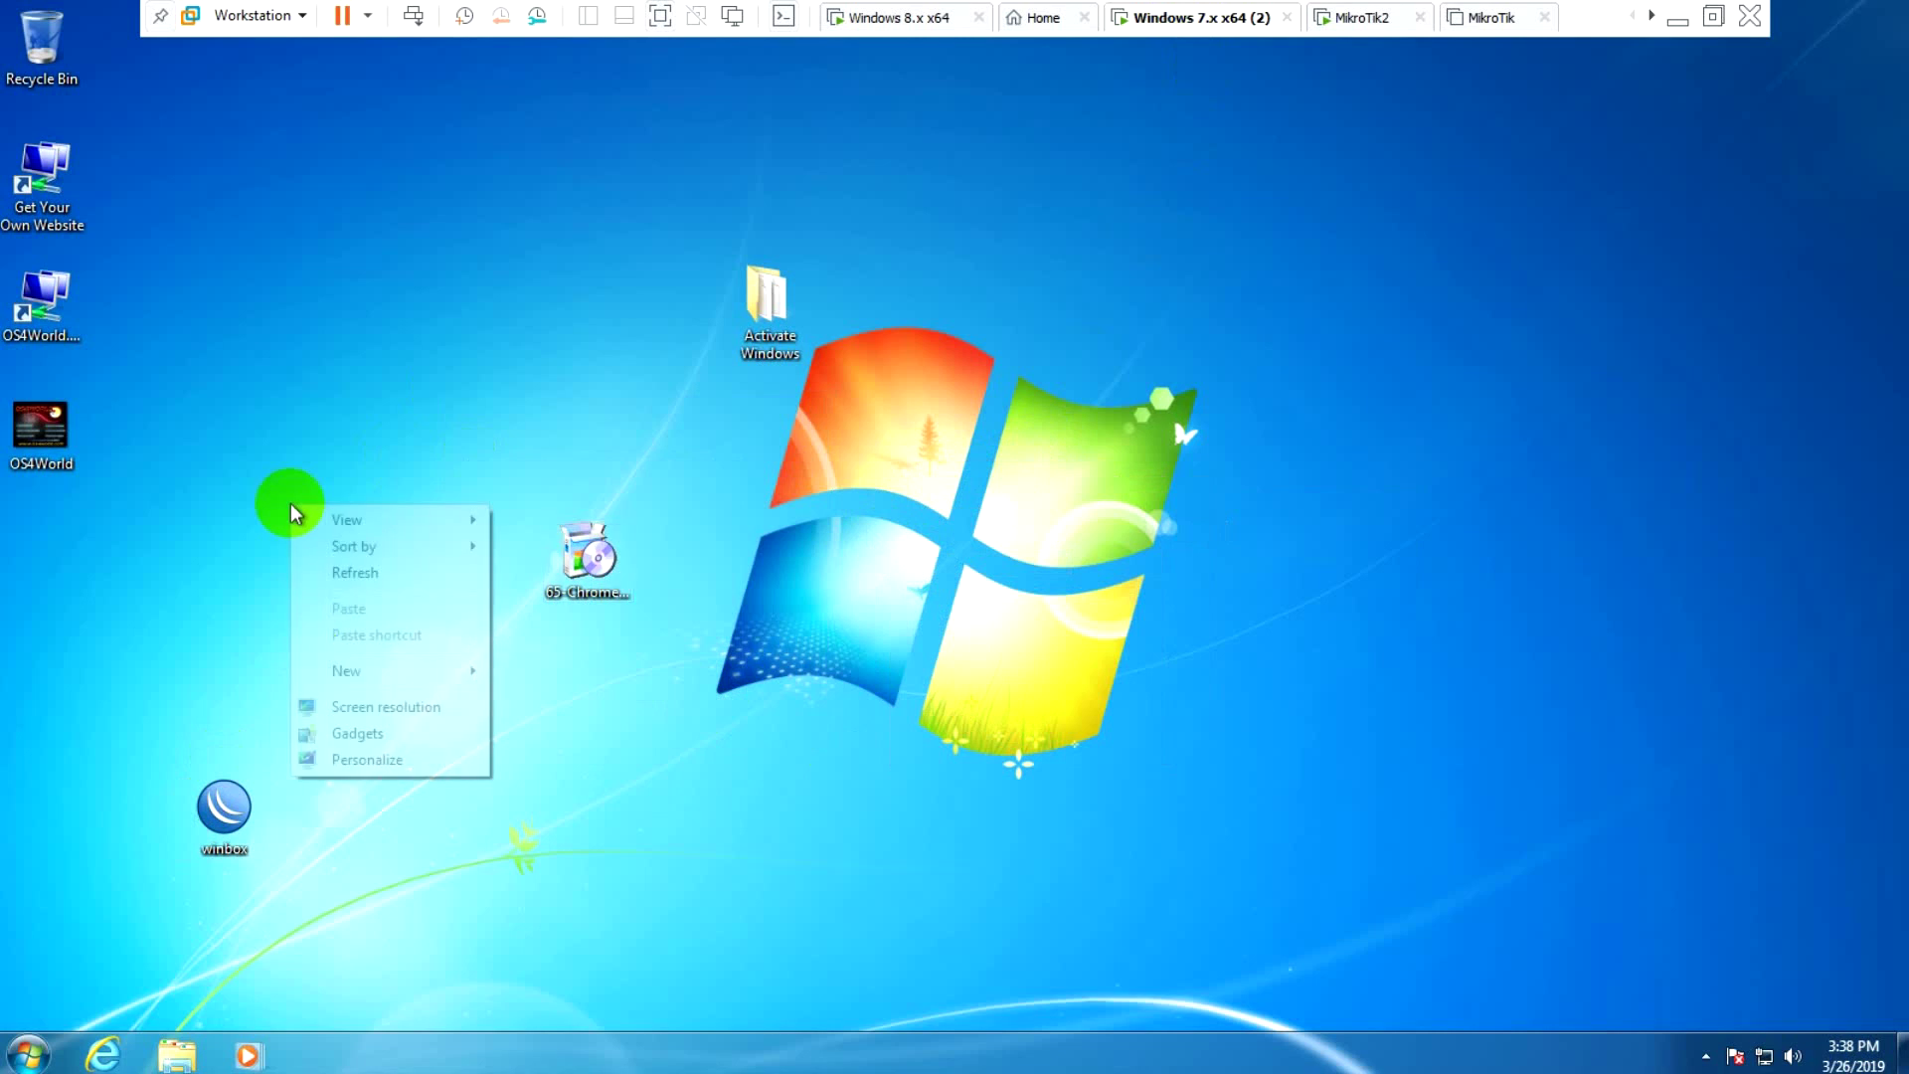
{"action": "left_click", "coordinate": [355, 573]}
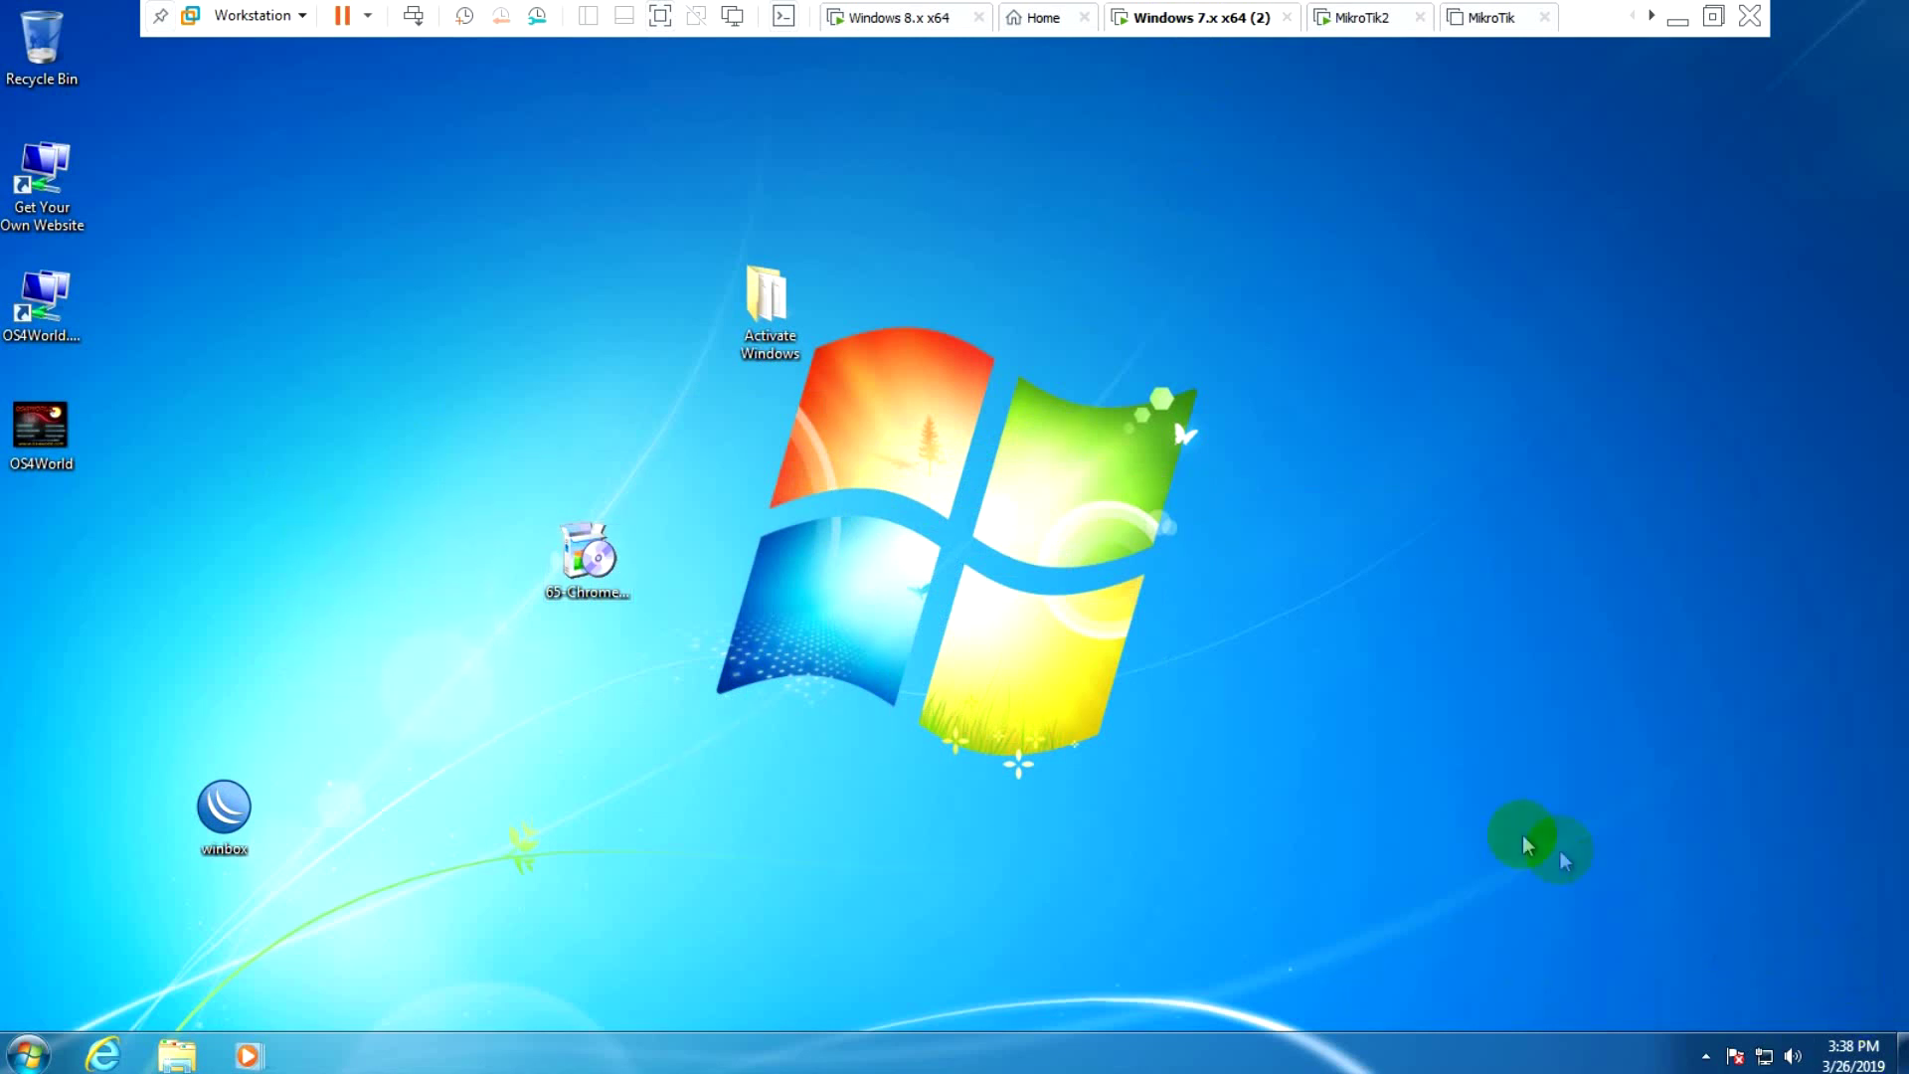
{"action": "left_click_drag", "start_coordinate": [468, 451], "coordinate": [764, 659]}
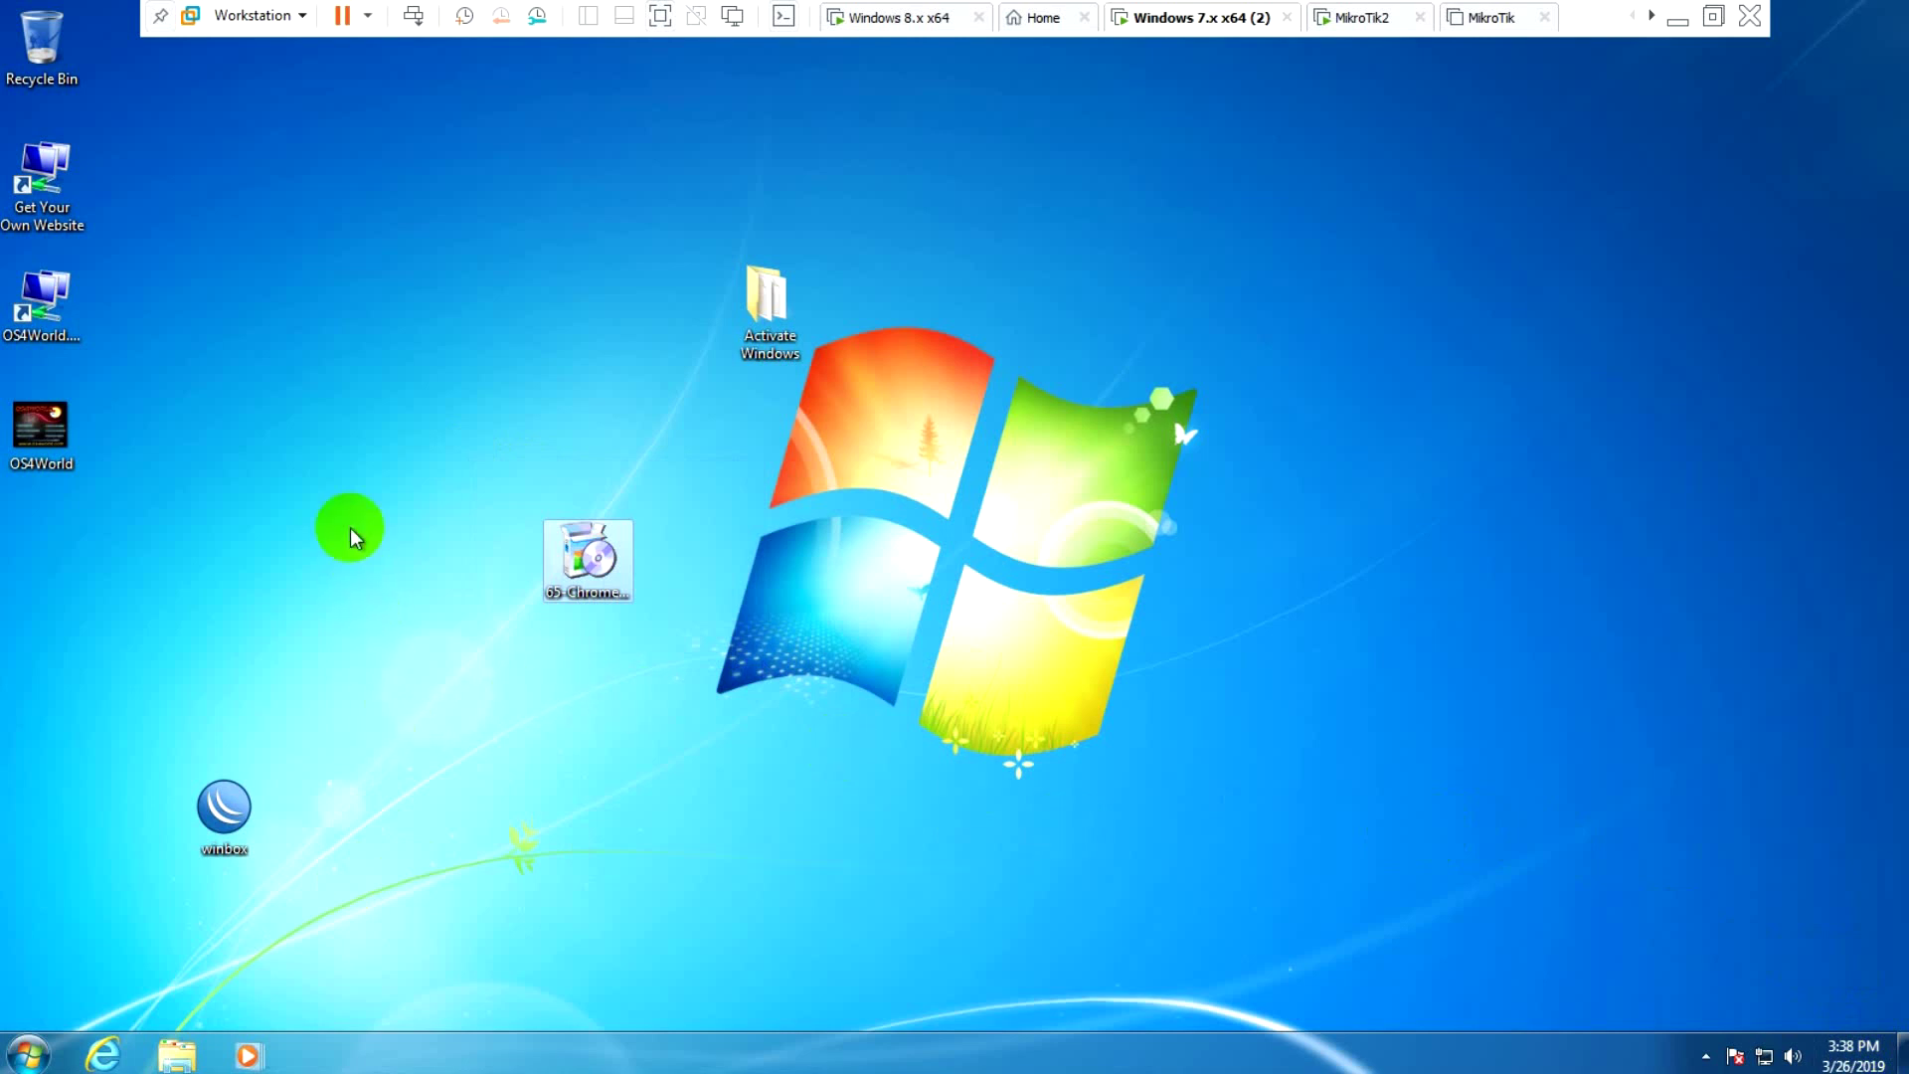
- Open the Network Connections window by running ncpa.cpl
{"action": "key", "text": "super+r"}
{"action": "type", "text": "n"}
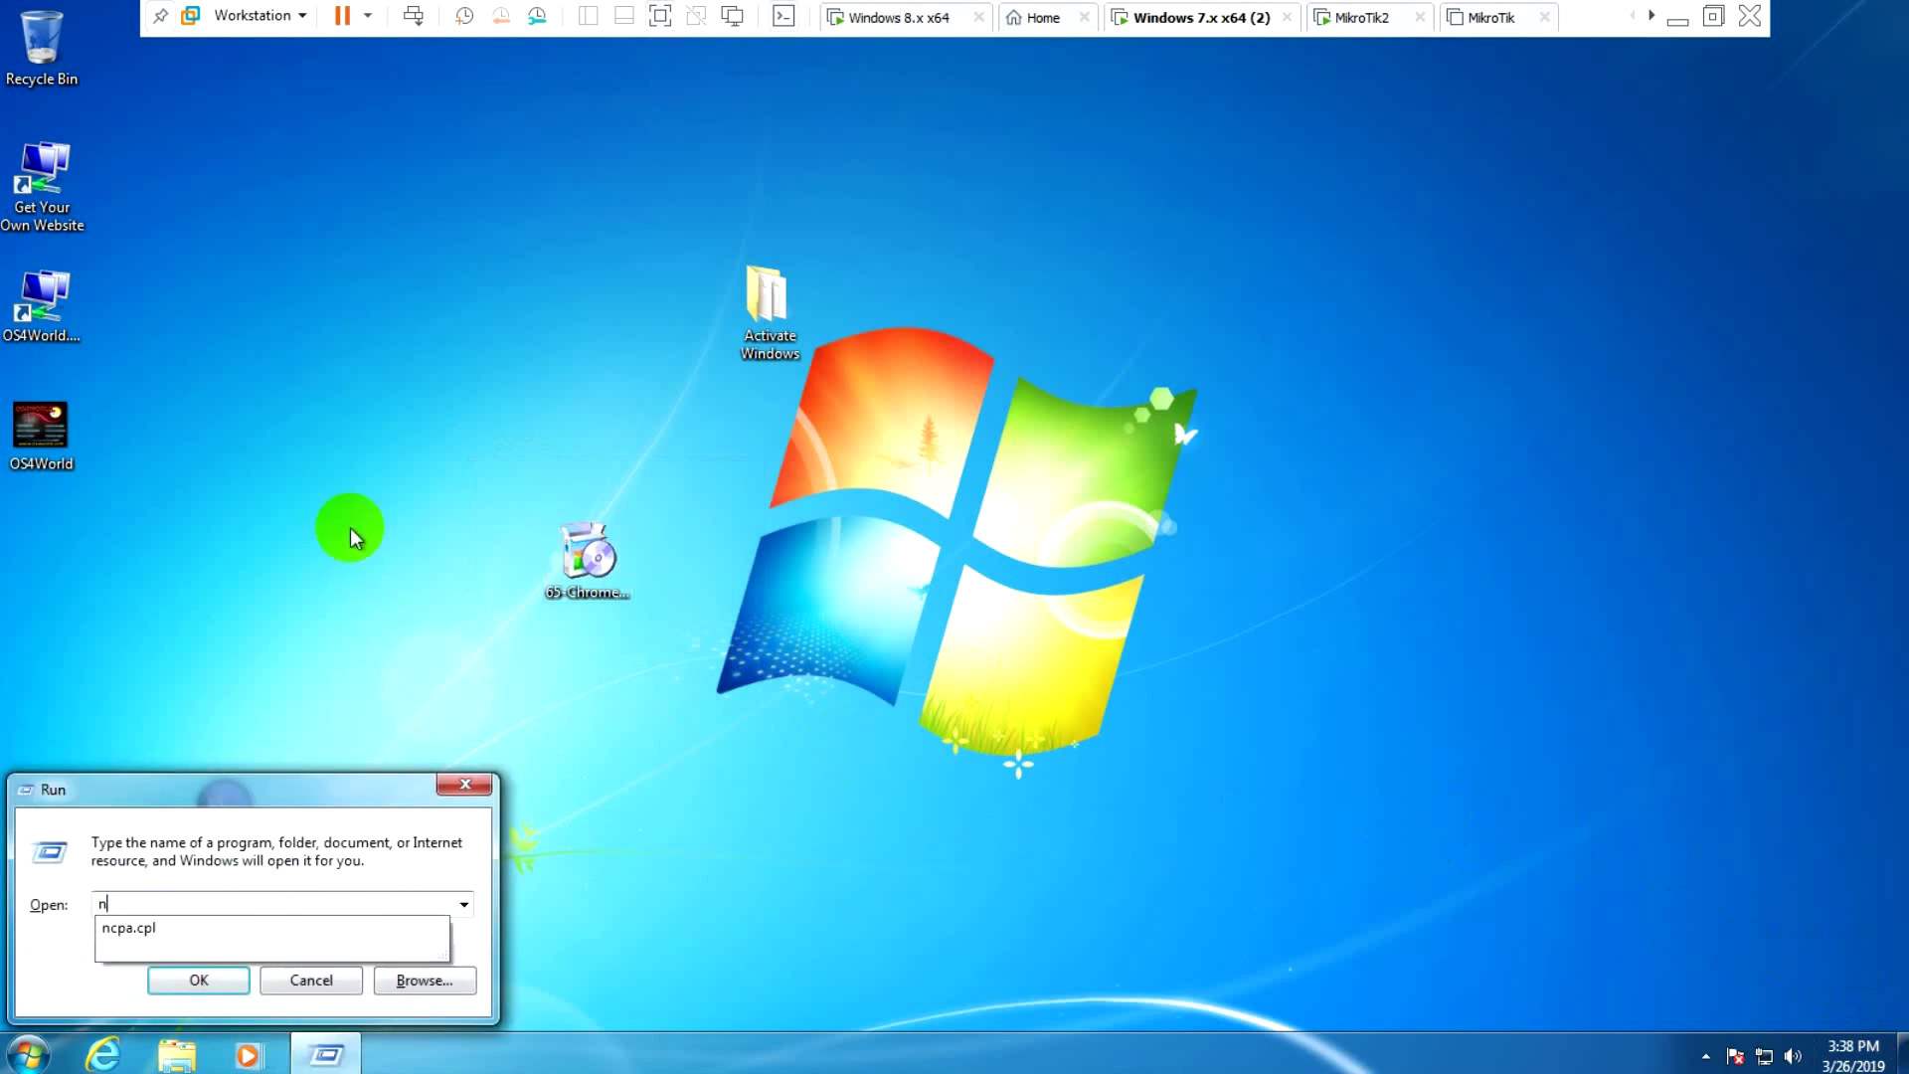
{"action": "type", "text": "cpa.cpl"}
{"action": "key", "text": "Return"}
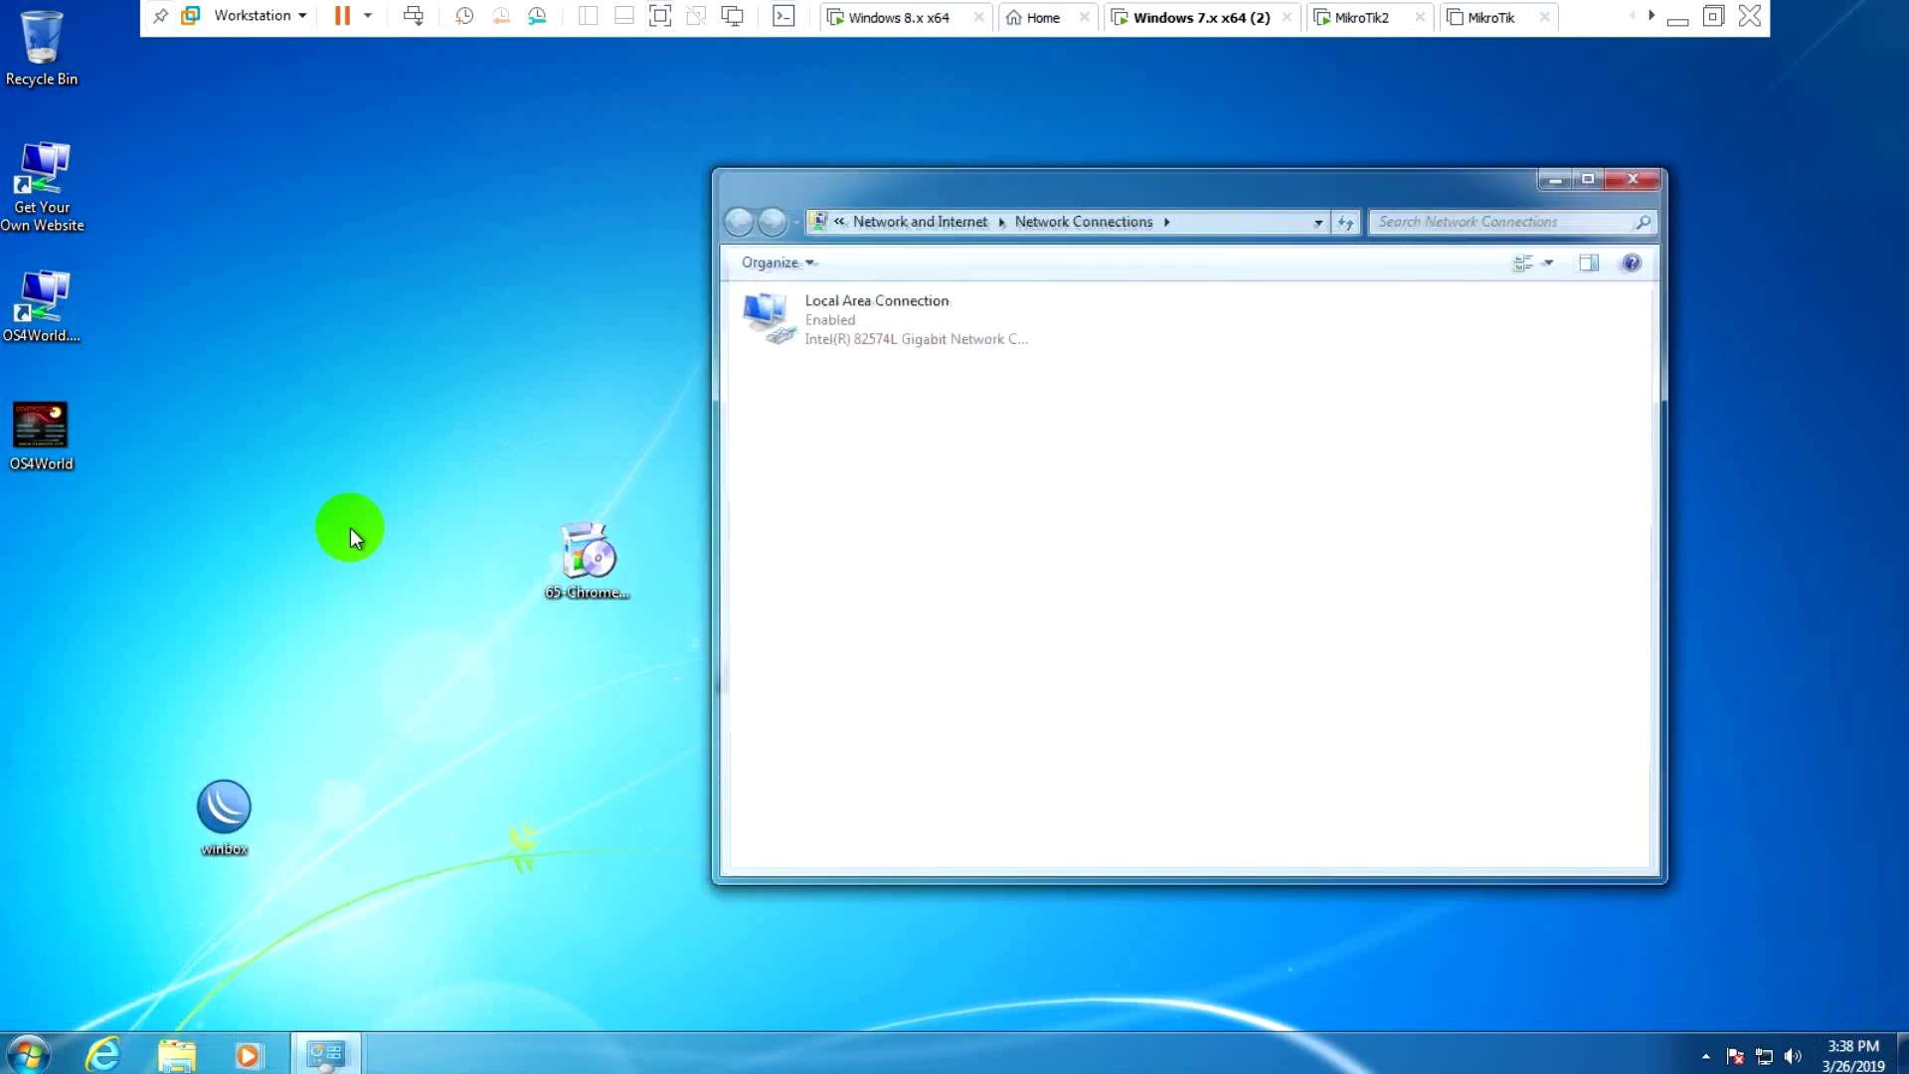
- Show the Local Area Connection's network details and compare its physical address with the ARP list on the Windows 8.x x64 machine
{"action": "left_click", "coordinate": [854, 330]}
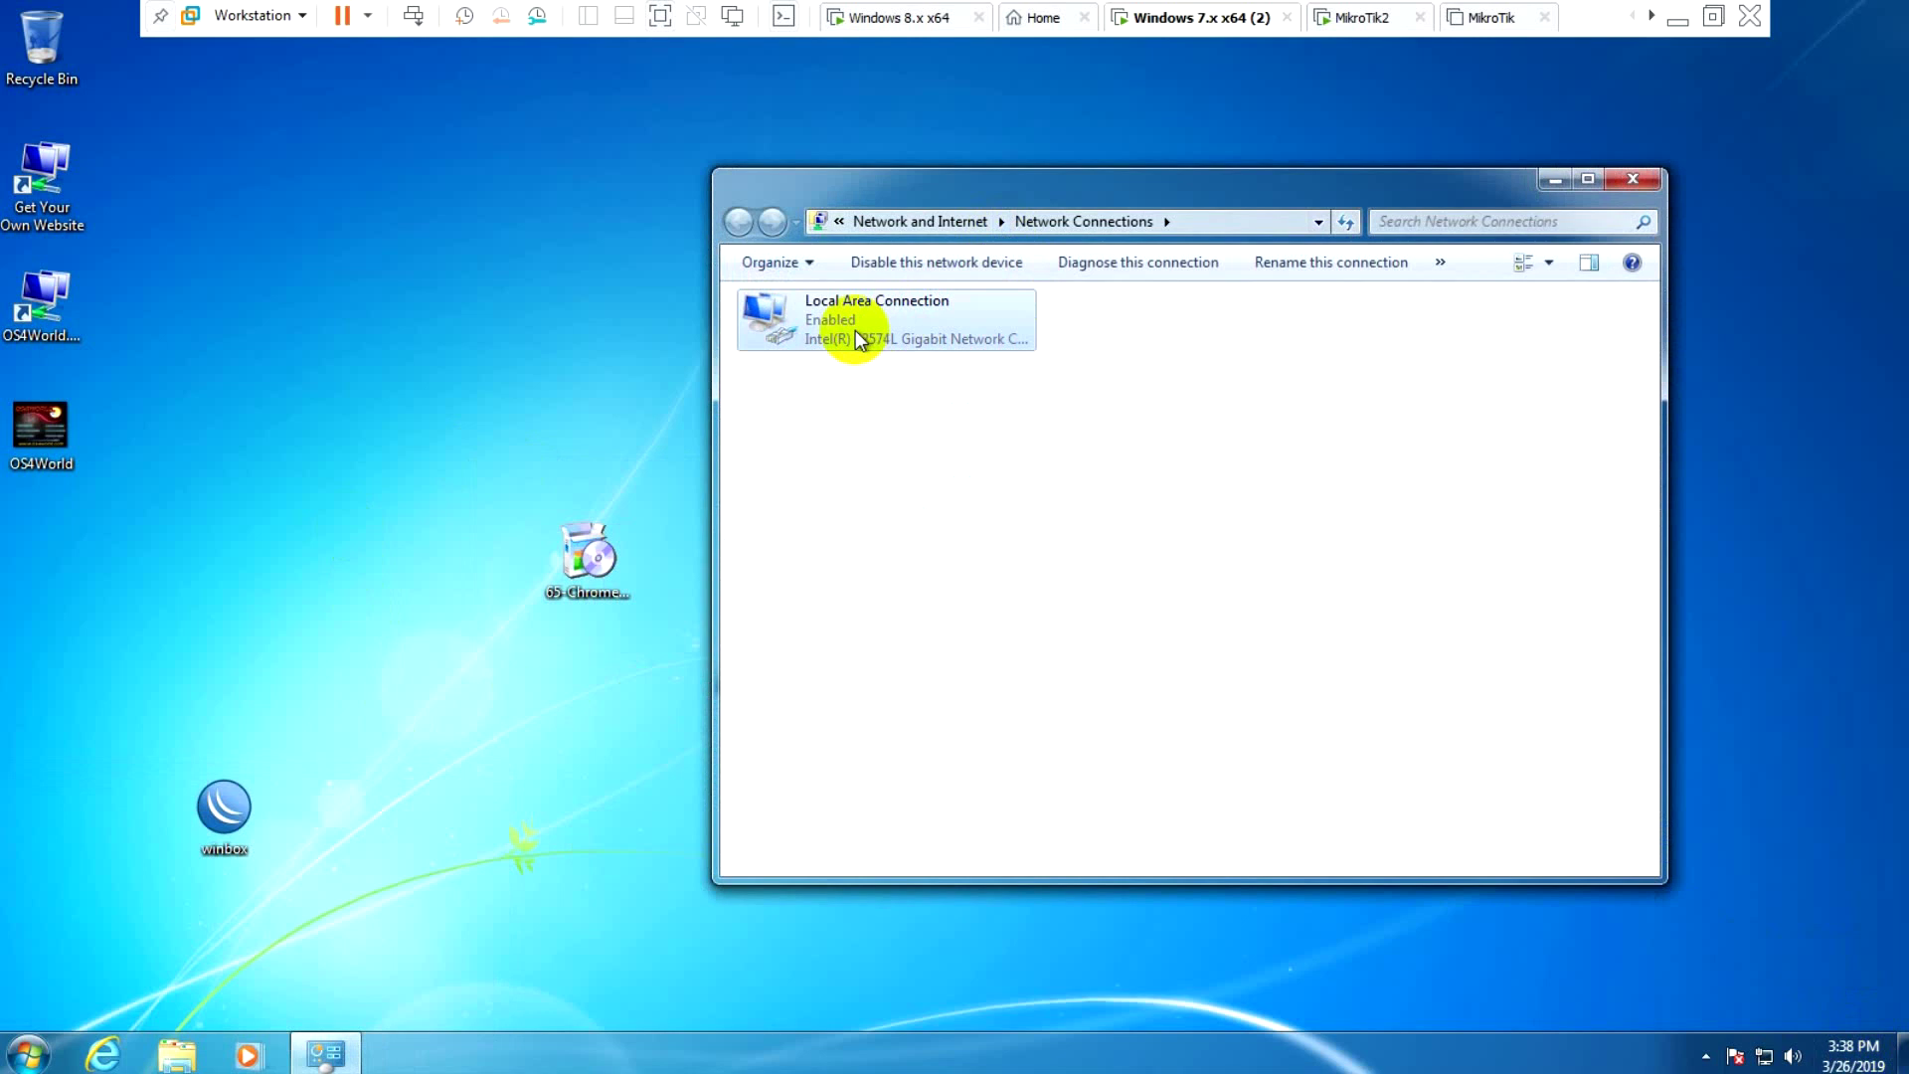
{"action": "right_click", "coordinate": [855, 330]}
{"action": "left_click", "coordinate": [907, 374]}
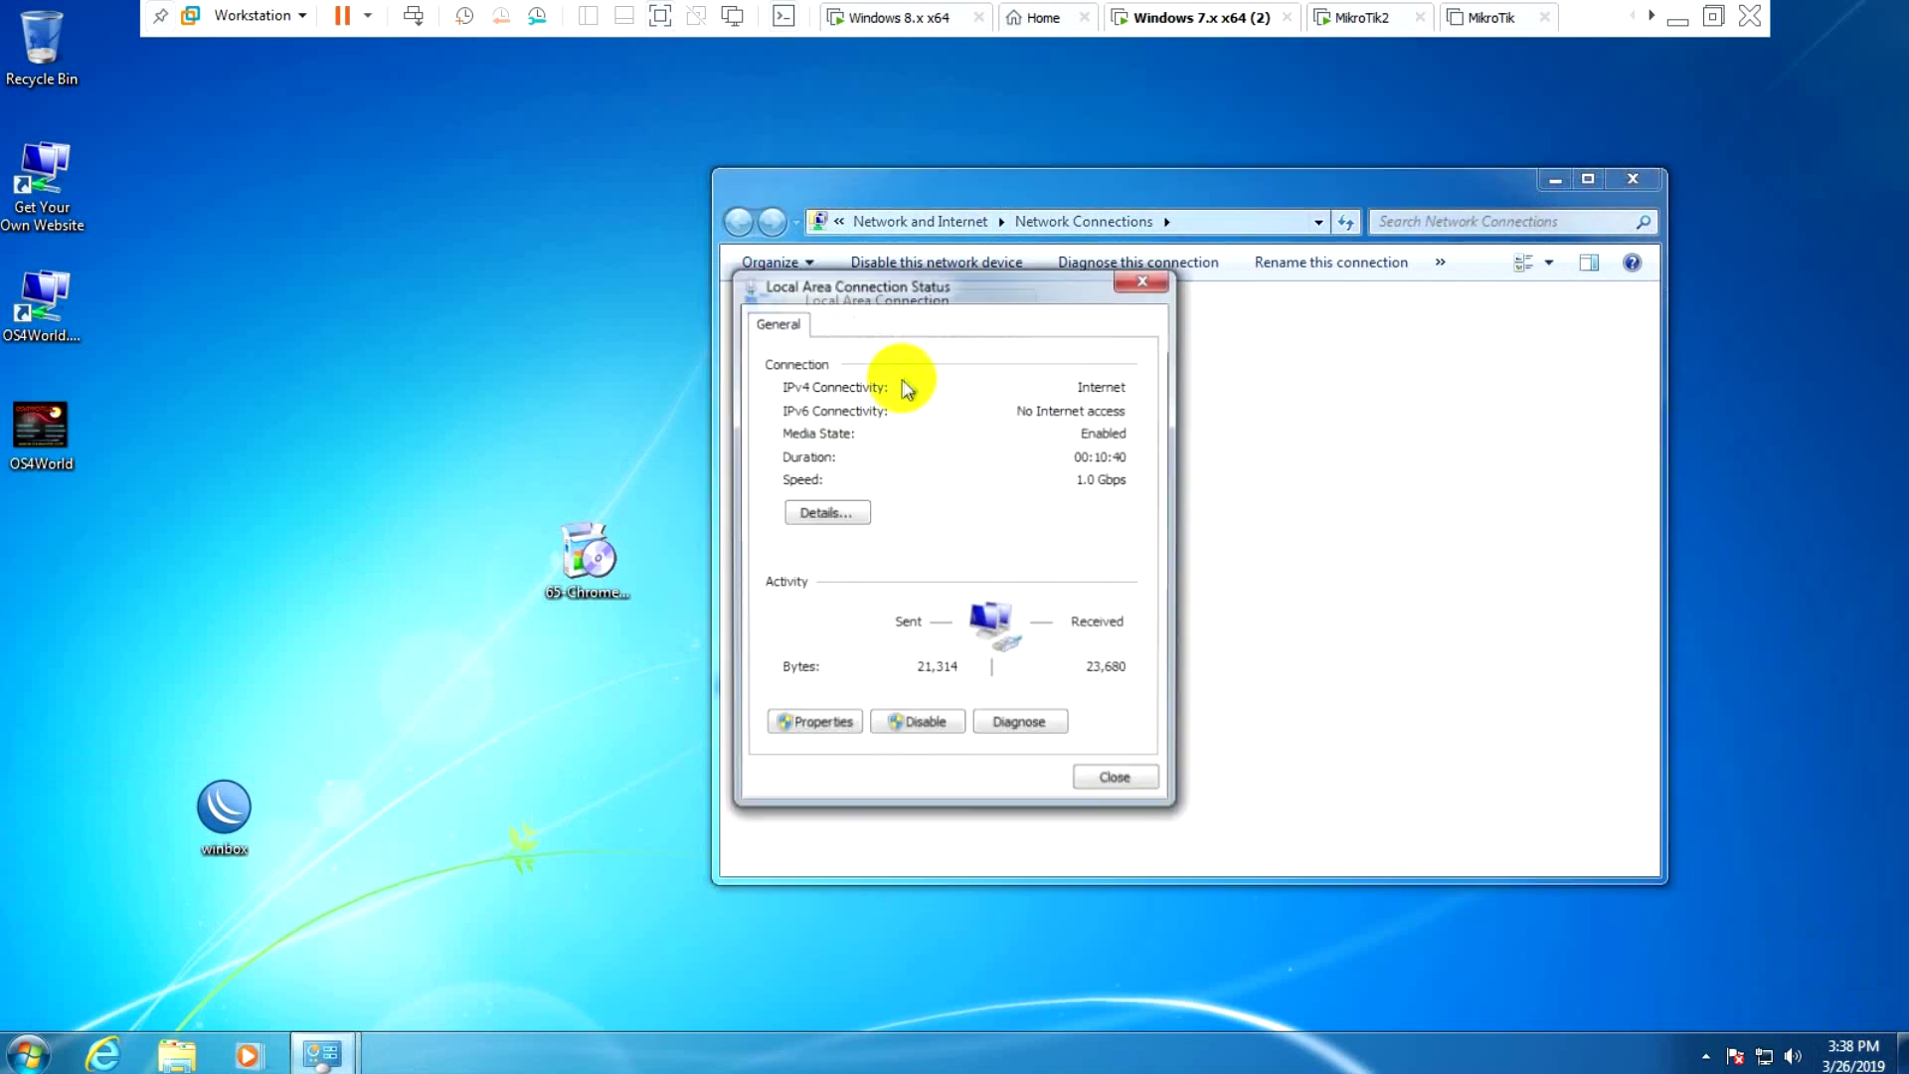
{"action": "left_click", "coordinate": [835, 513]}
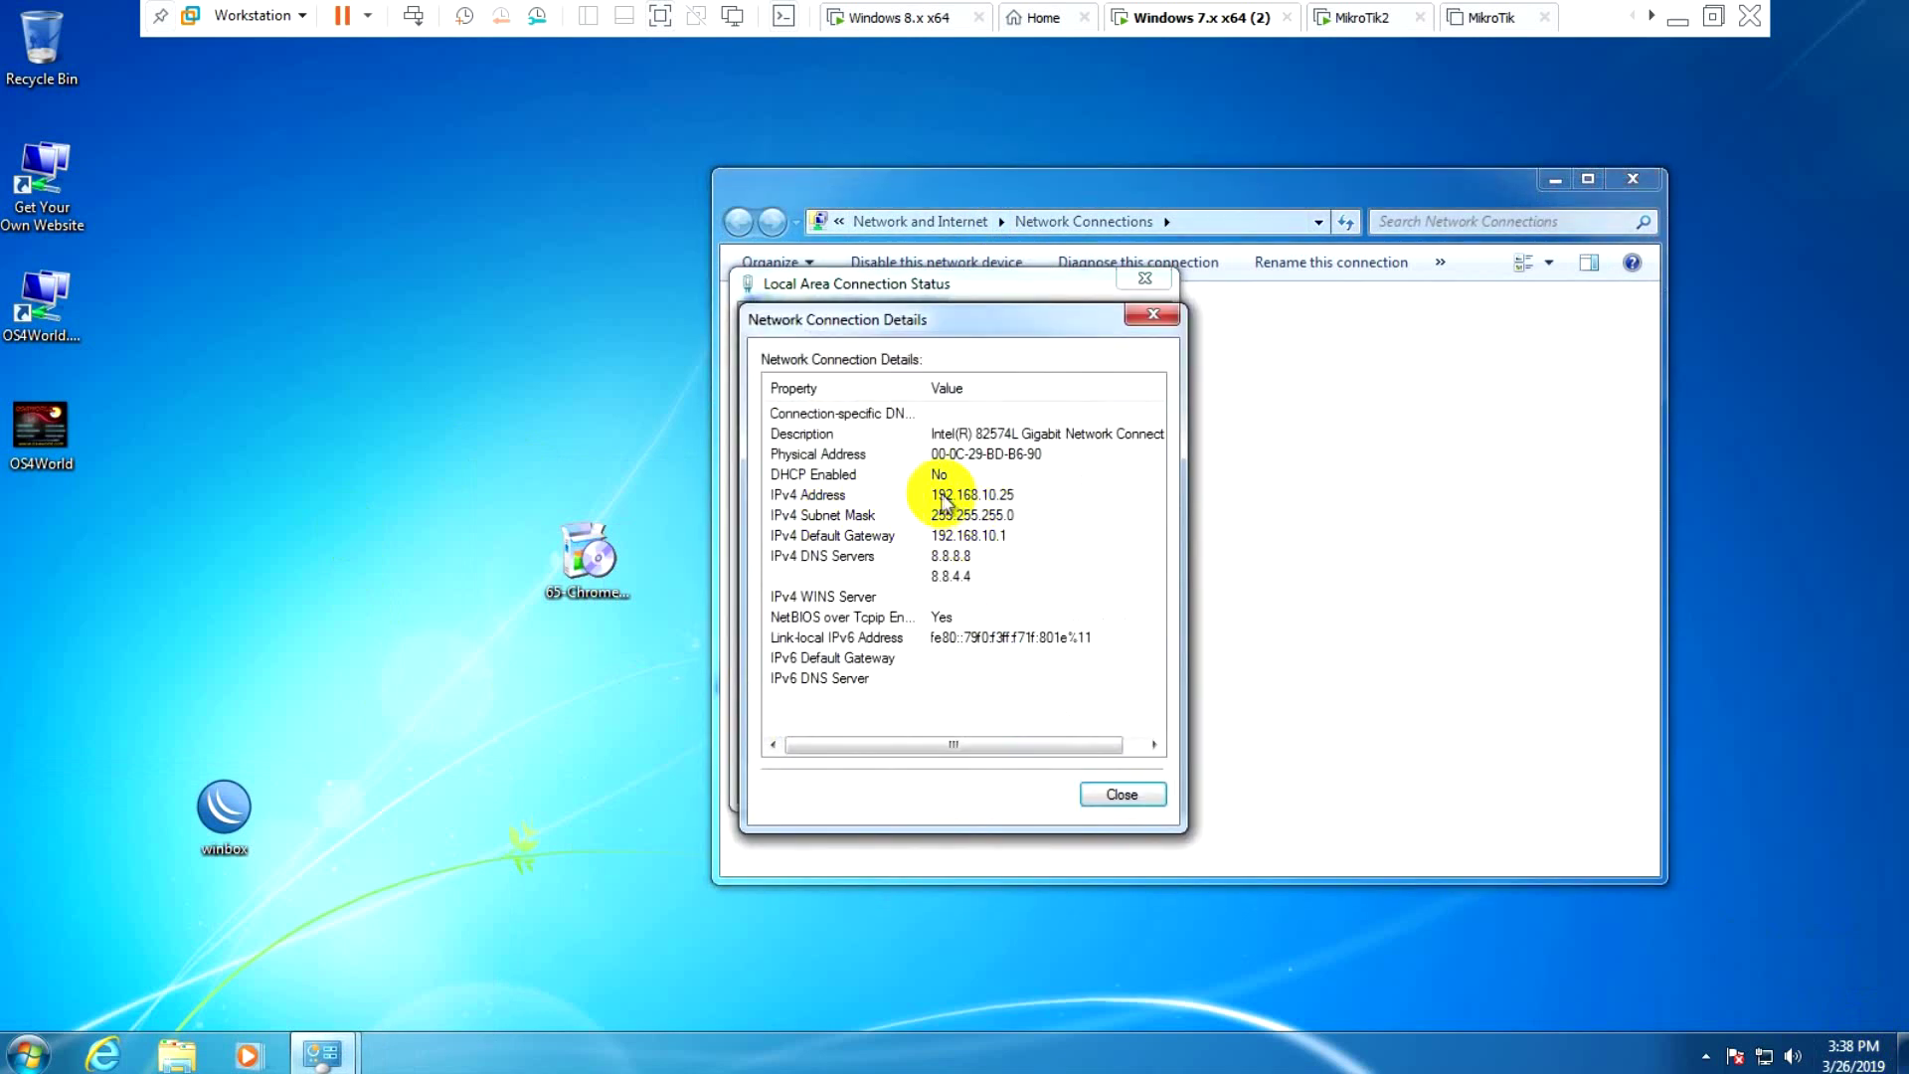
{"action": "left_click", "coordinate": [945, 453]}
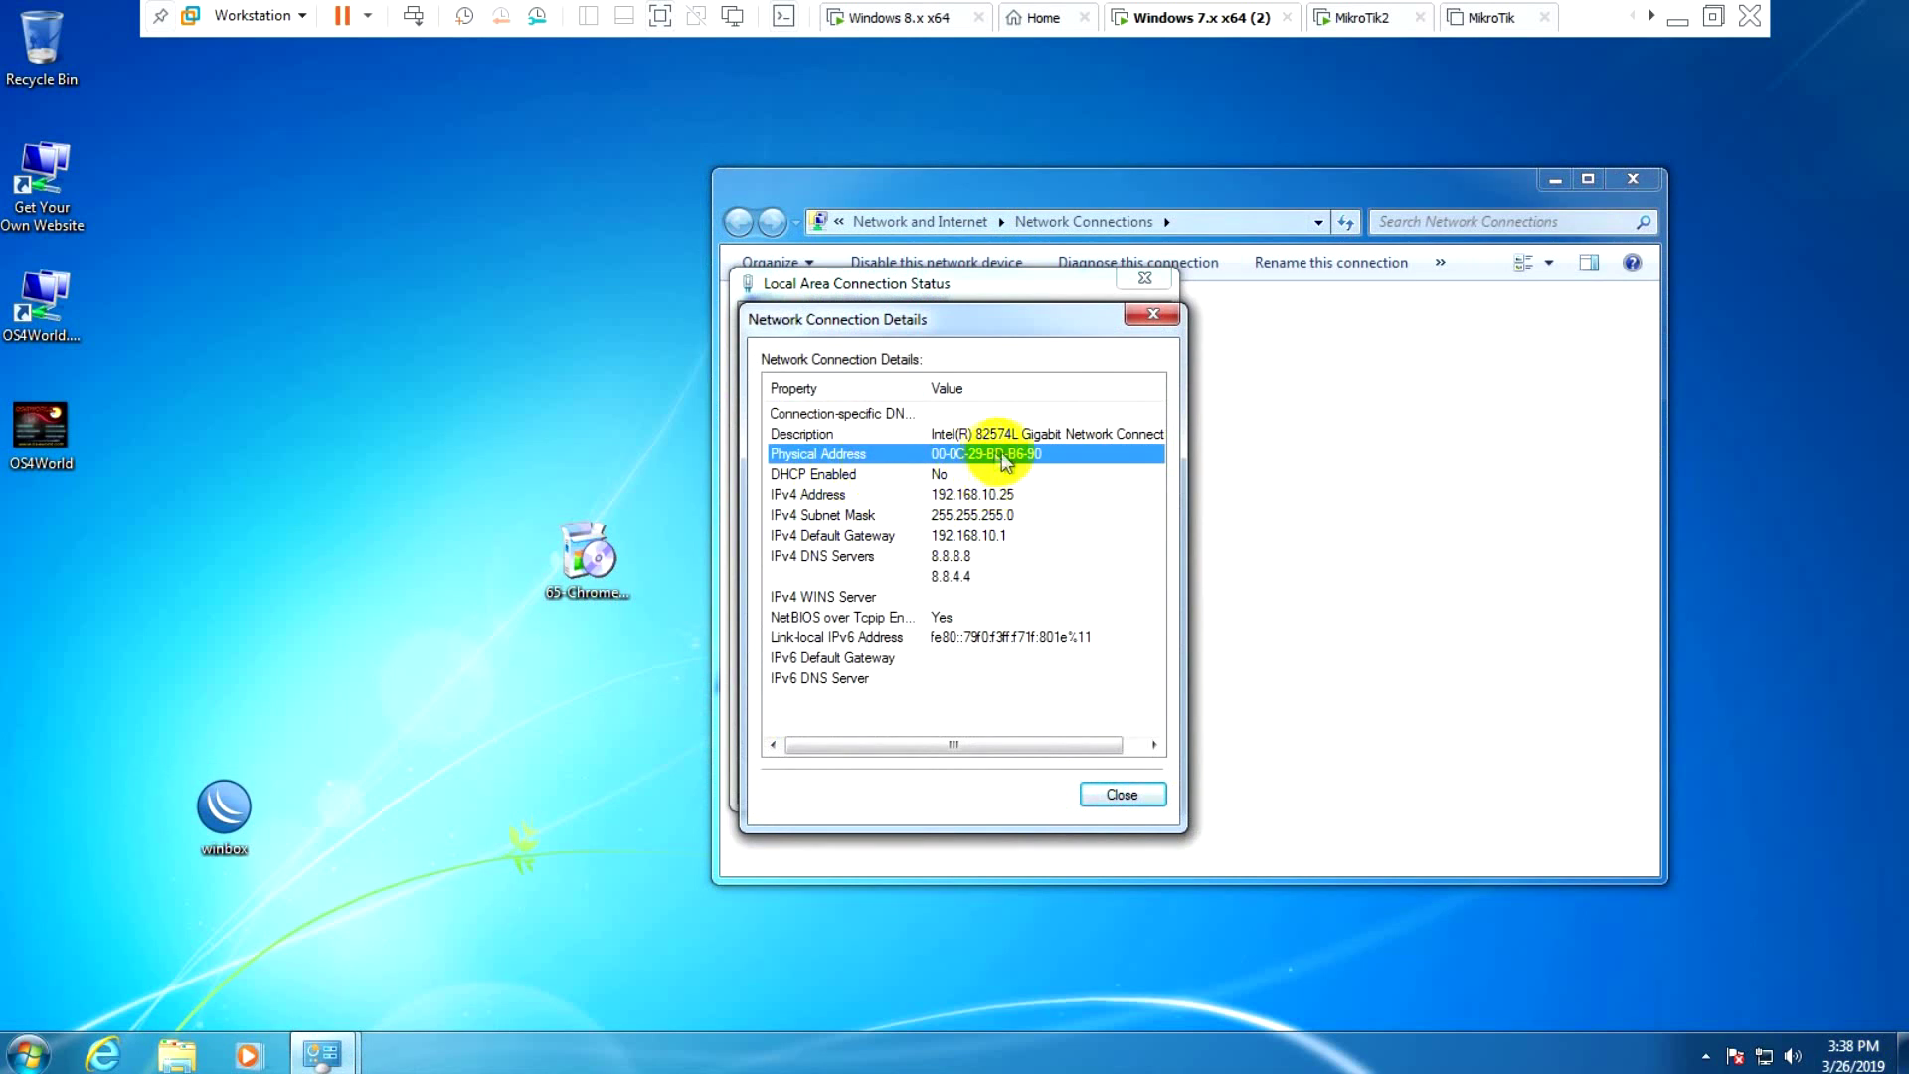
{"action": "left_click", "coordinate": [957, 454]}
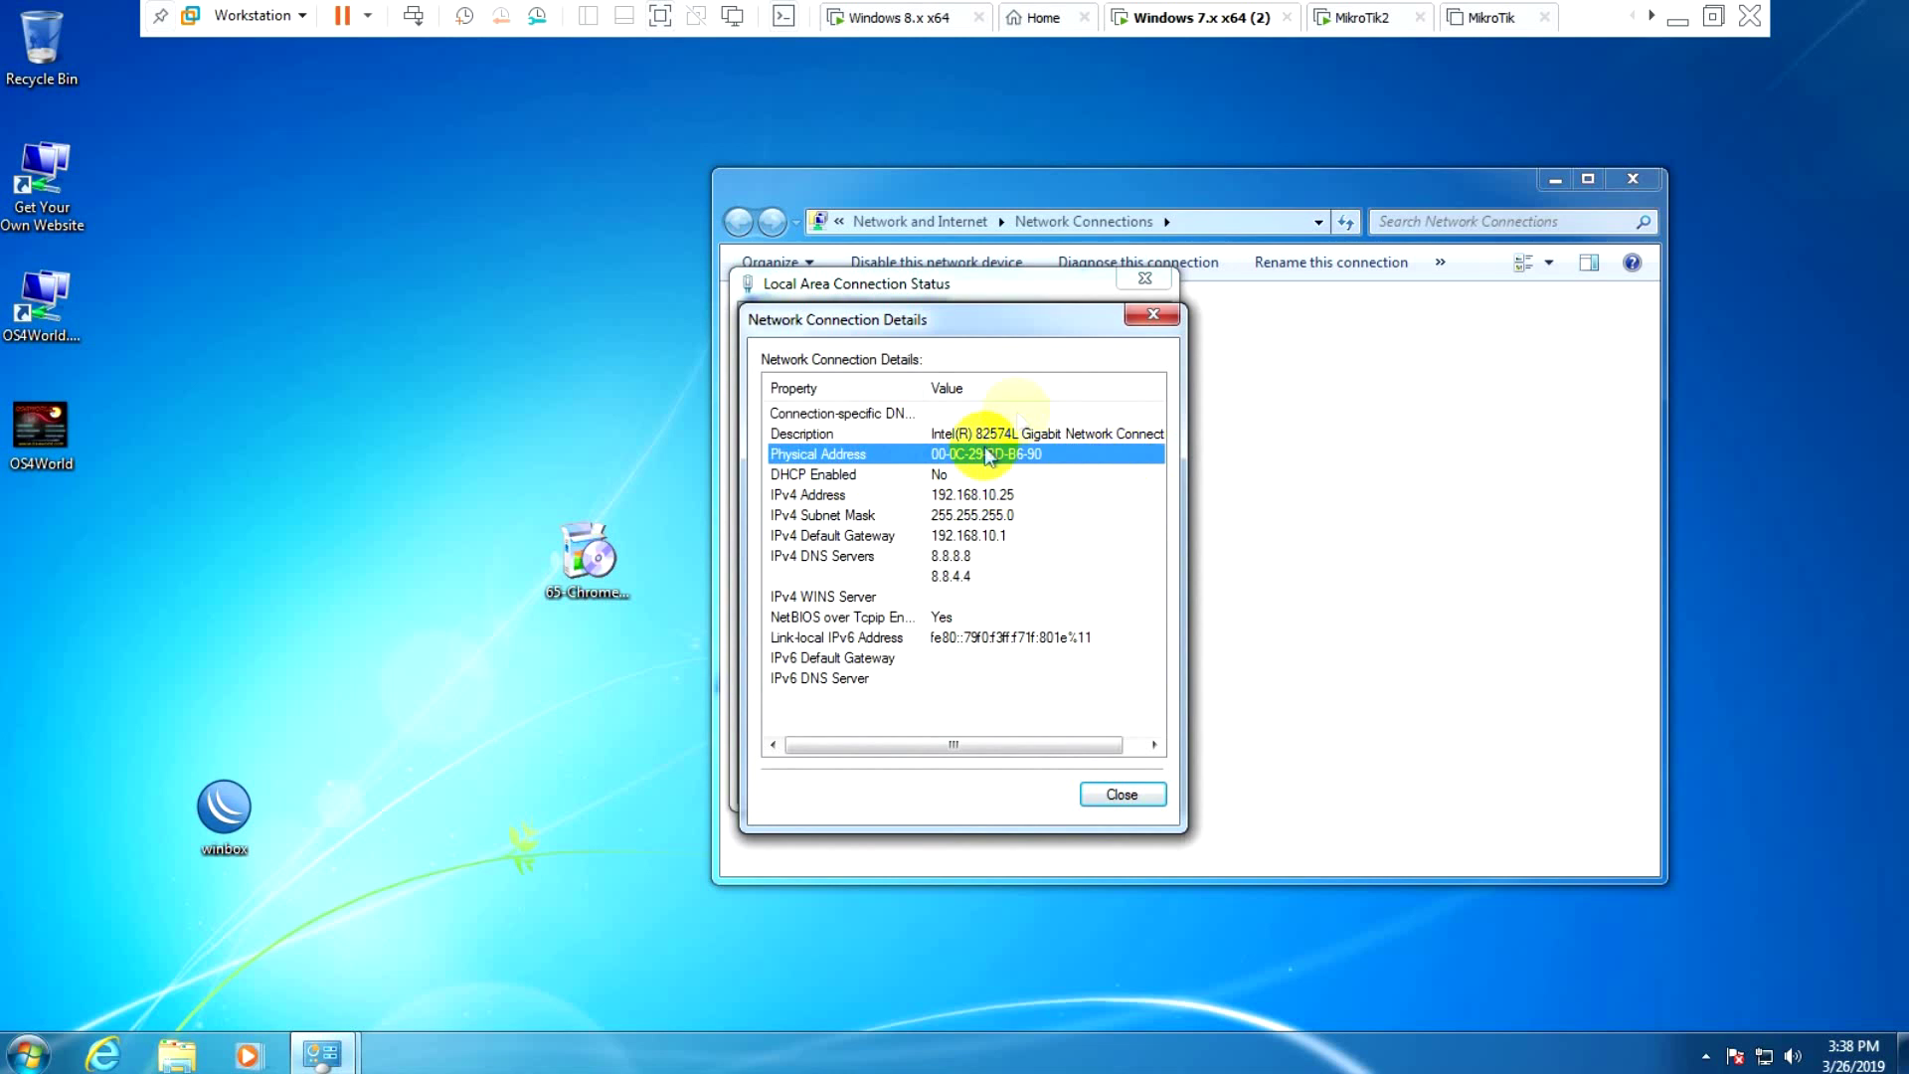
{"action": "left_click", "coordinate": [902, 20]}
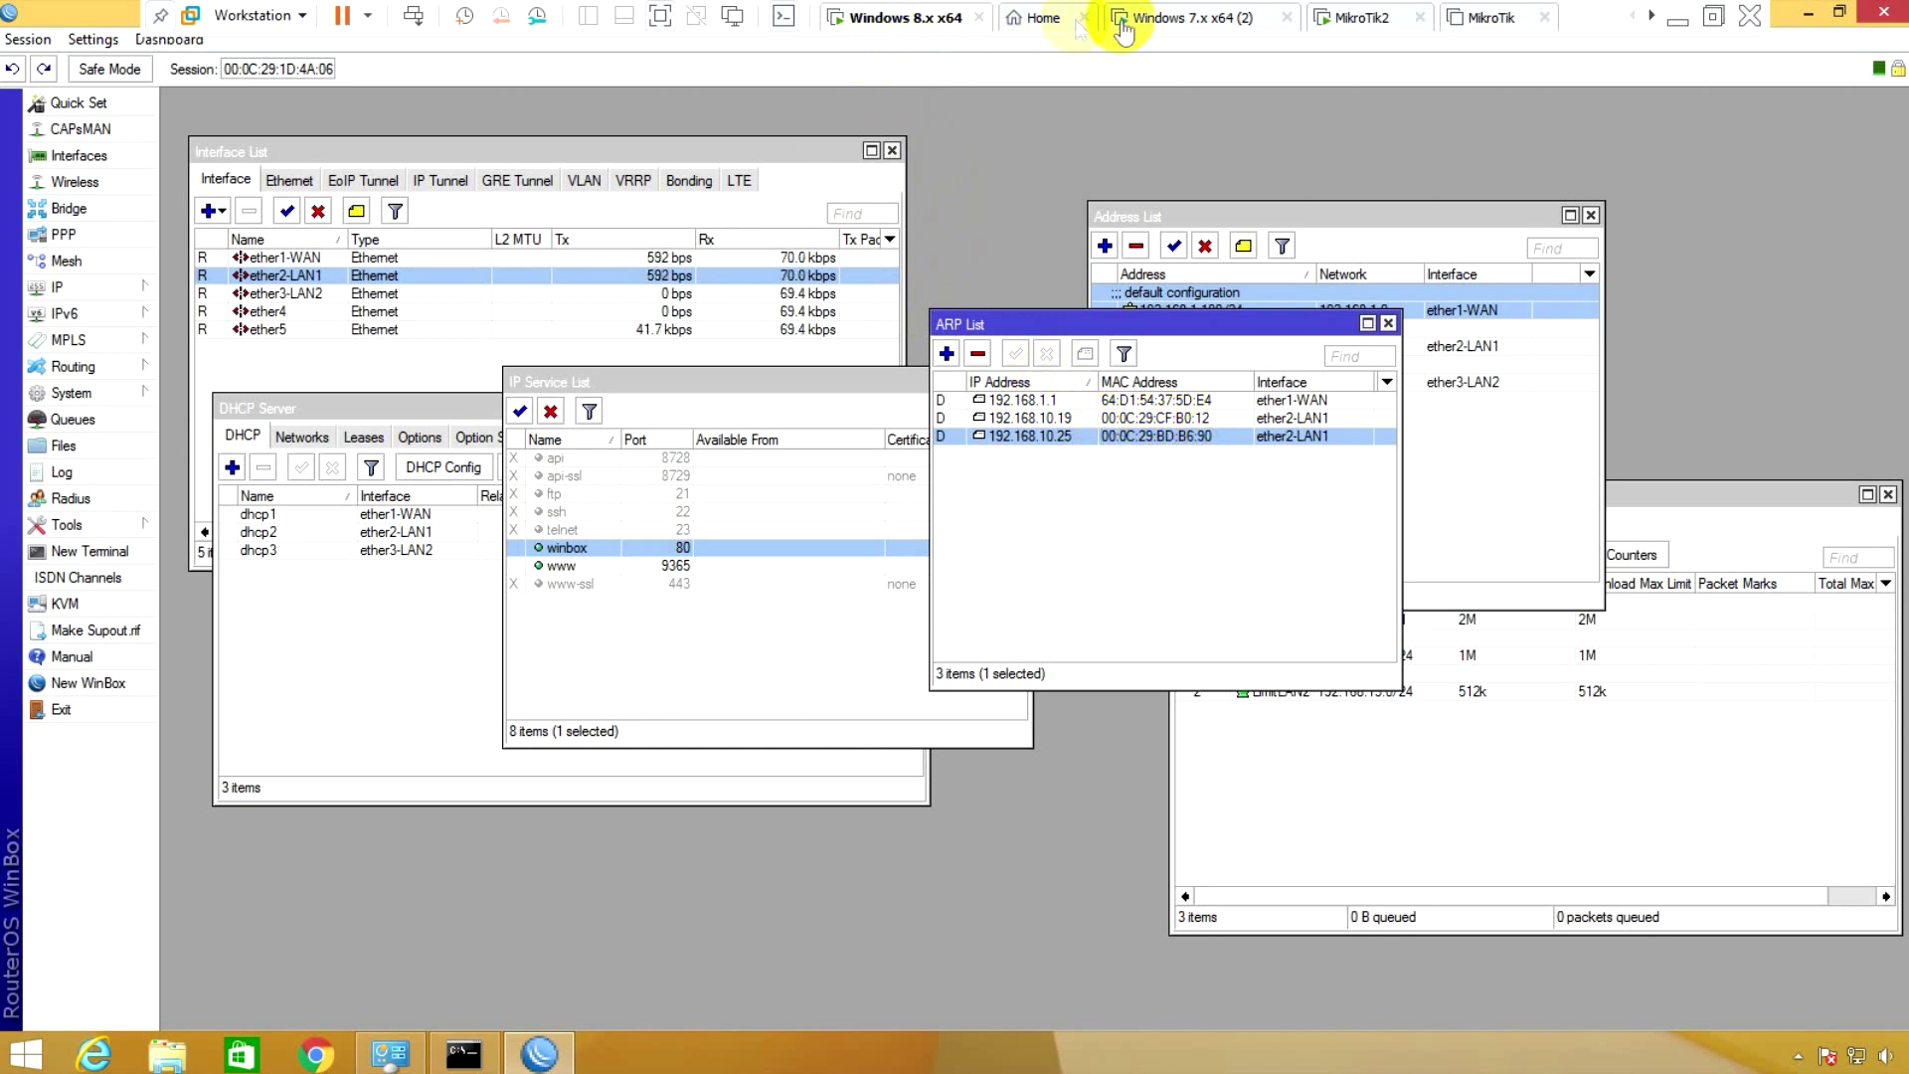
- On the Windows 7 machine, start a continuous ping to google.com in Command Prompt, keeping the output and connection details side by side
{"action": "left_click", "coordinate": [1193, 17]}
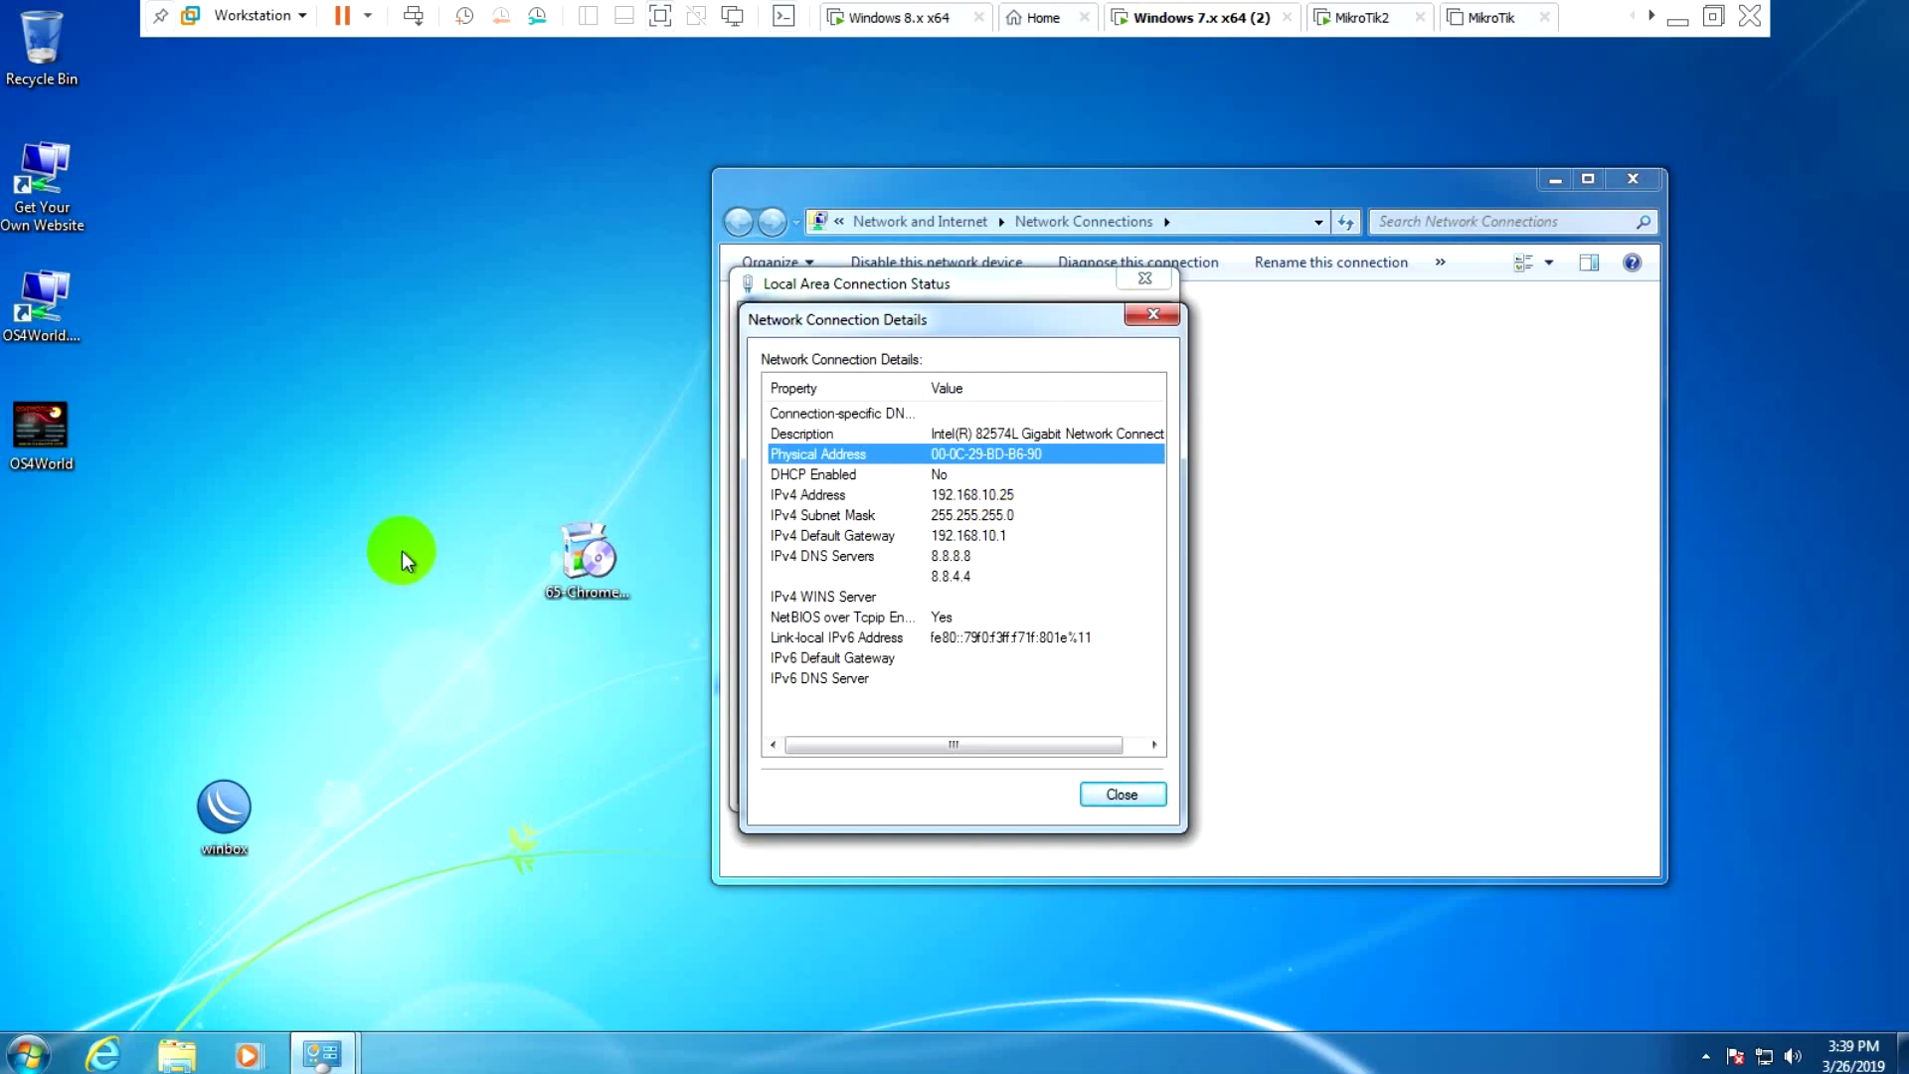
{"action": "key", "text": "super+r"}
{"action": "type", "text": "cmd"}
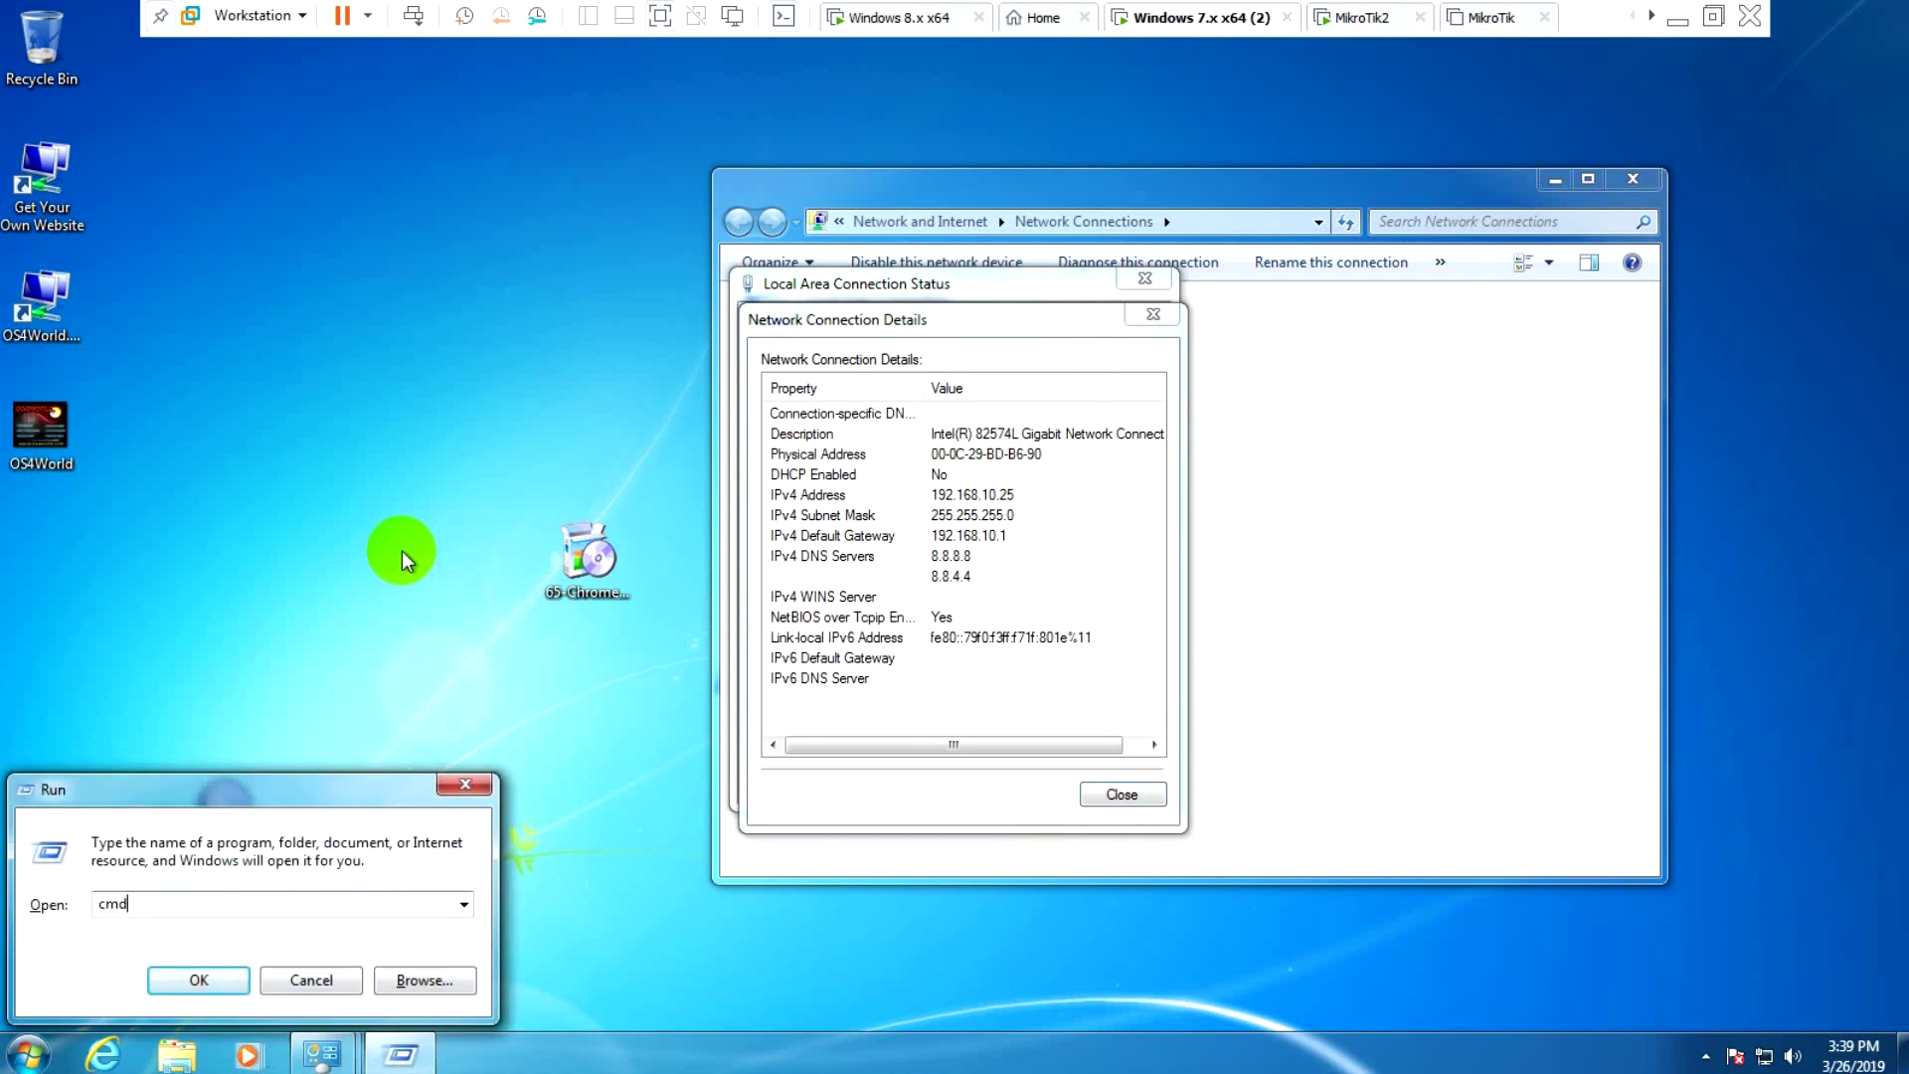
{"action": "key", "text": "Return"}
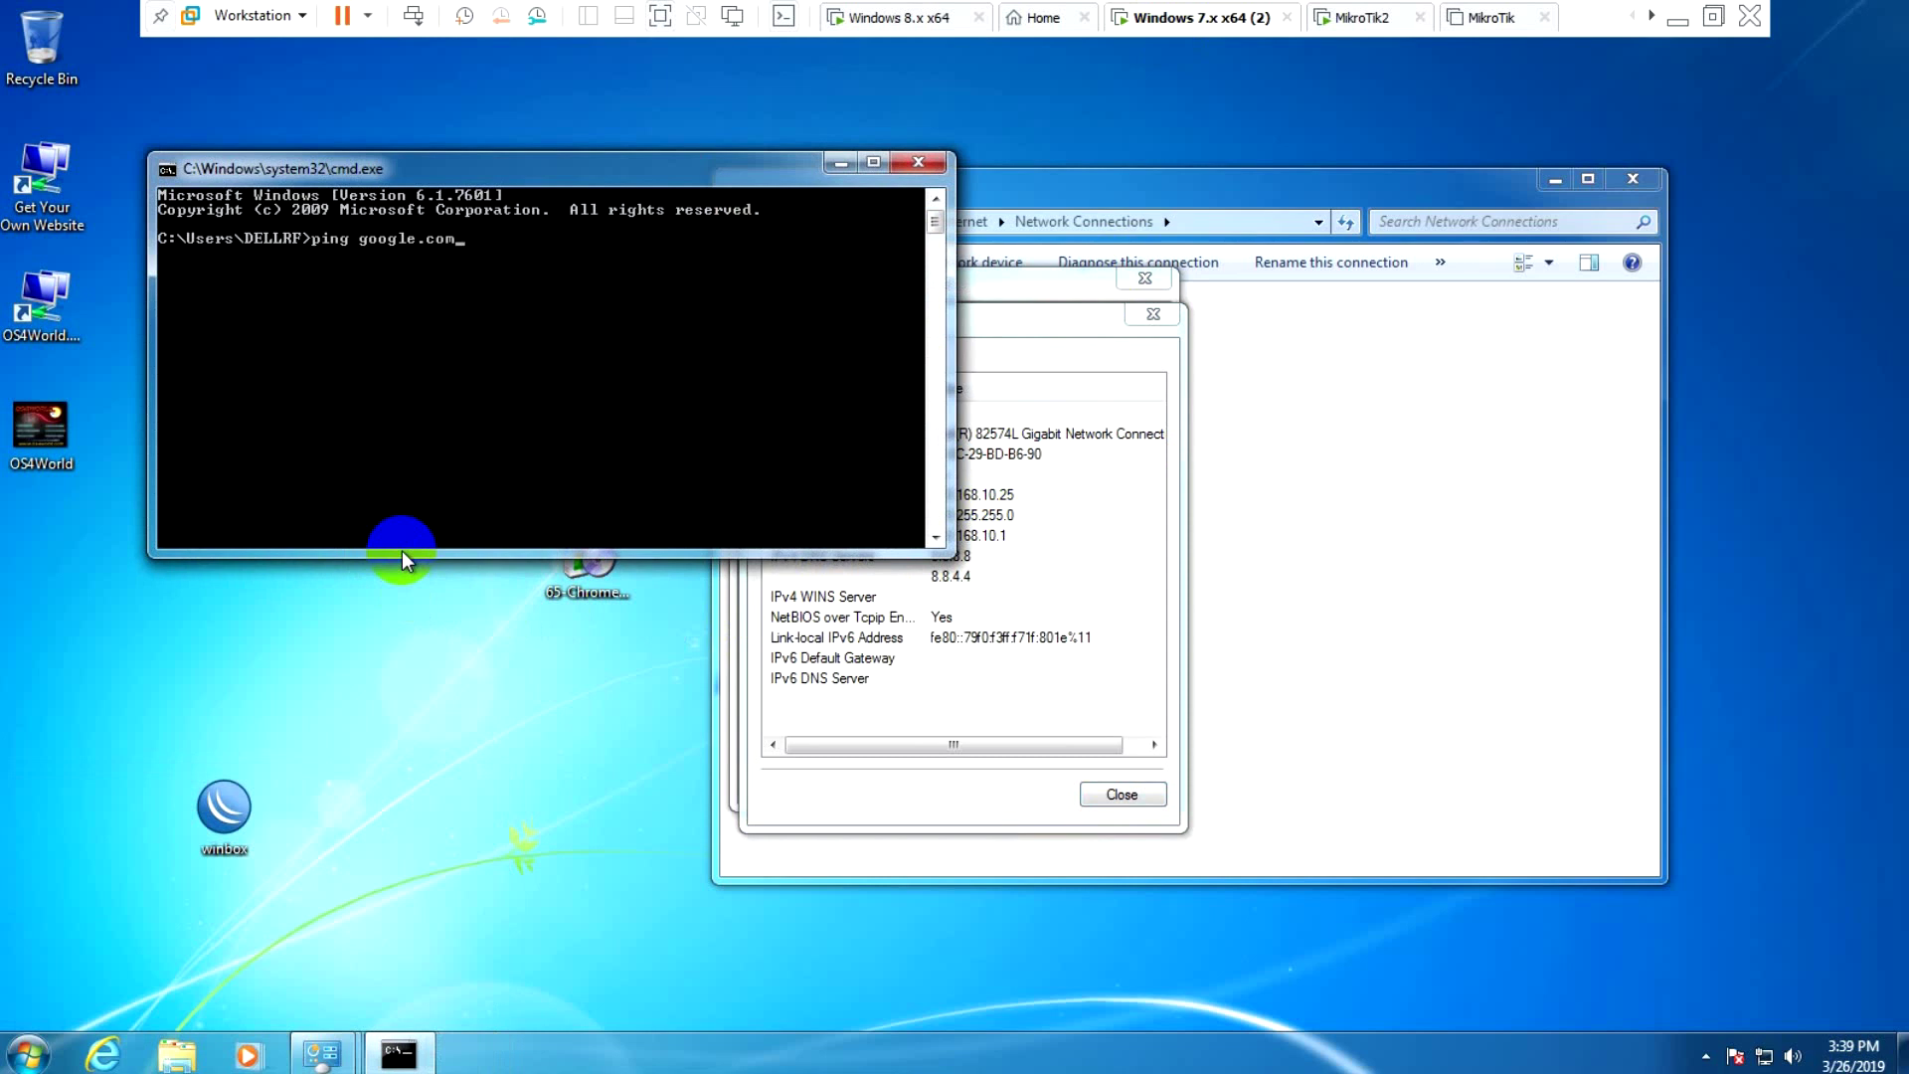
{"action": "key", "text": "Return"}
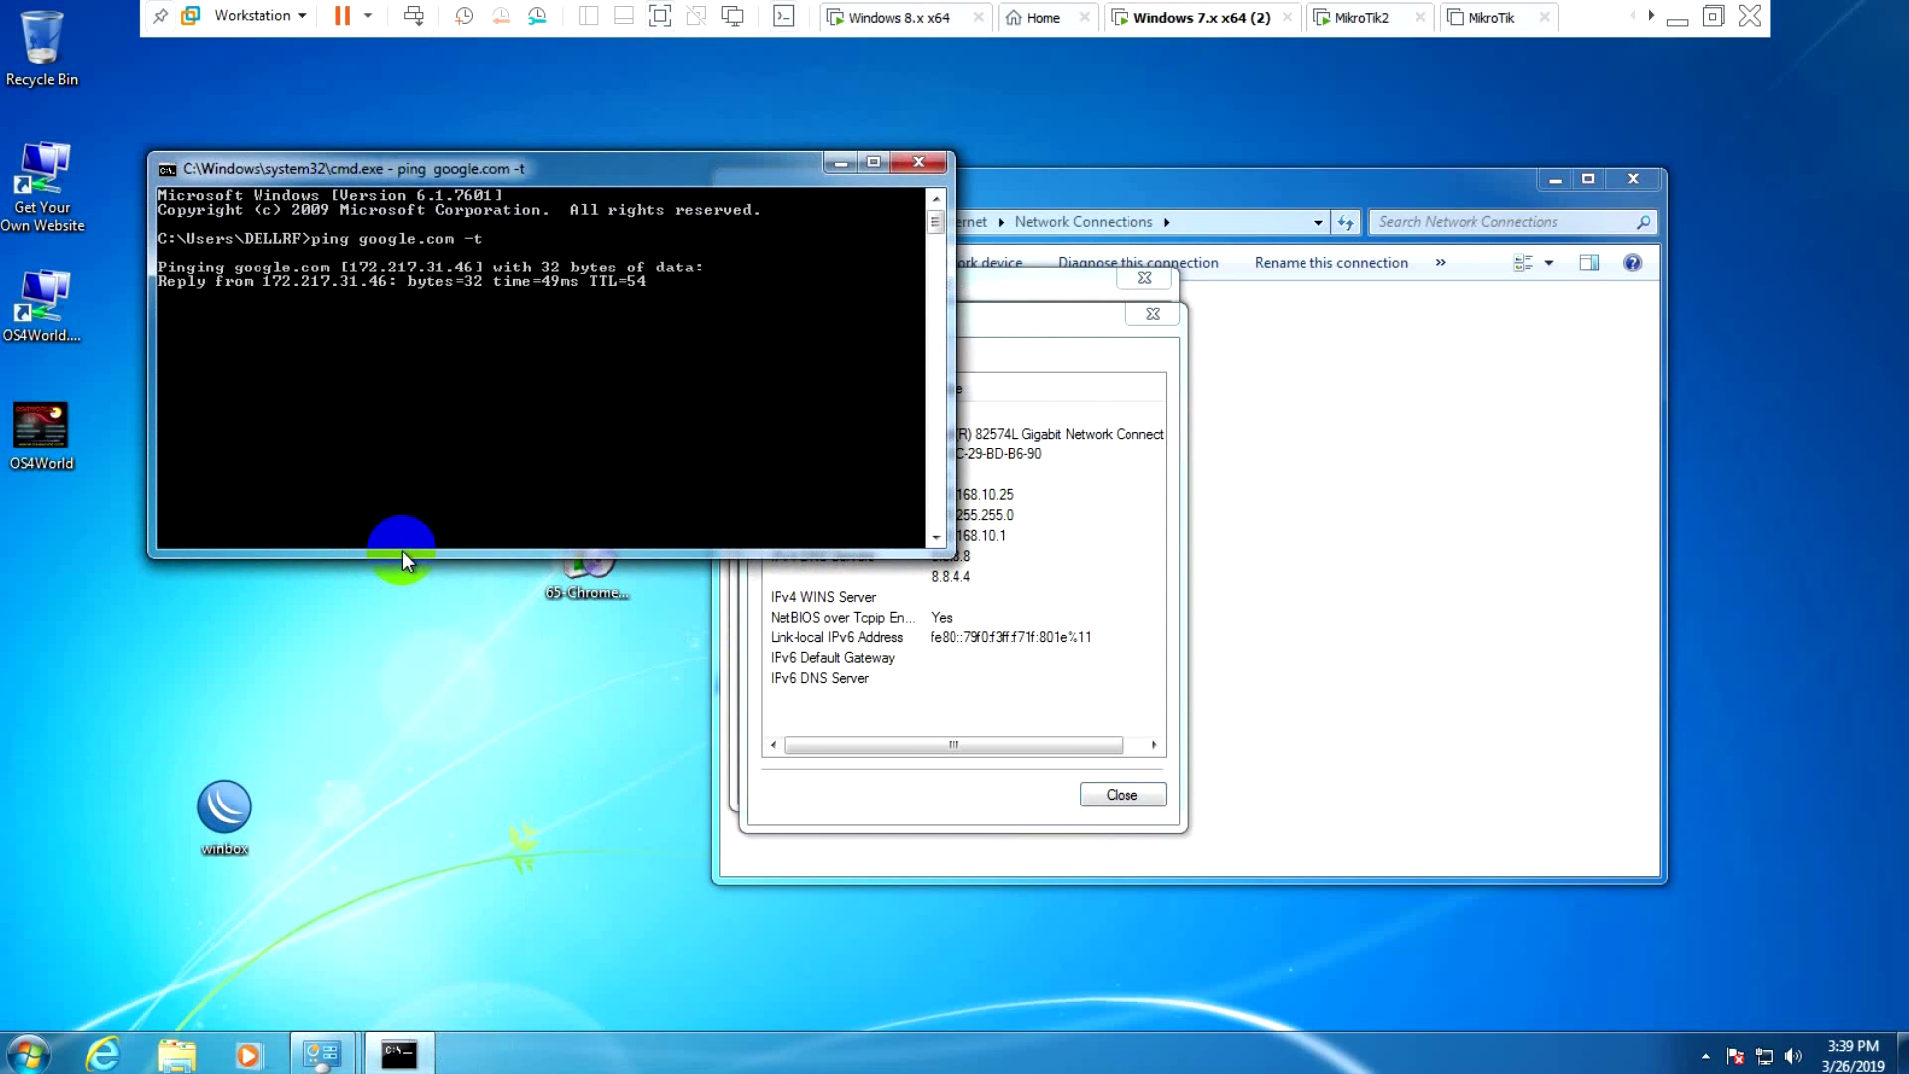
{"action": "left_click_drag", "start_coordinate": [656, 173], "coordinate": [618, 221]}
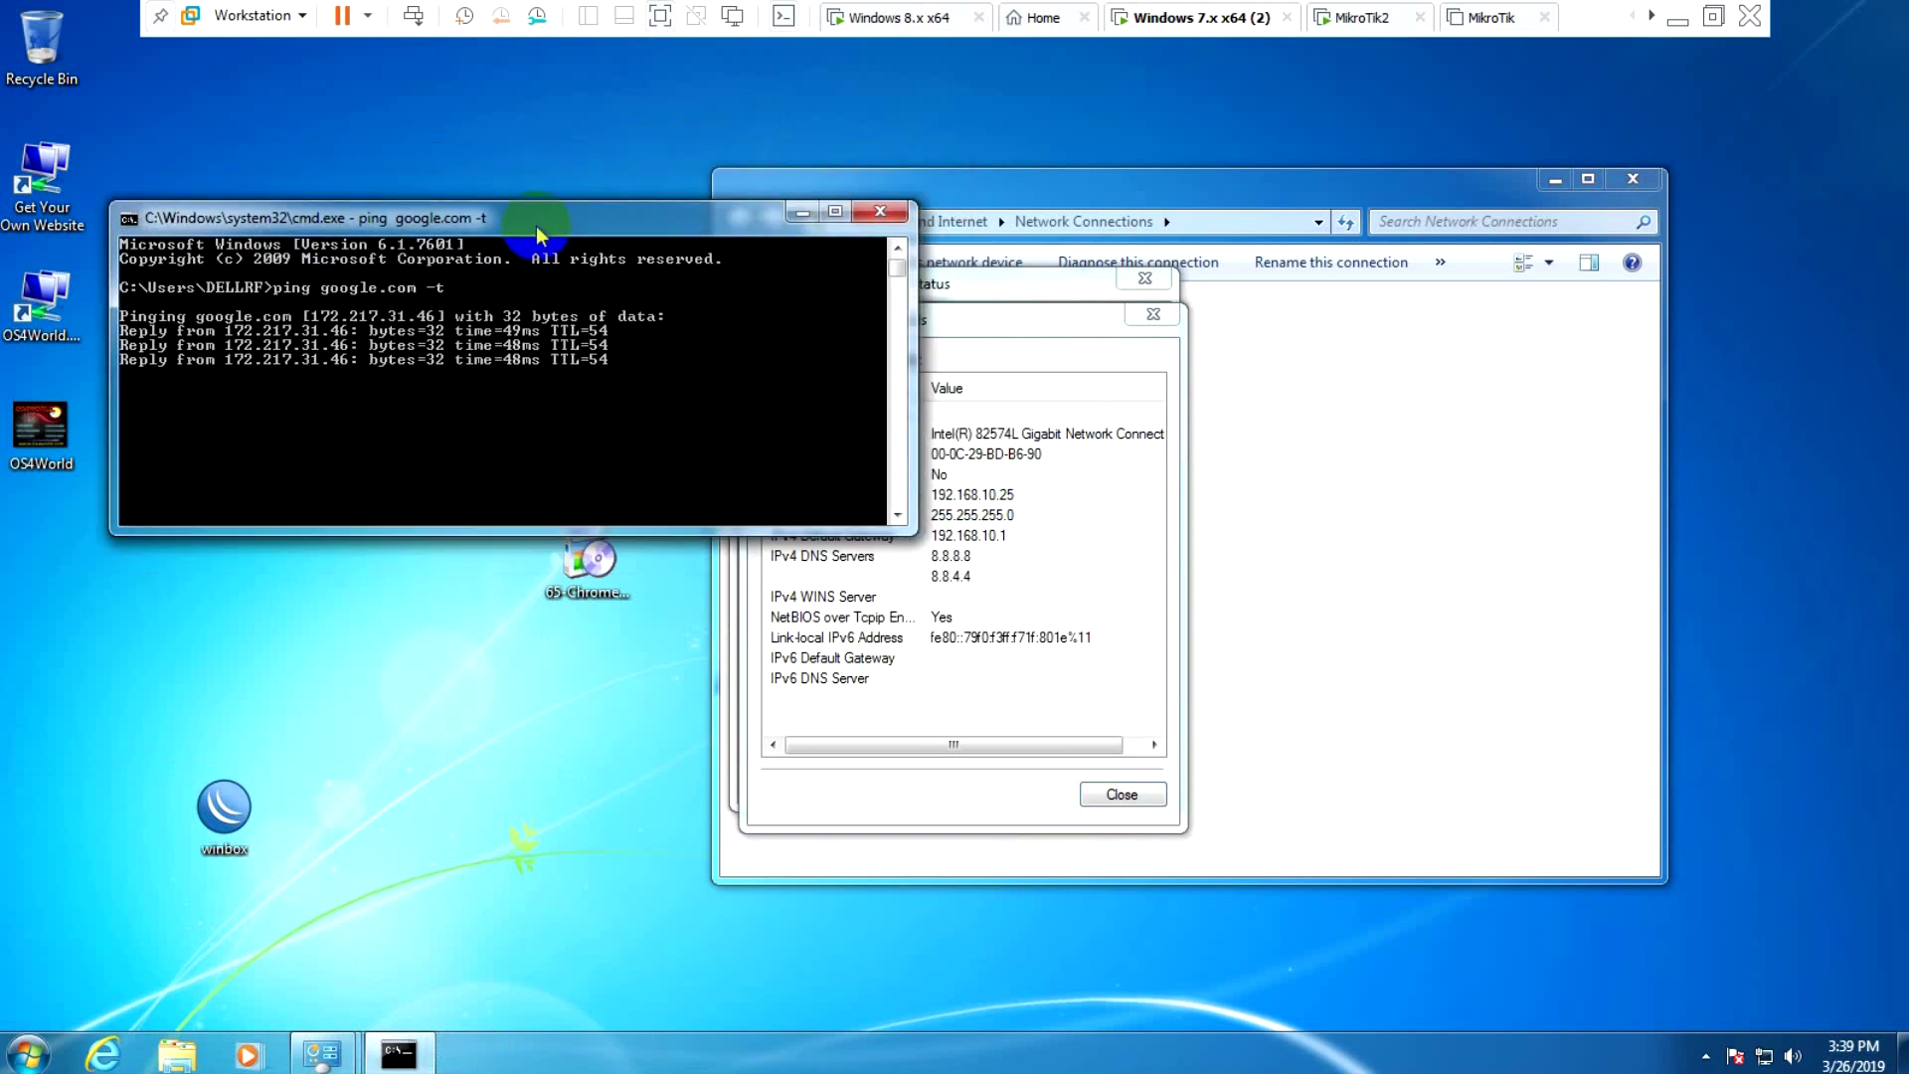
{"action": "left_click_drag", "start_coordinate": [922, 328], "coordinate": [1048, 332]}
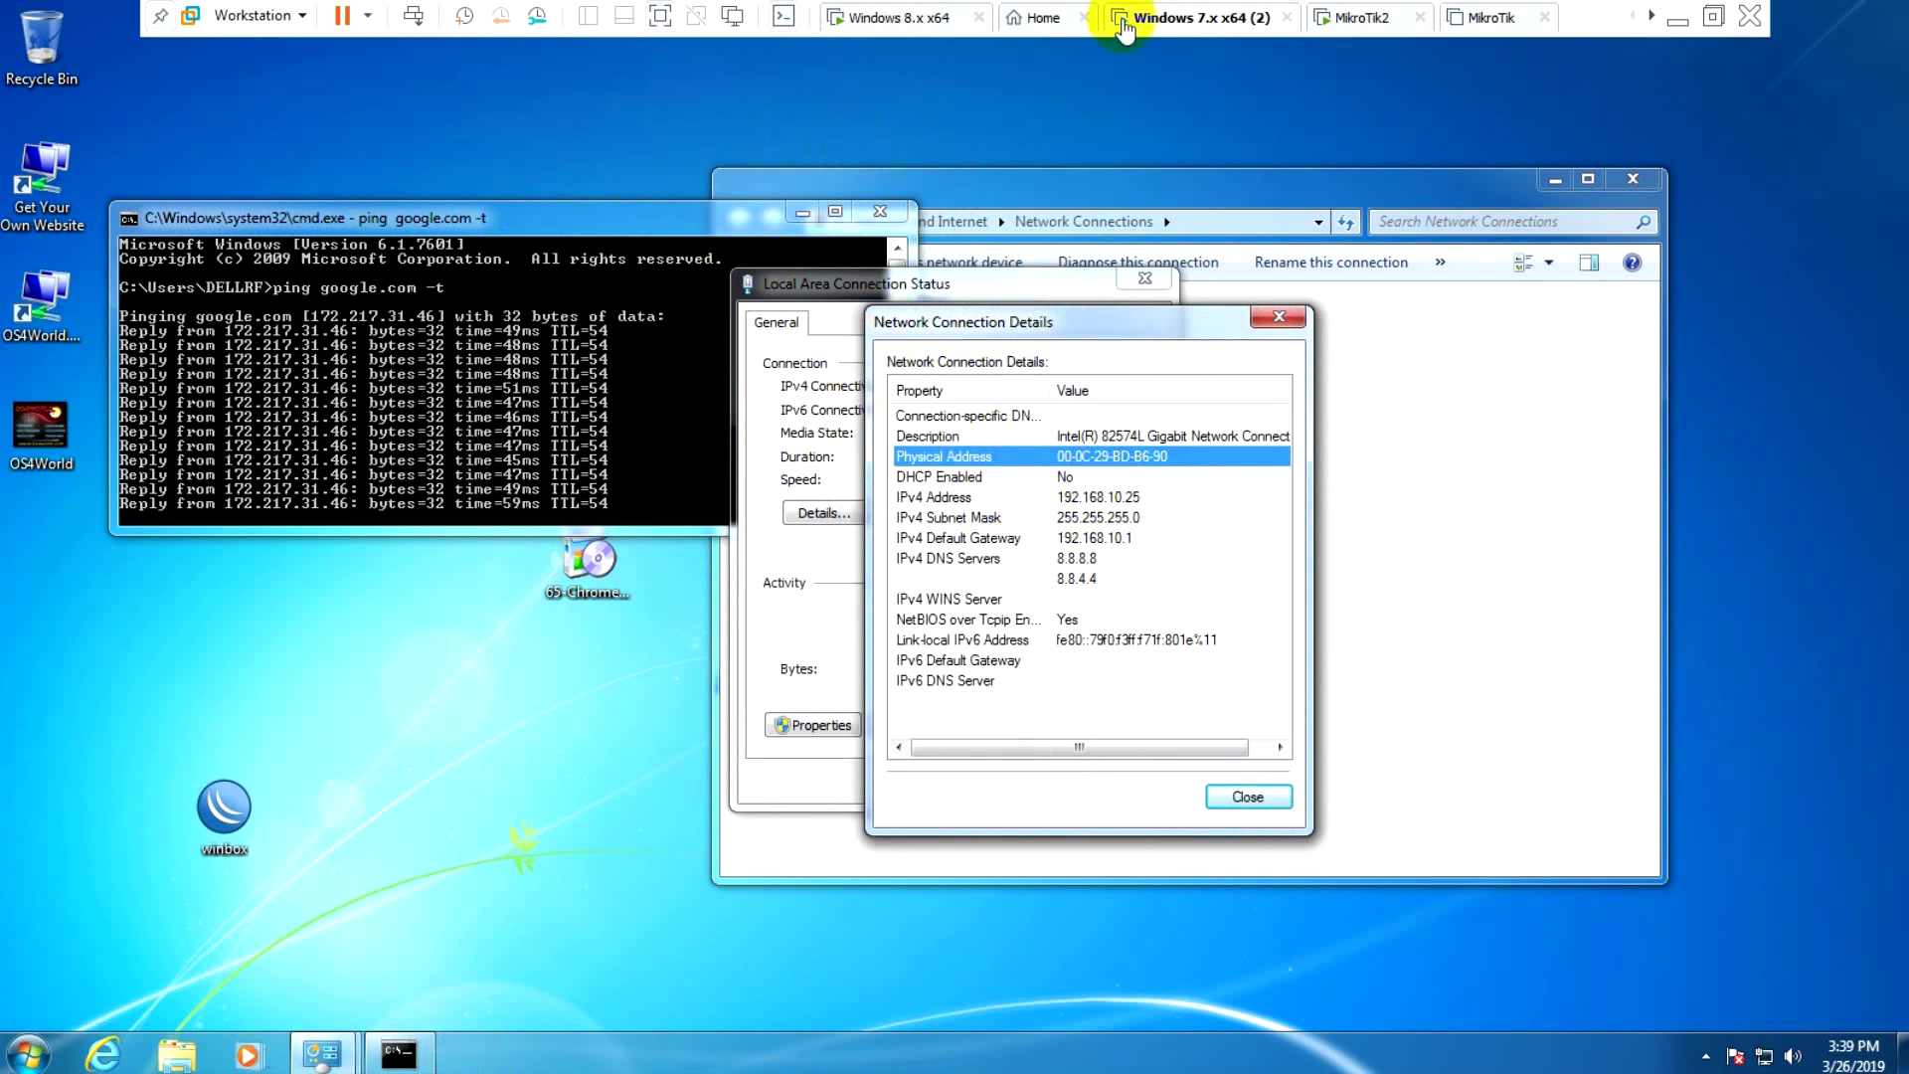
- Back in WinBox on the Windows 8.x x64 machine, start a new firewall filter rule and show its advanced settings
{"action": "left_click", "coordinate": [897, 24]}
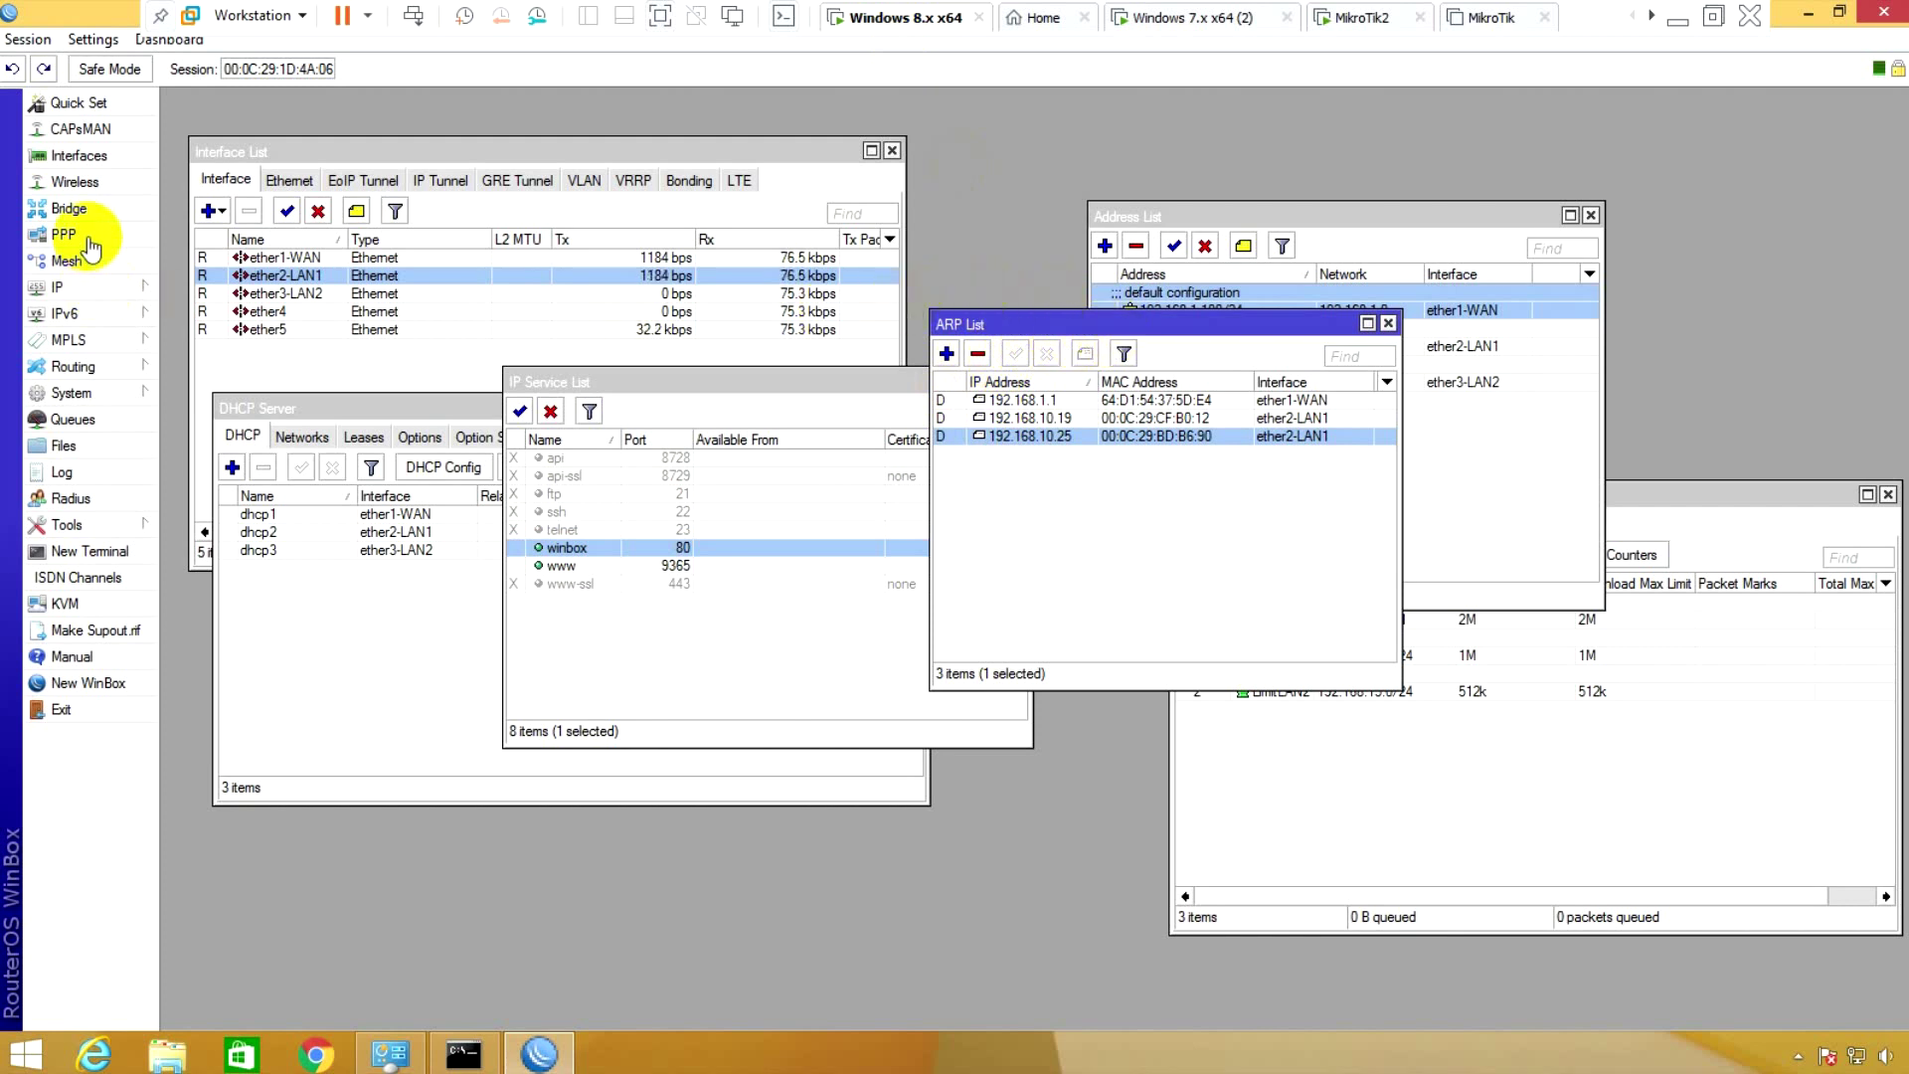
{"action": "left_click", "coordinate": [98, 286]}
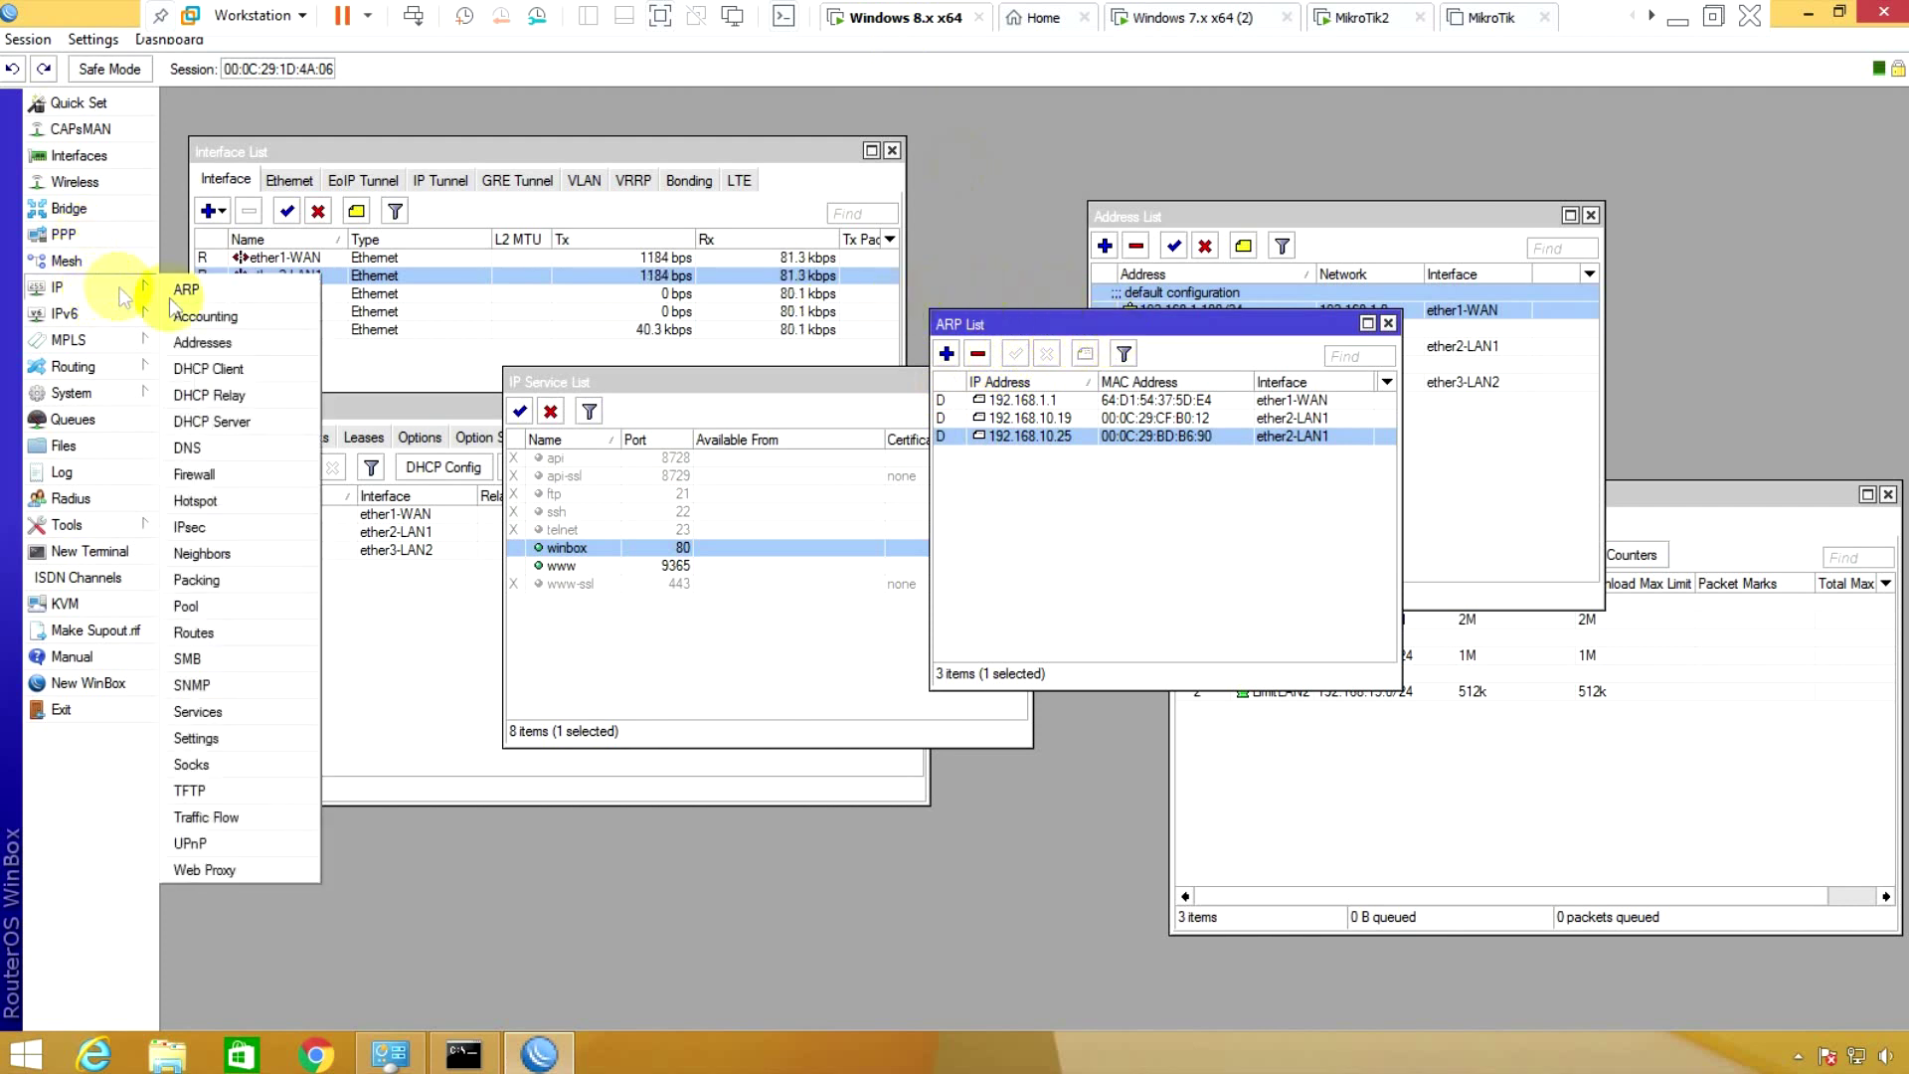
{"action": "left_click", "coordinate": [199, 475]}
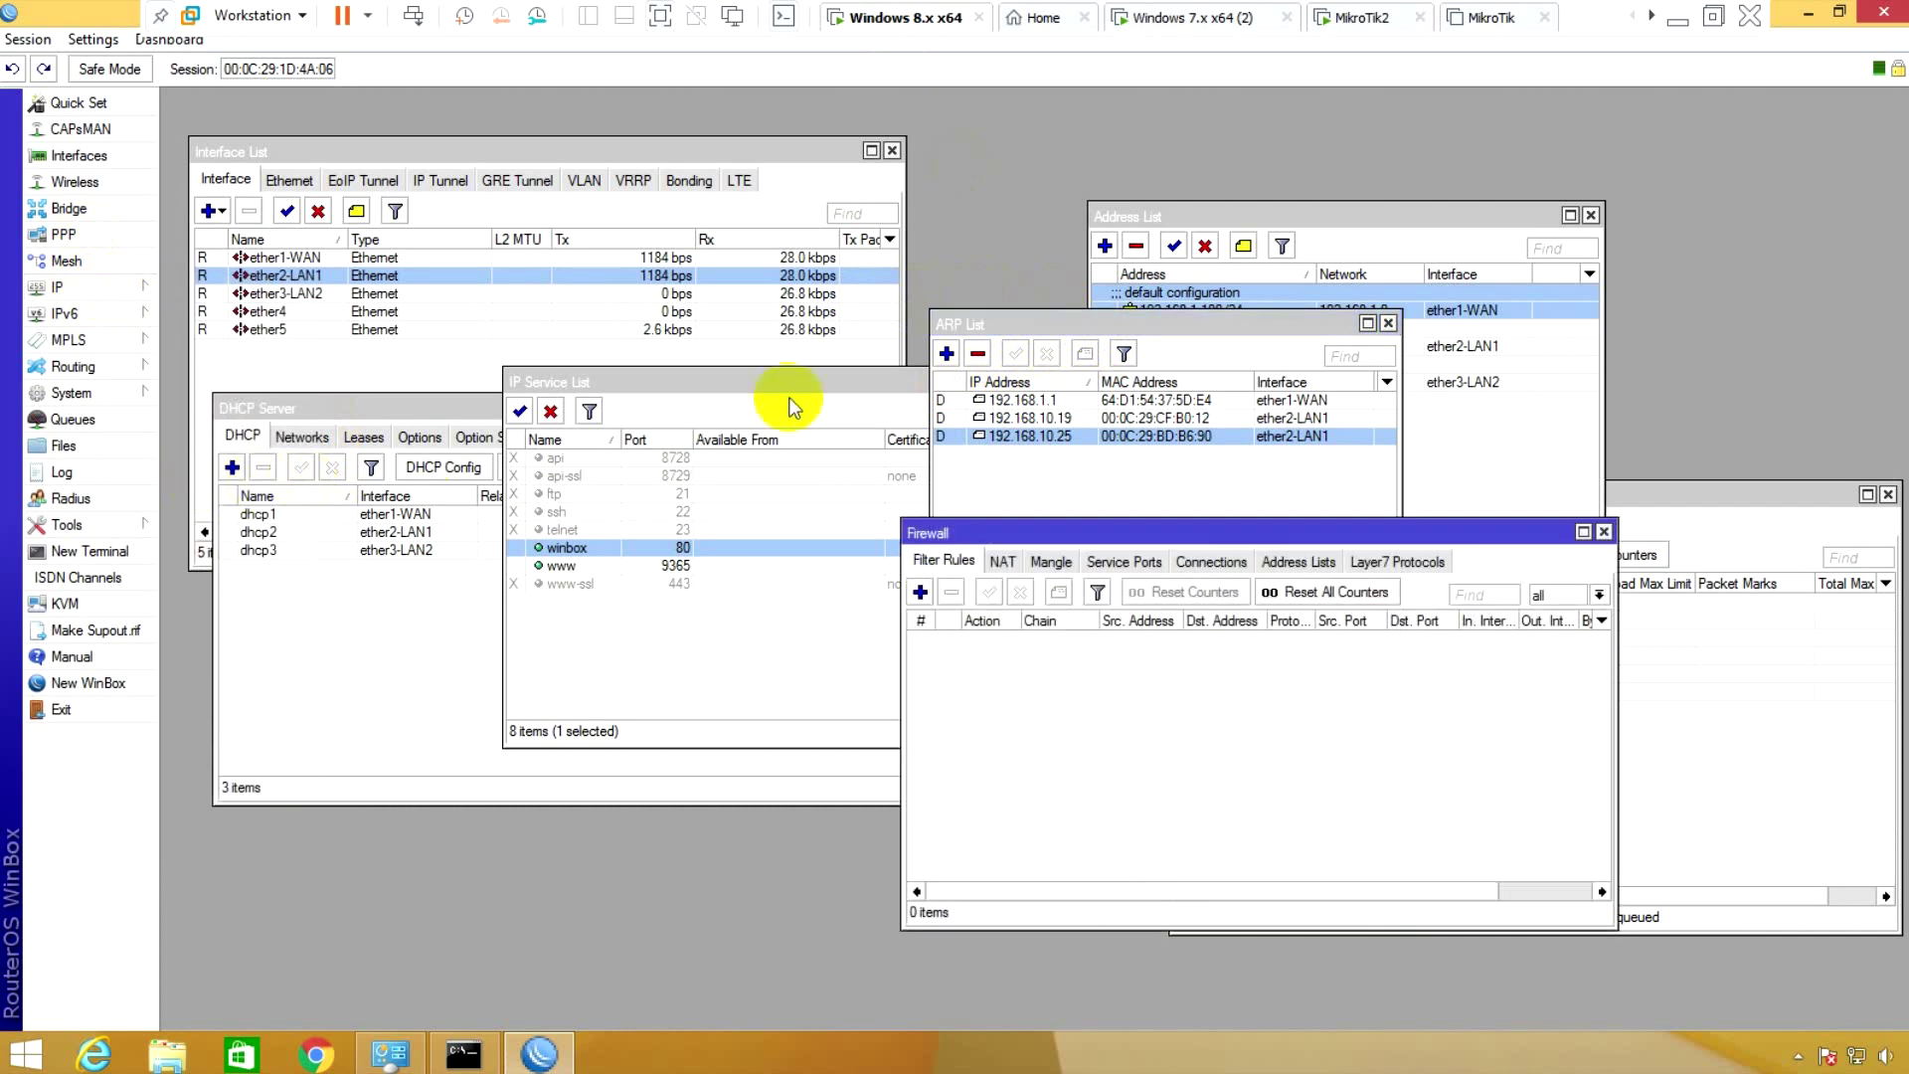
{"action": "left_click_drag", "start_coordinate": [1039, 525], "coordinate": [919, 453]}
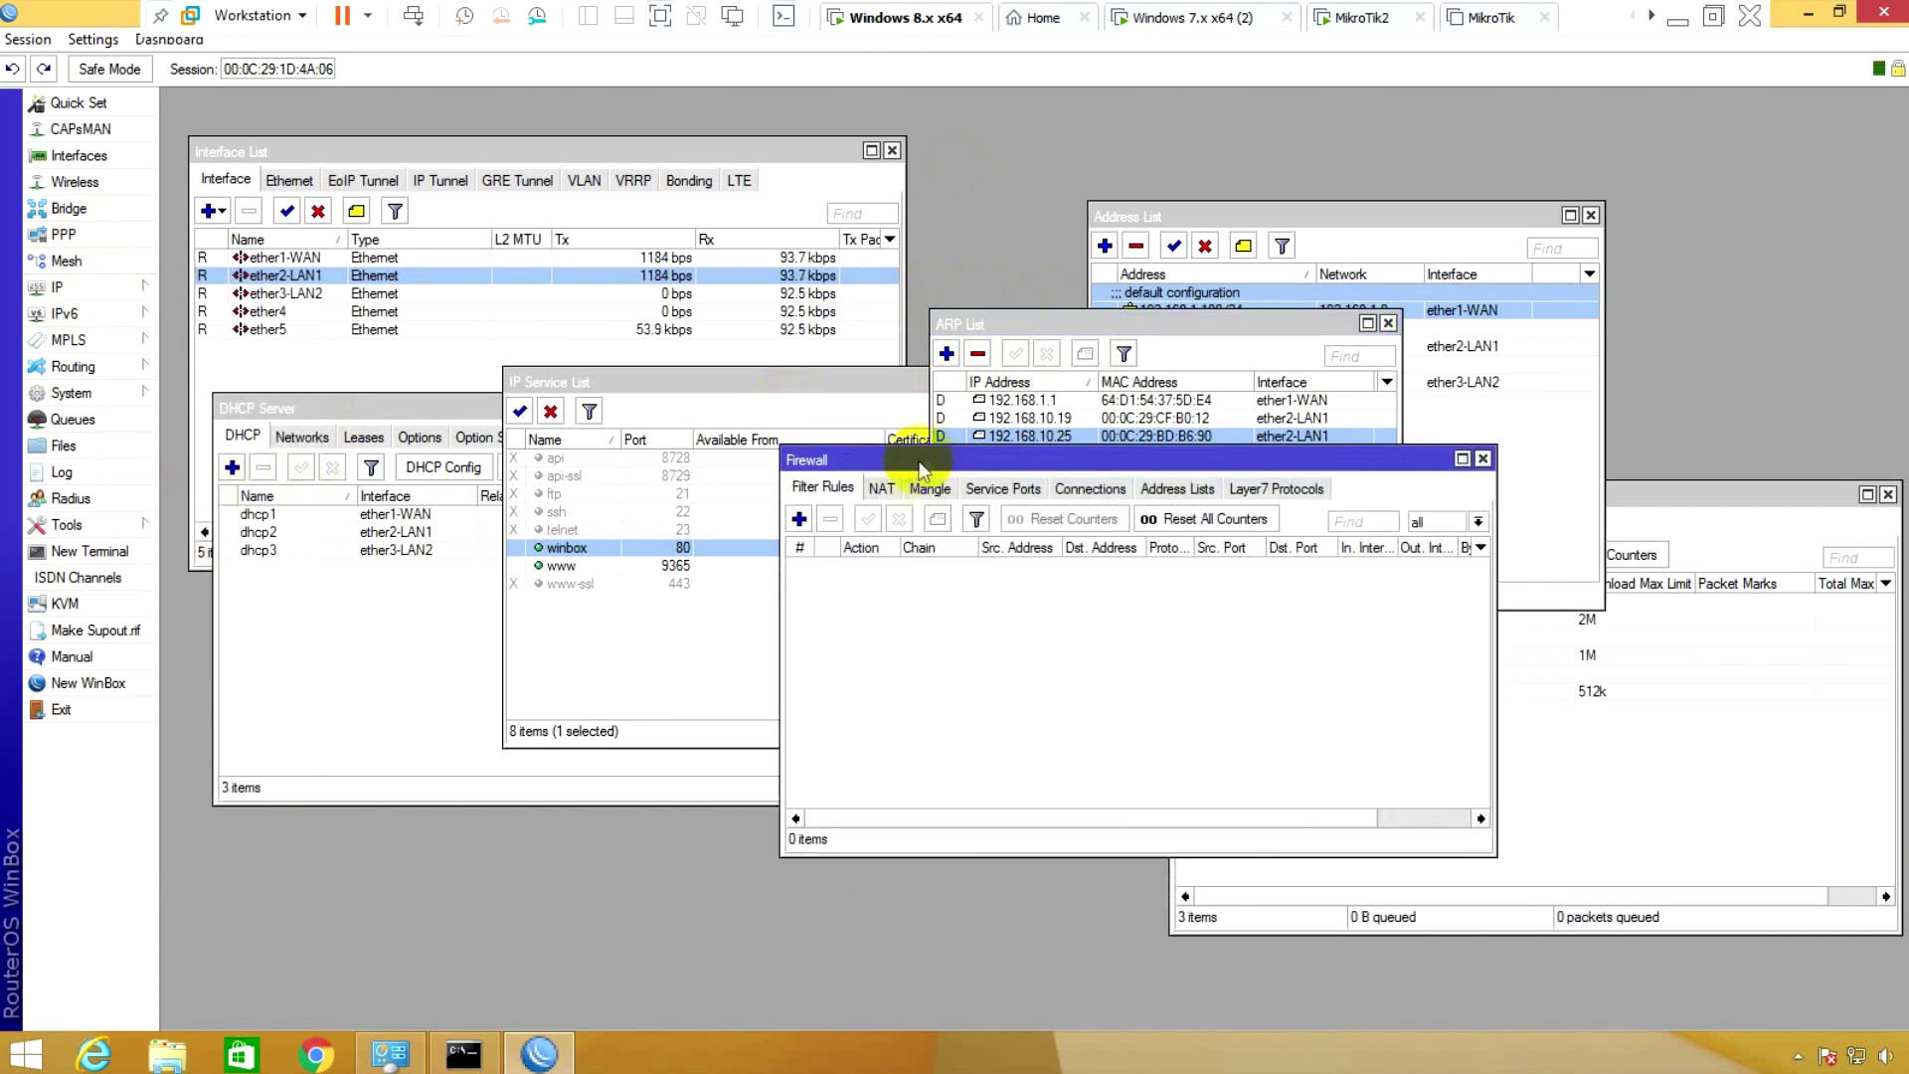
{"action": "left_click", "coordinate": [800, 519]}
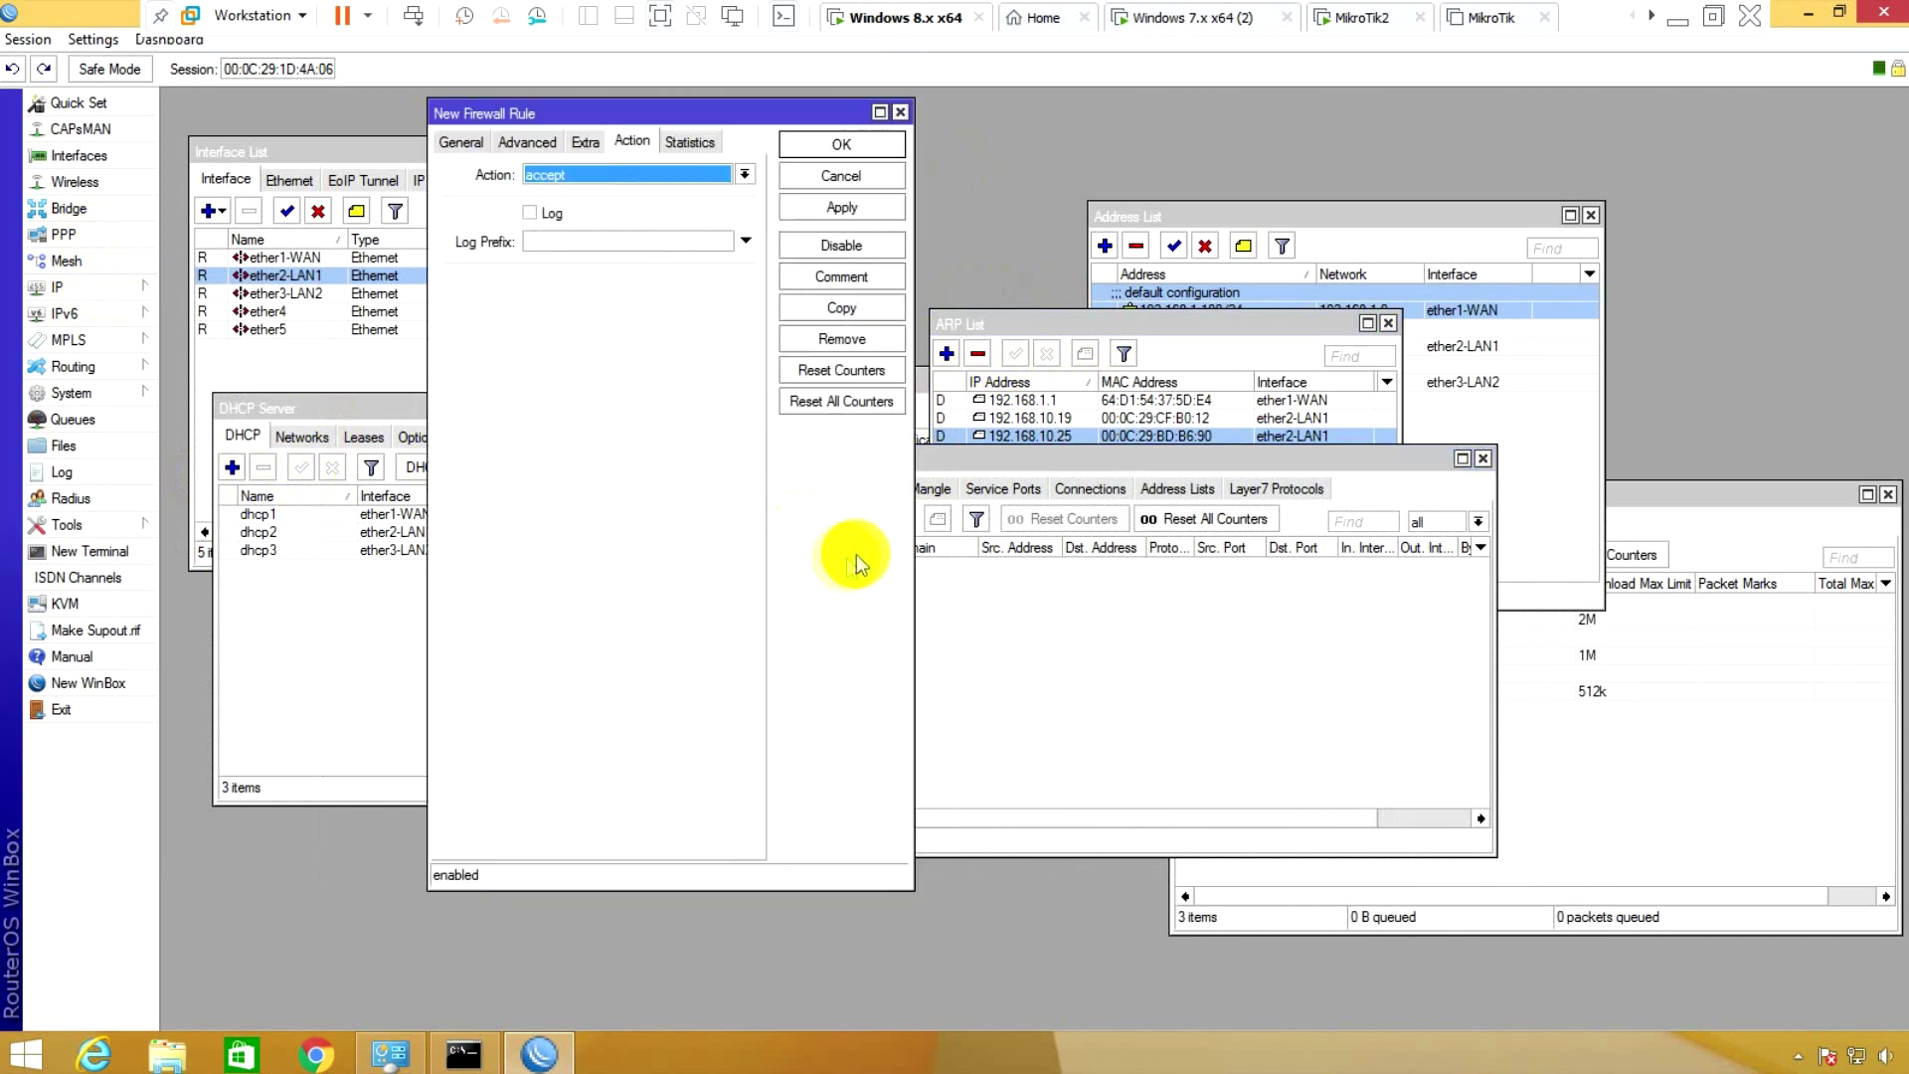
{"action": "left_click", "coordinate": [511, 145]}
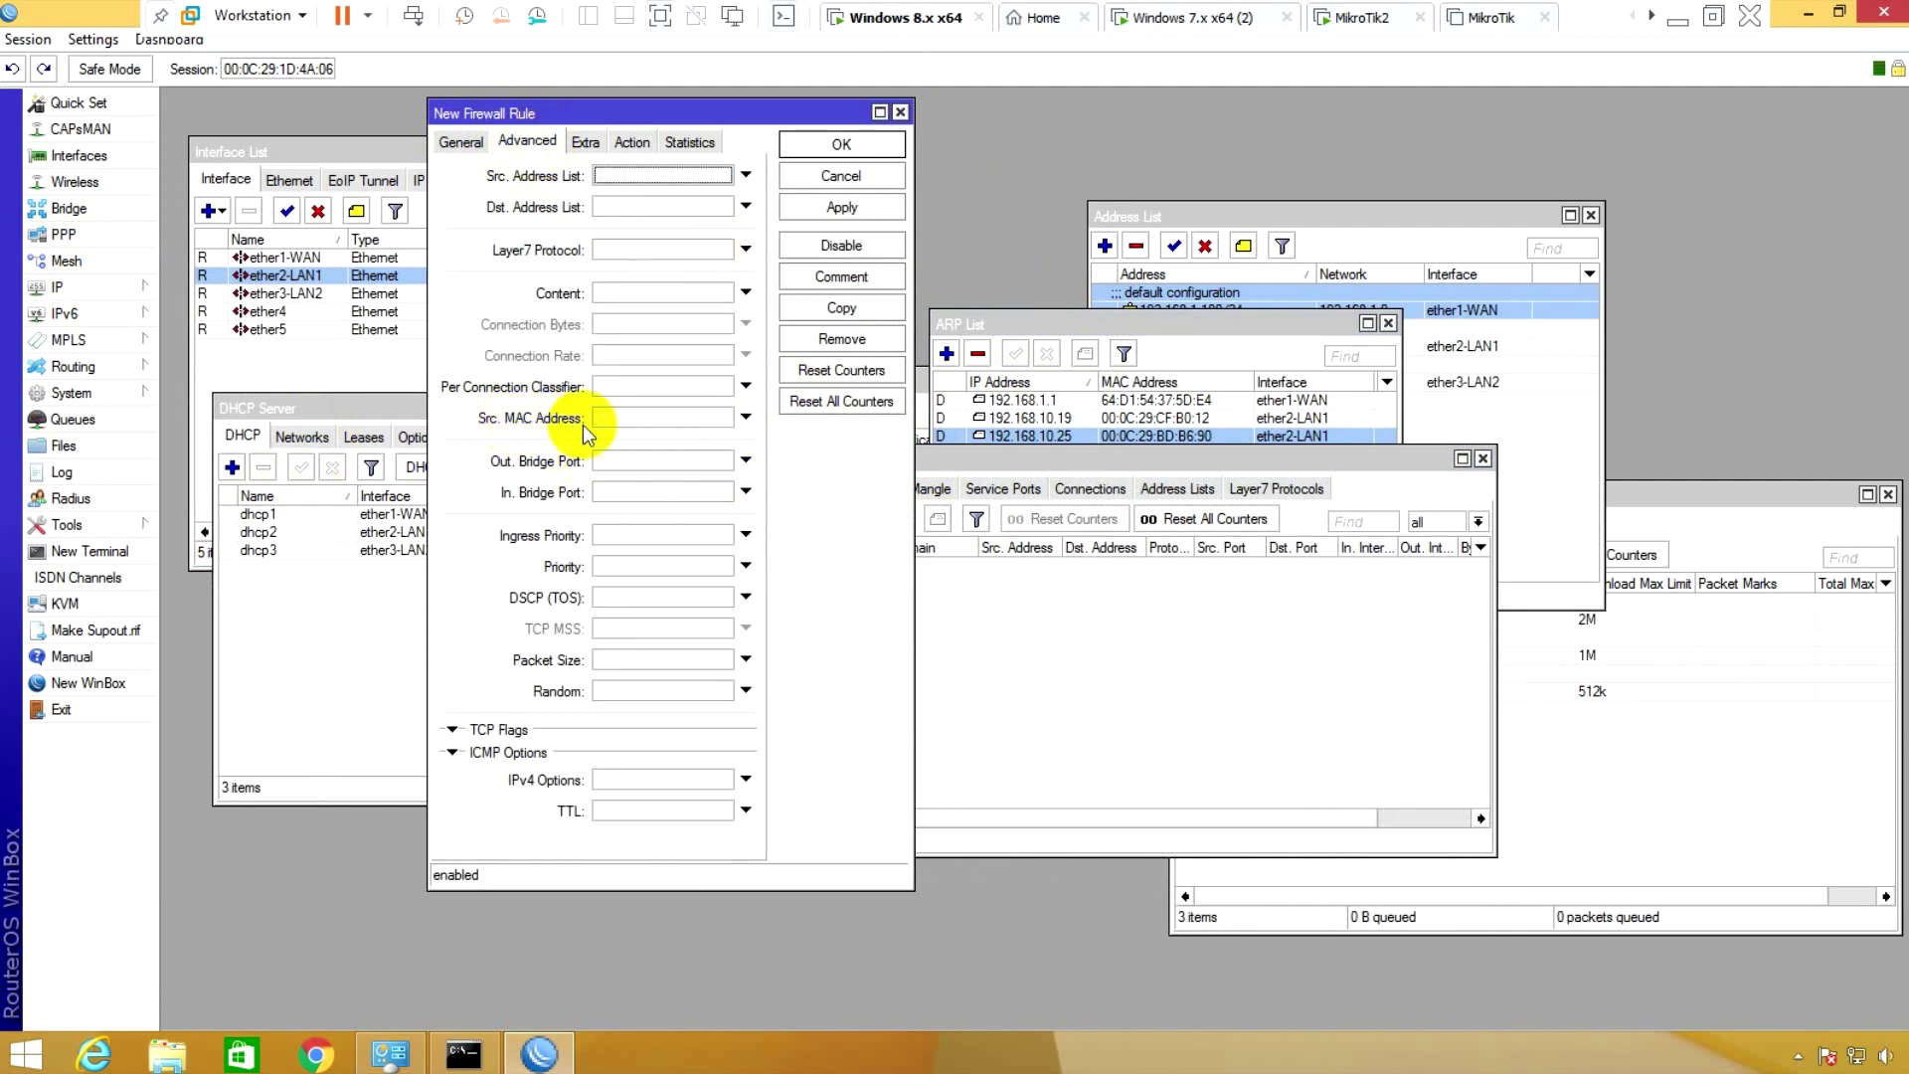
{"action": "left_click_drag", "start_coordinate": [735, 113], "coordinate": [632, 112]}
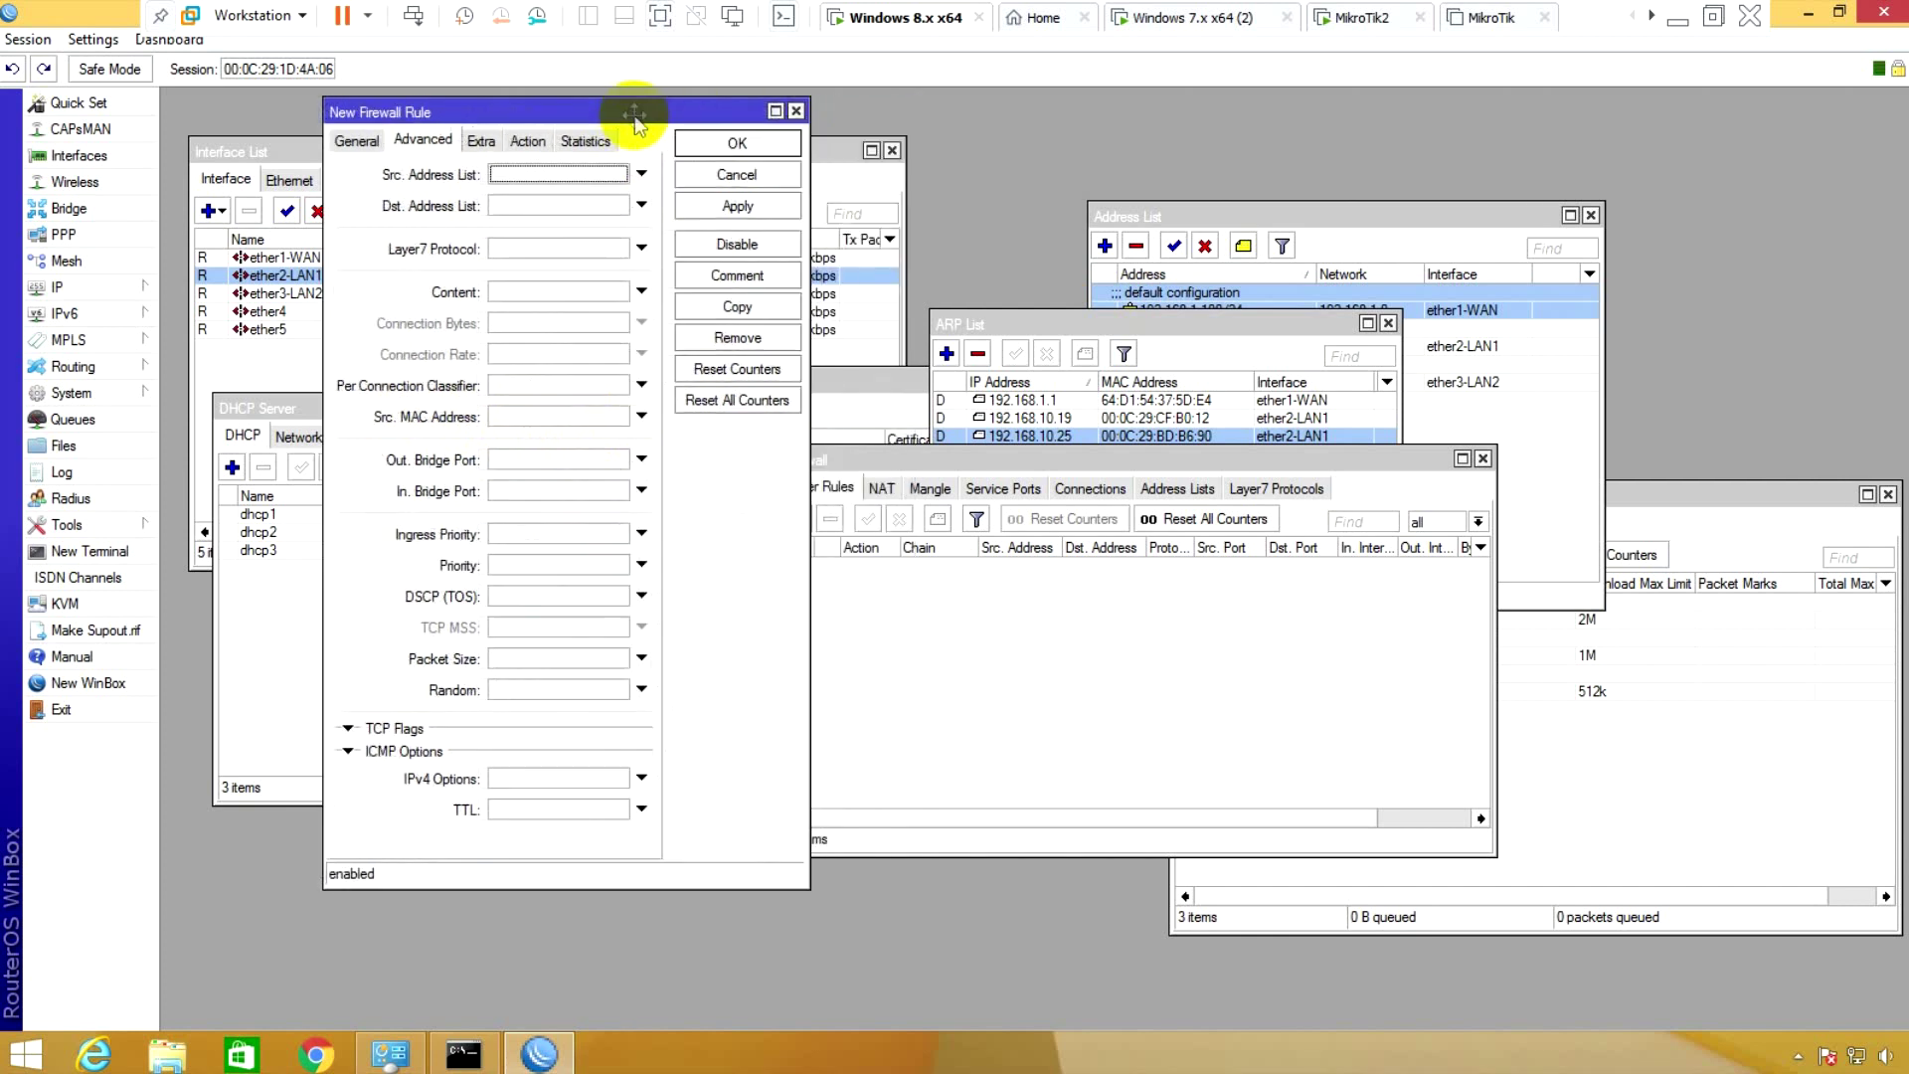
- Open the ARP entry for 192.168.10.25 and copy its whole MAC address
{"action": "left_click", "coordinate": [1143, 324]}
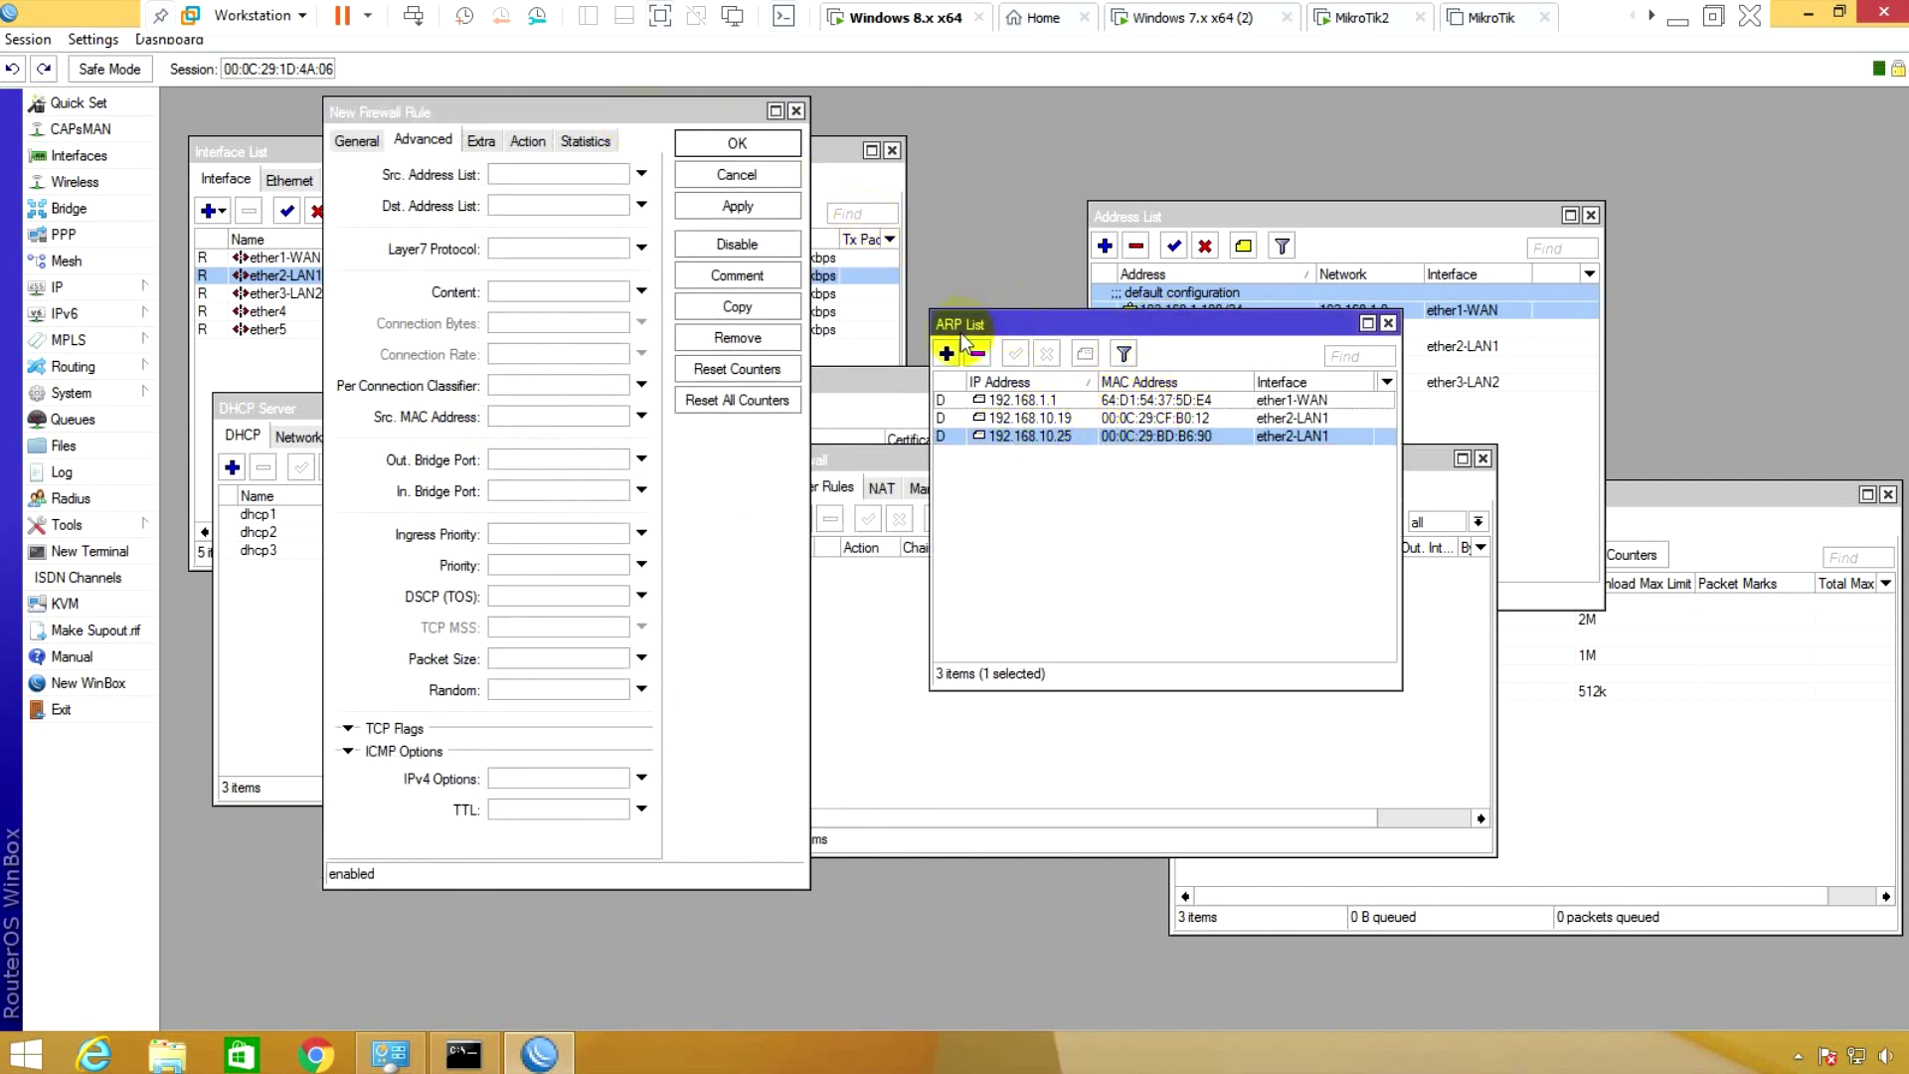
{"action": "left_click", "coordinate": [117, 287]}
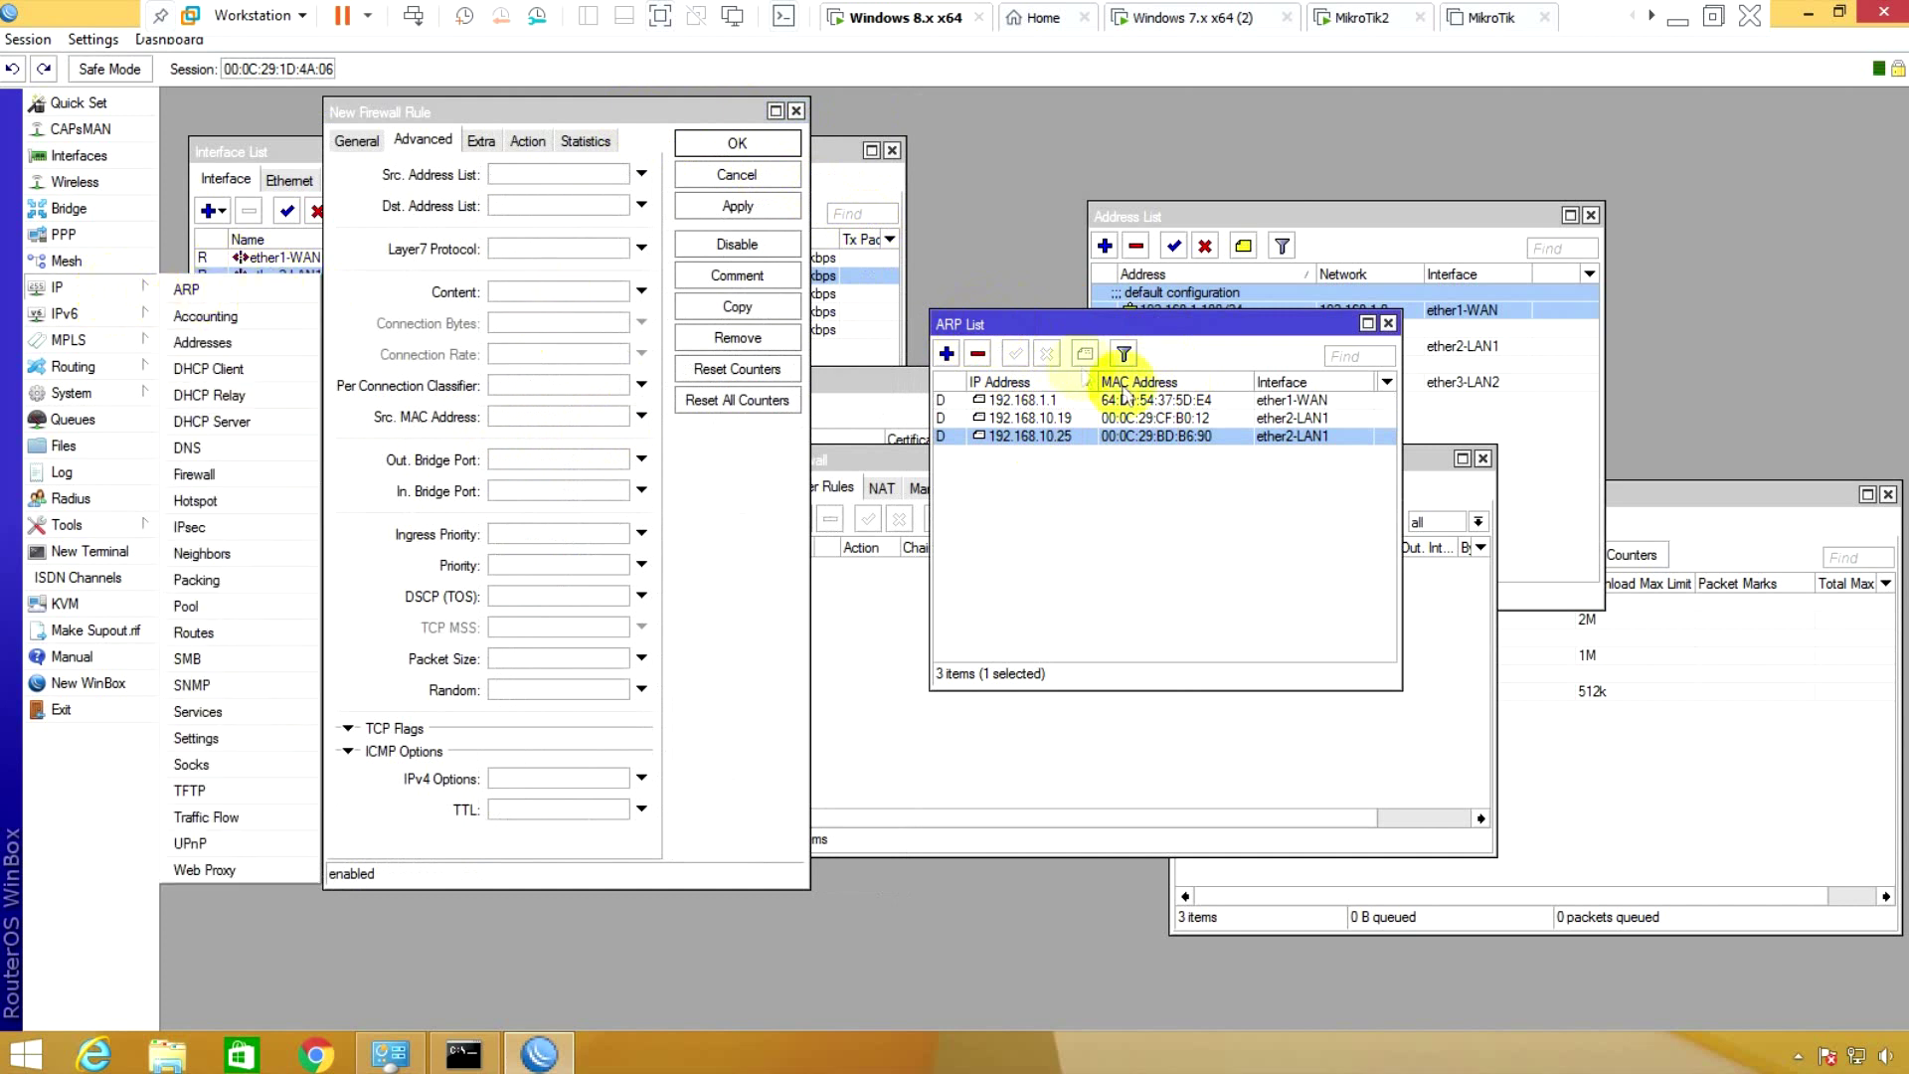
{"action": "left_click", "coordinate": [1133, 358]}
{"action": "double_click", "coordinate": [1143, 438]}
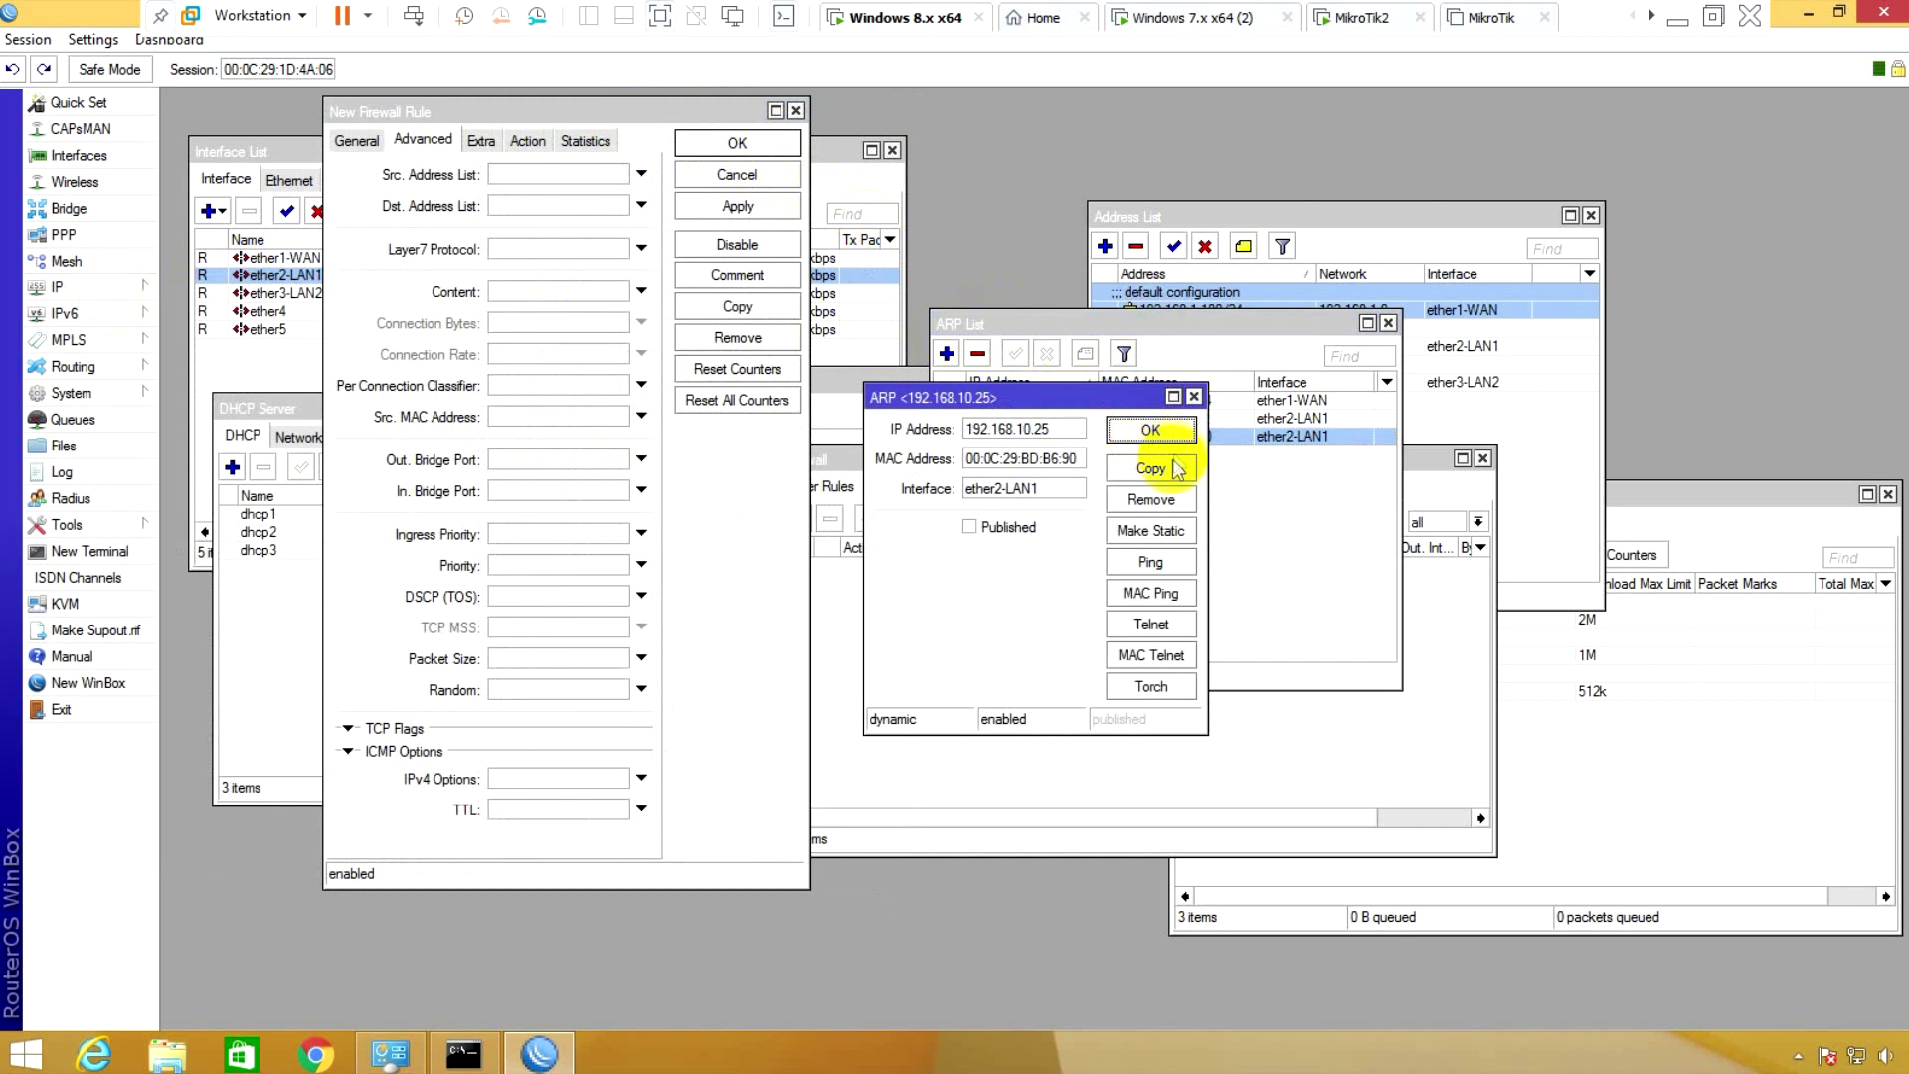
{"action": "left_click_drag", "start_coordinate": [1080, 394], "coordinate": [1131, 403]}
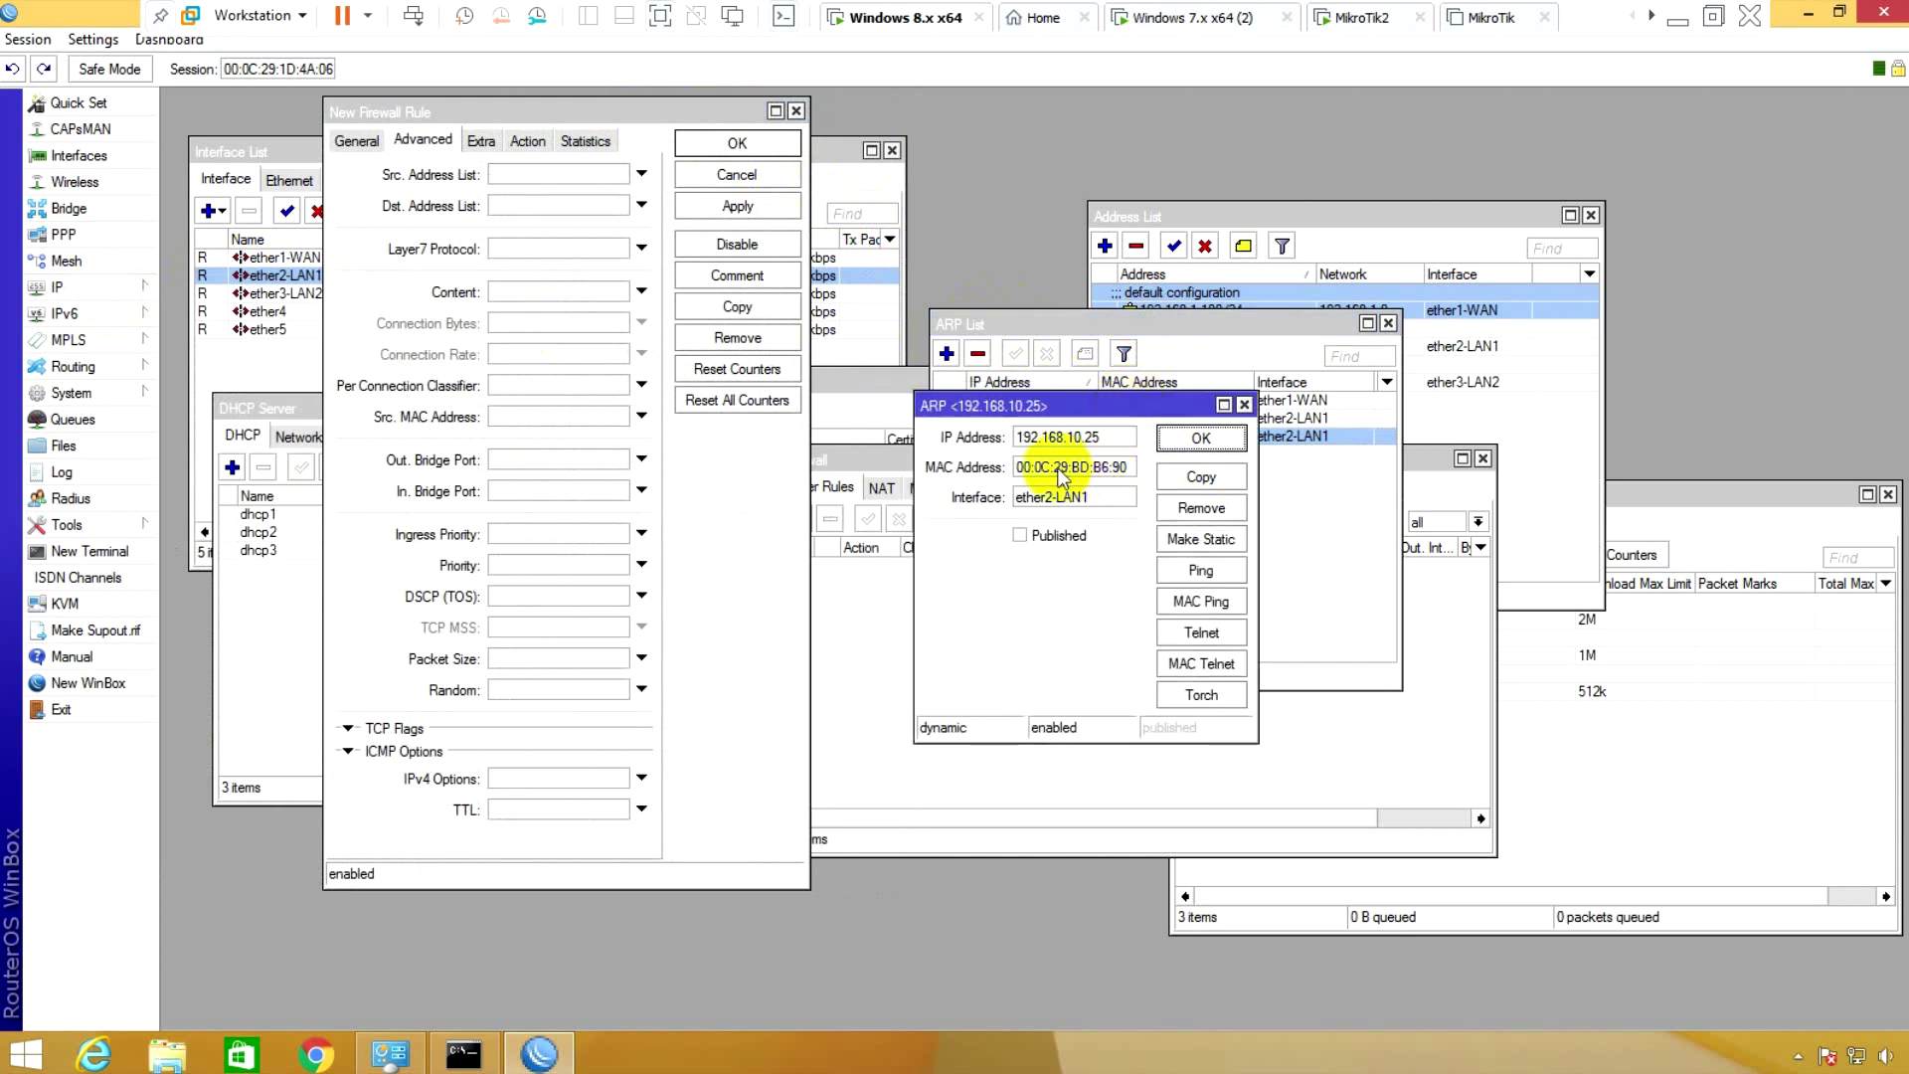
{"action": "right_click", "coordinate": [1067, 475]}
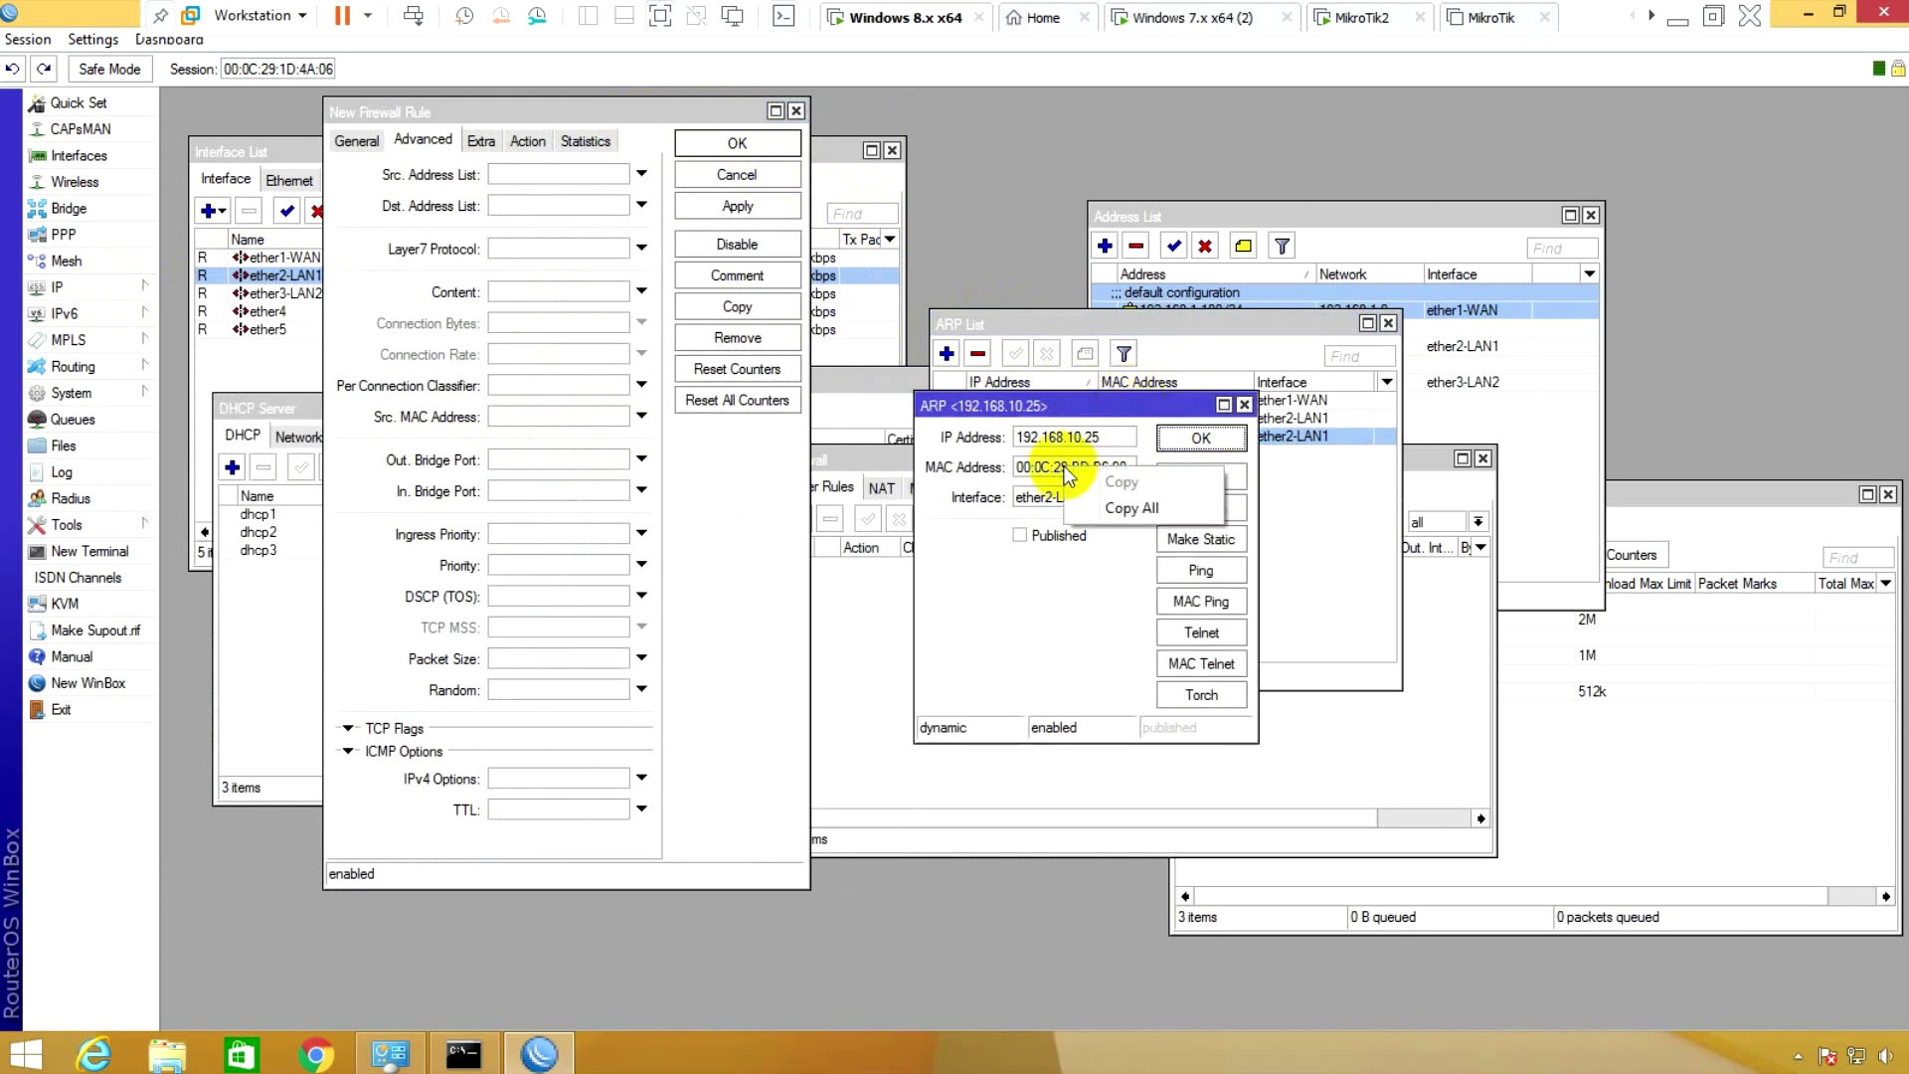
{"action": "left_click", "coordinate": [1143, 509]}
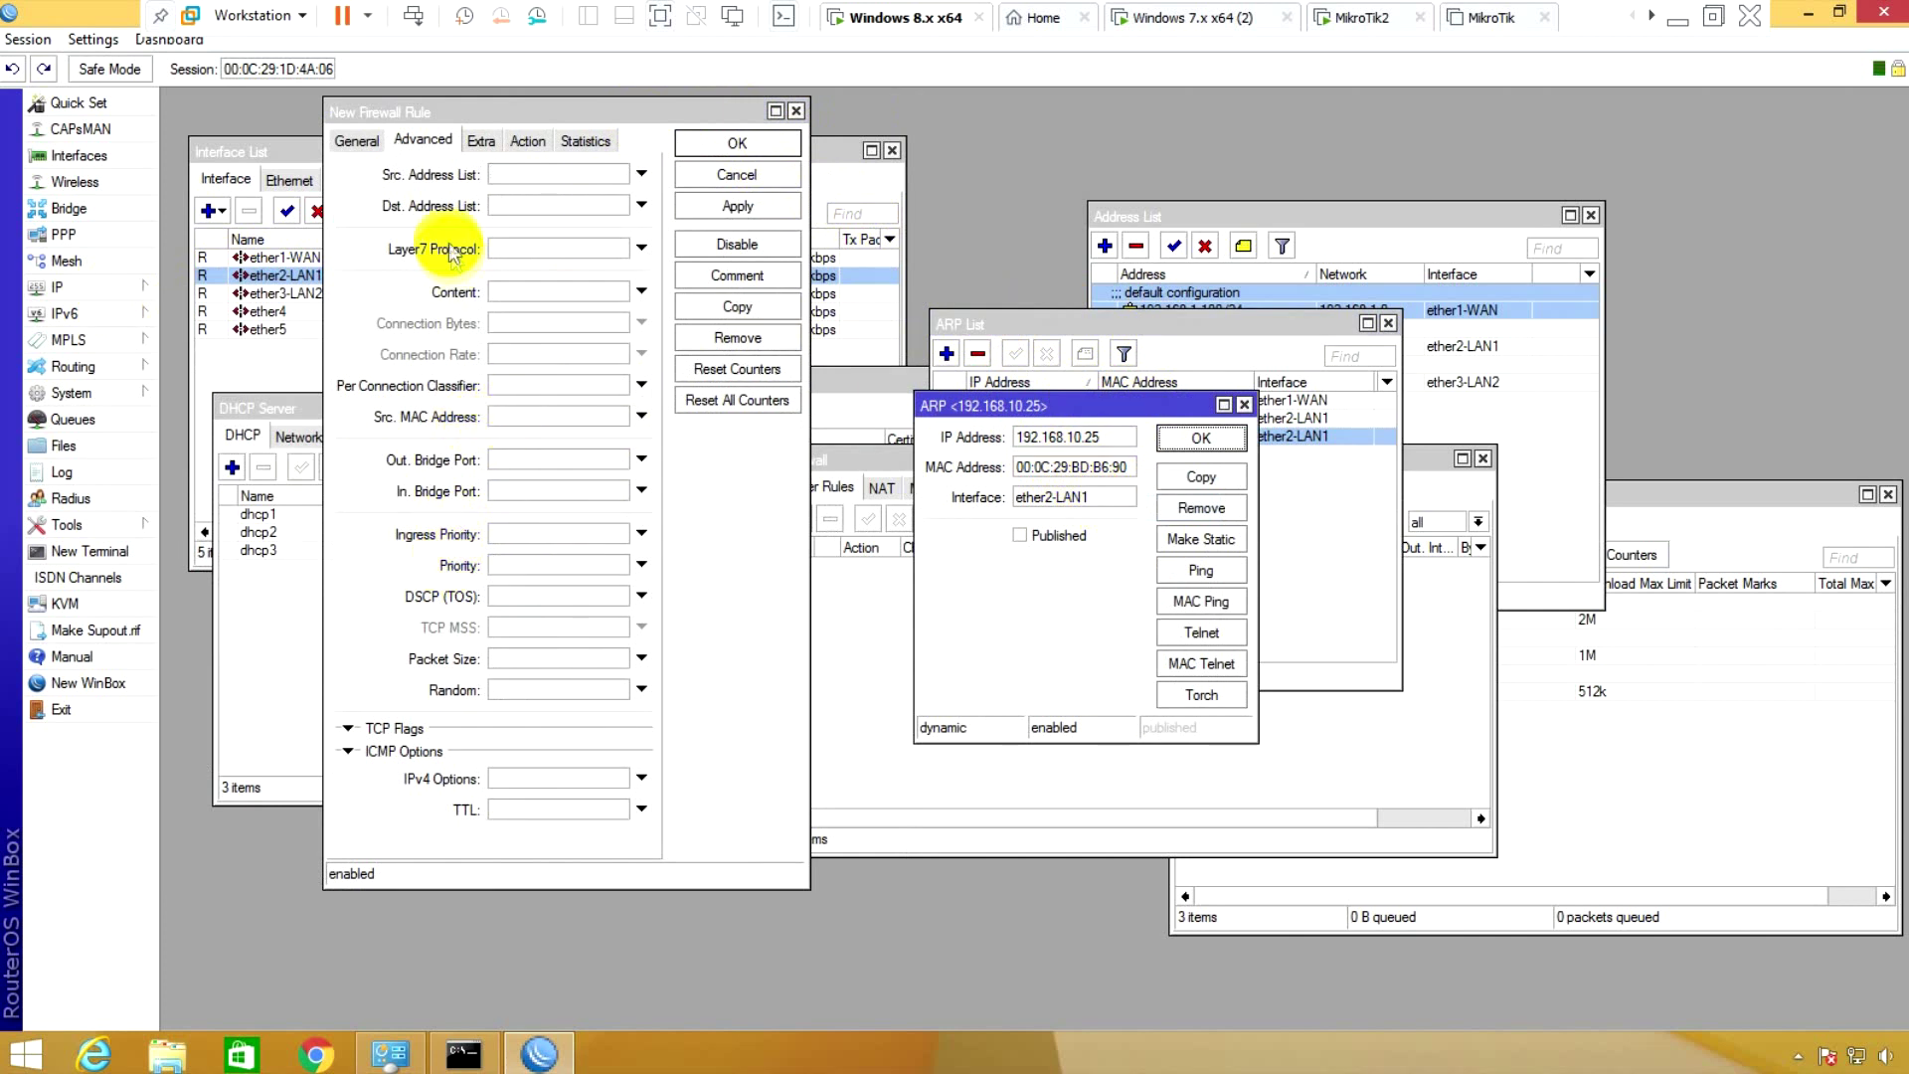
- Set the new firewall rule's source MAC address to the copied 00:0C:29:BD:B6:90
{"action": "left_click", "coordinate": [422, 139]}
{"action": "left_click", "coordinate": [502, 417]}
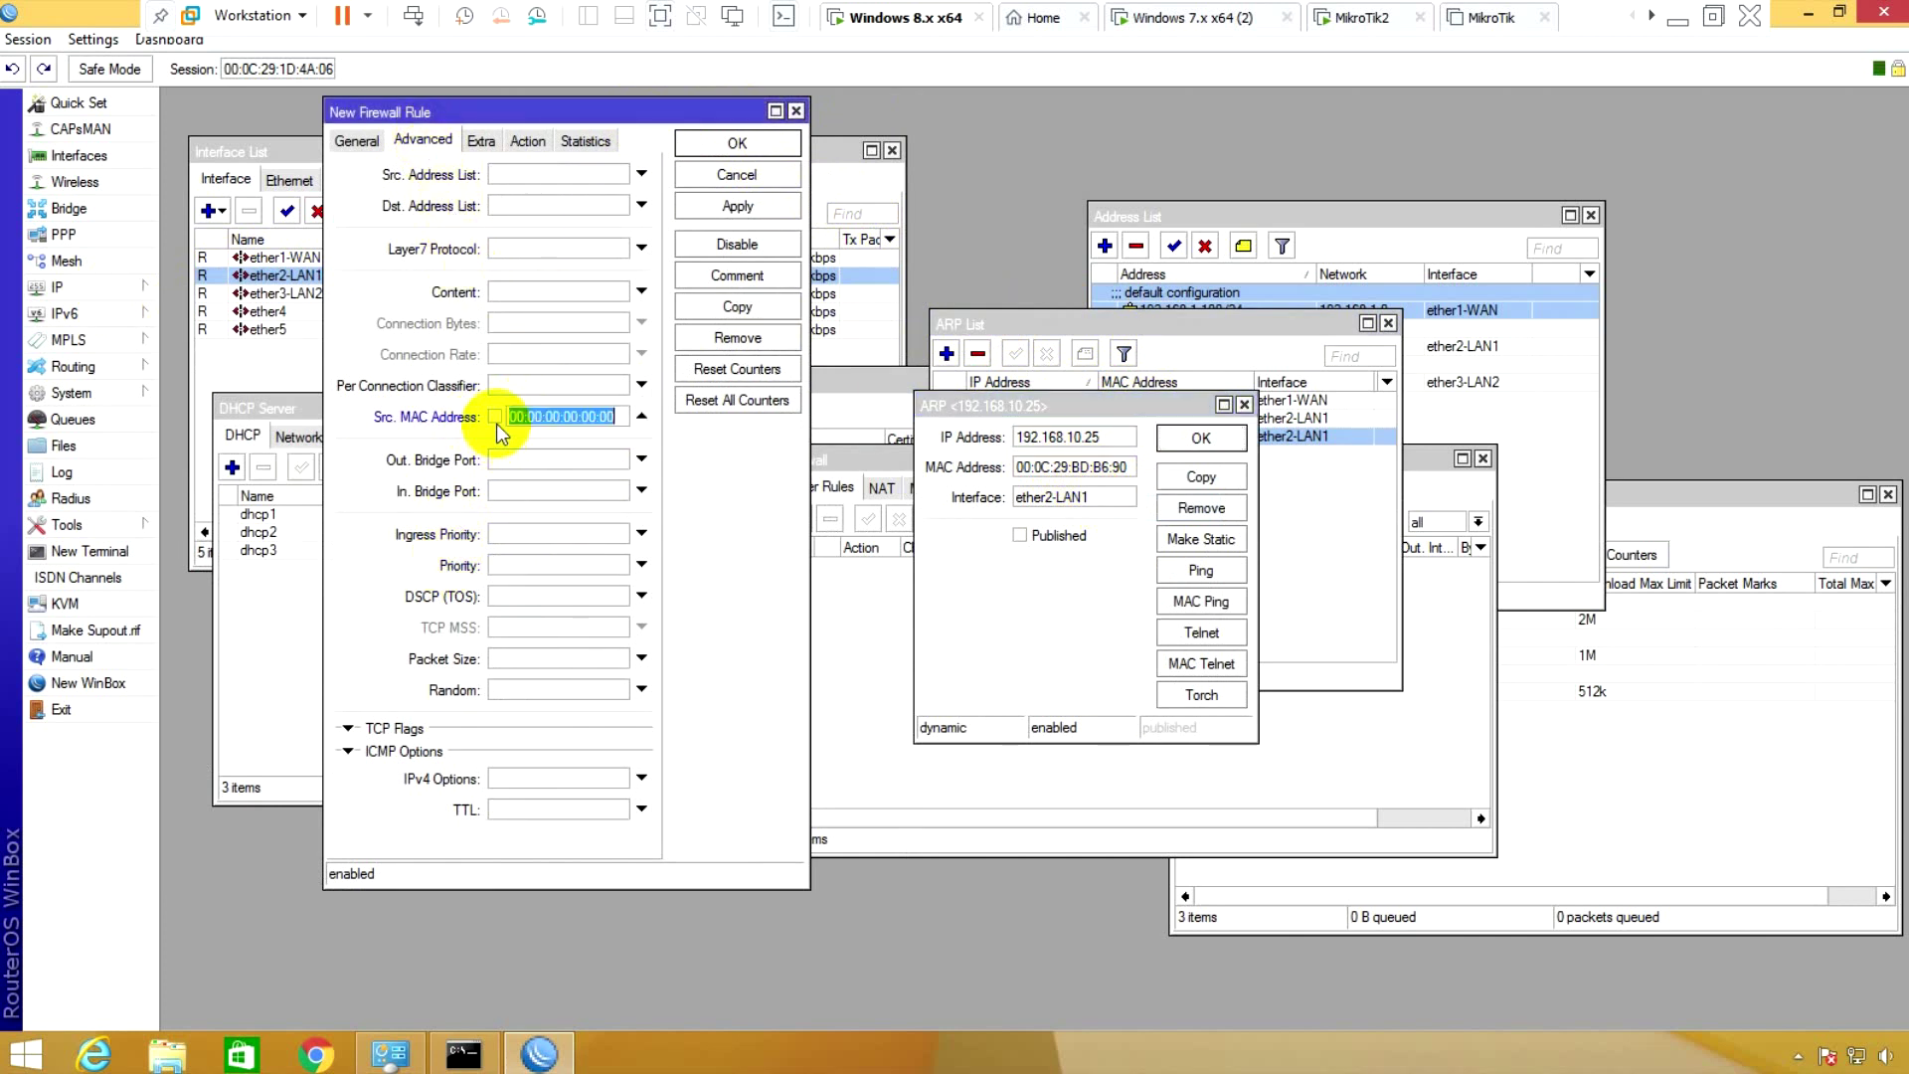
{"action": "right_click", "coordinate": [524, 420]}
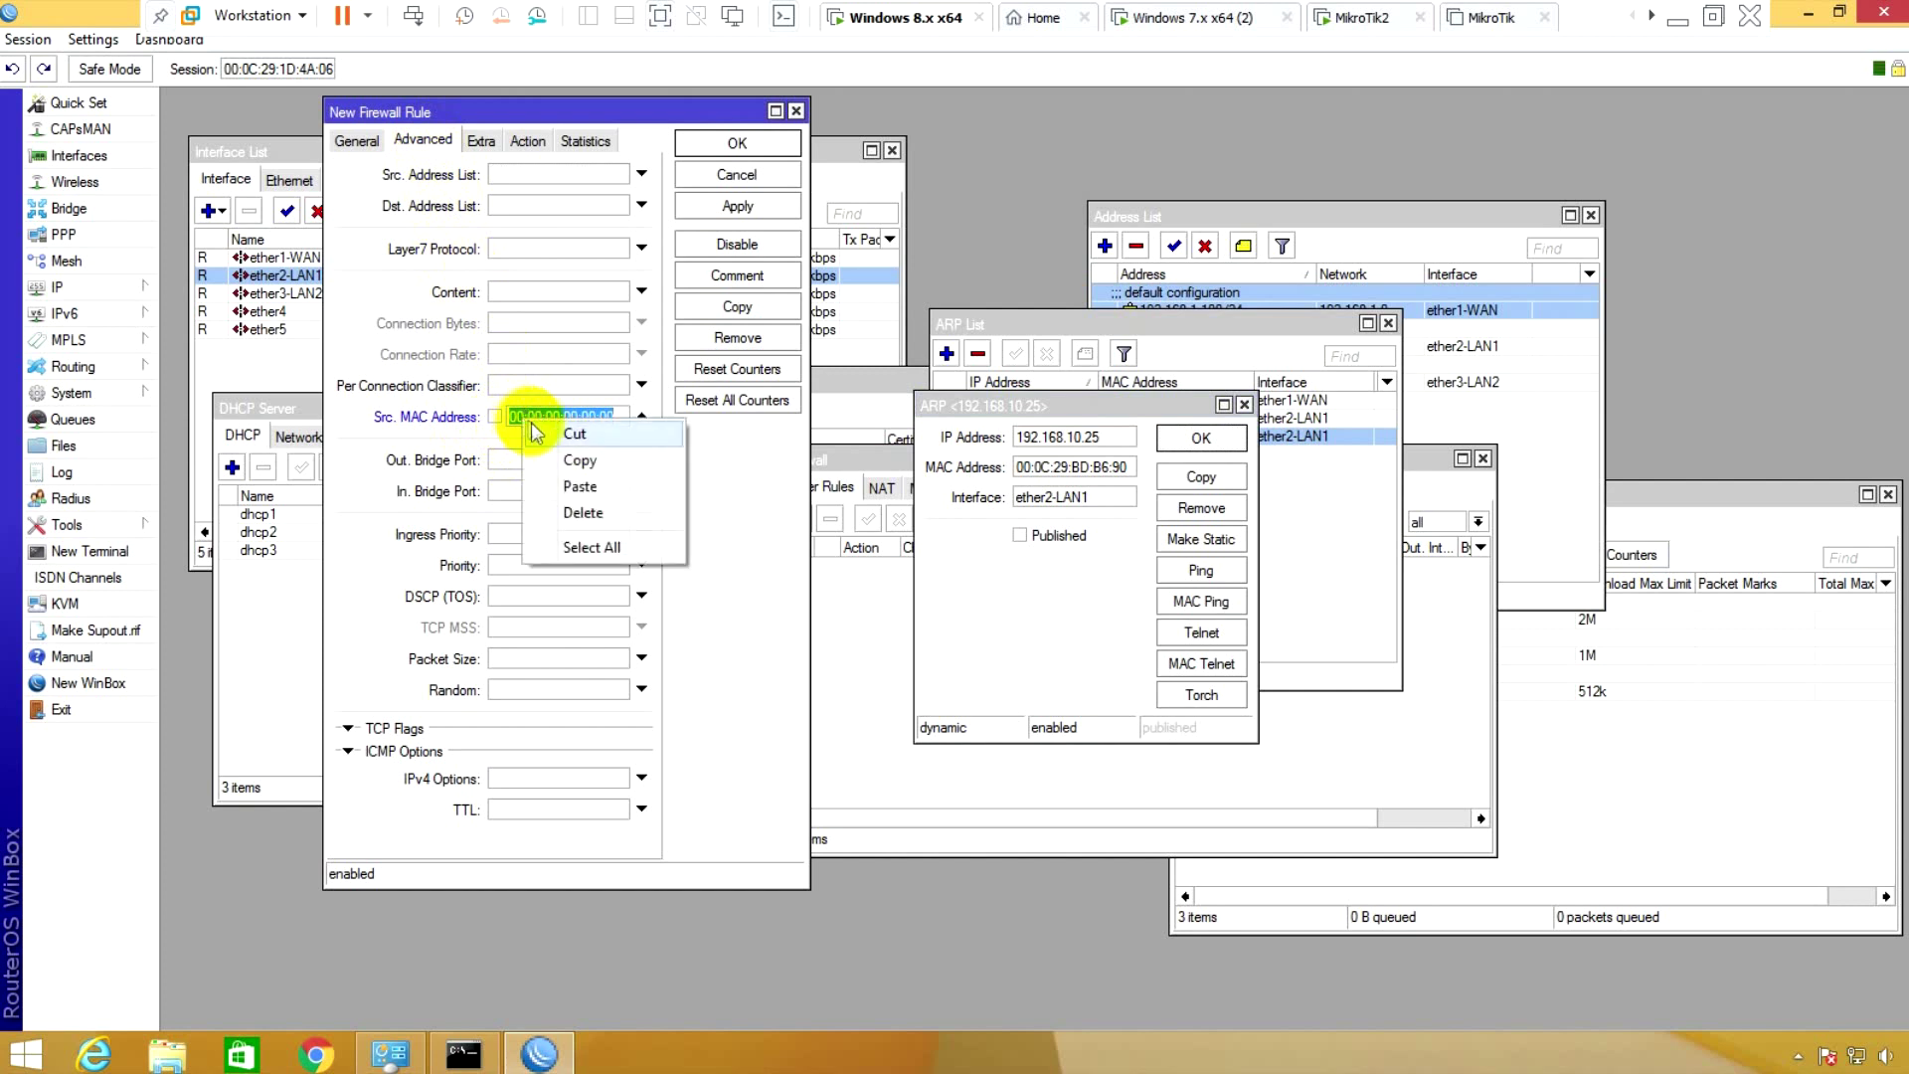
{"action": "left_click", "coordinate": [574, 486]}
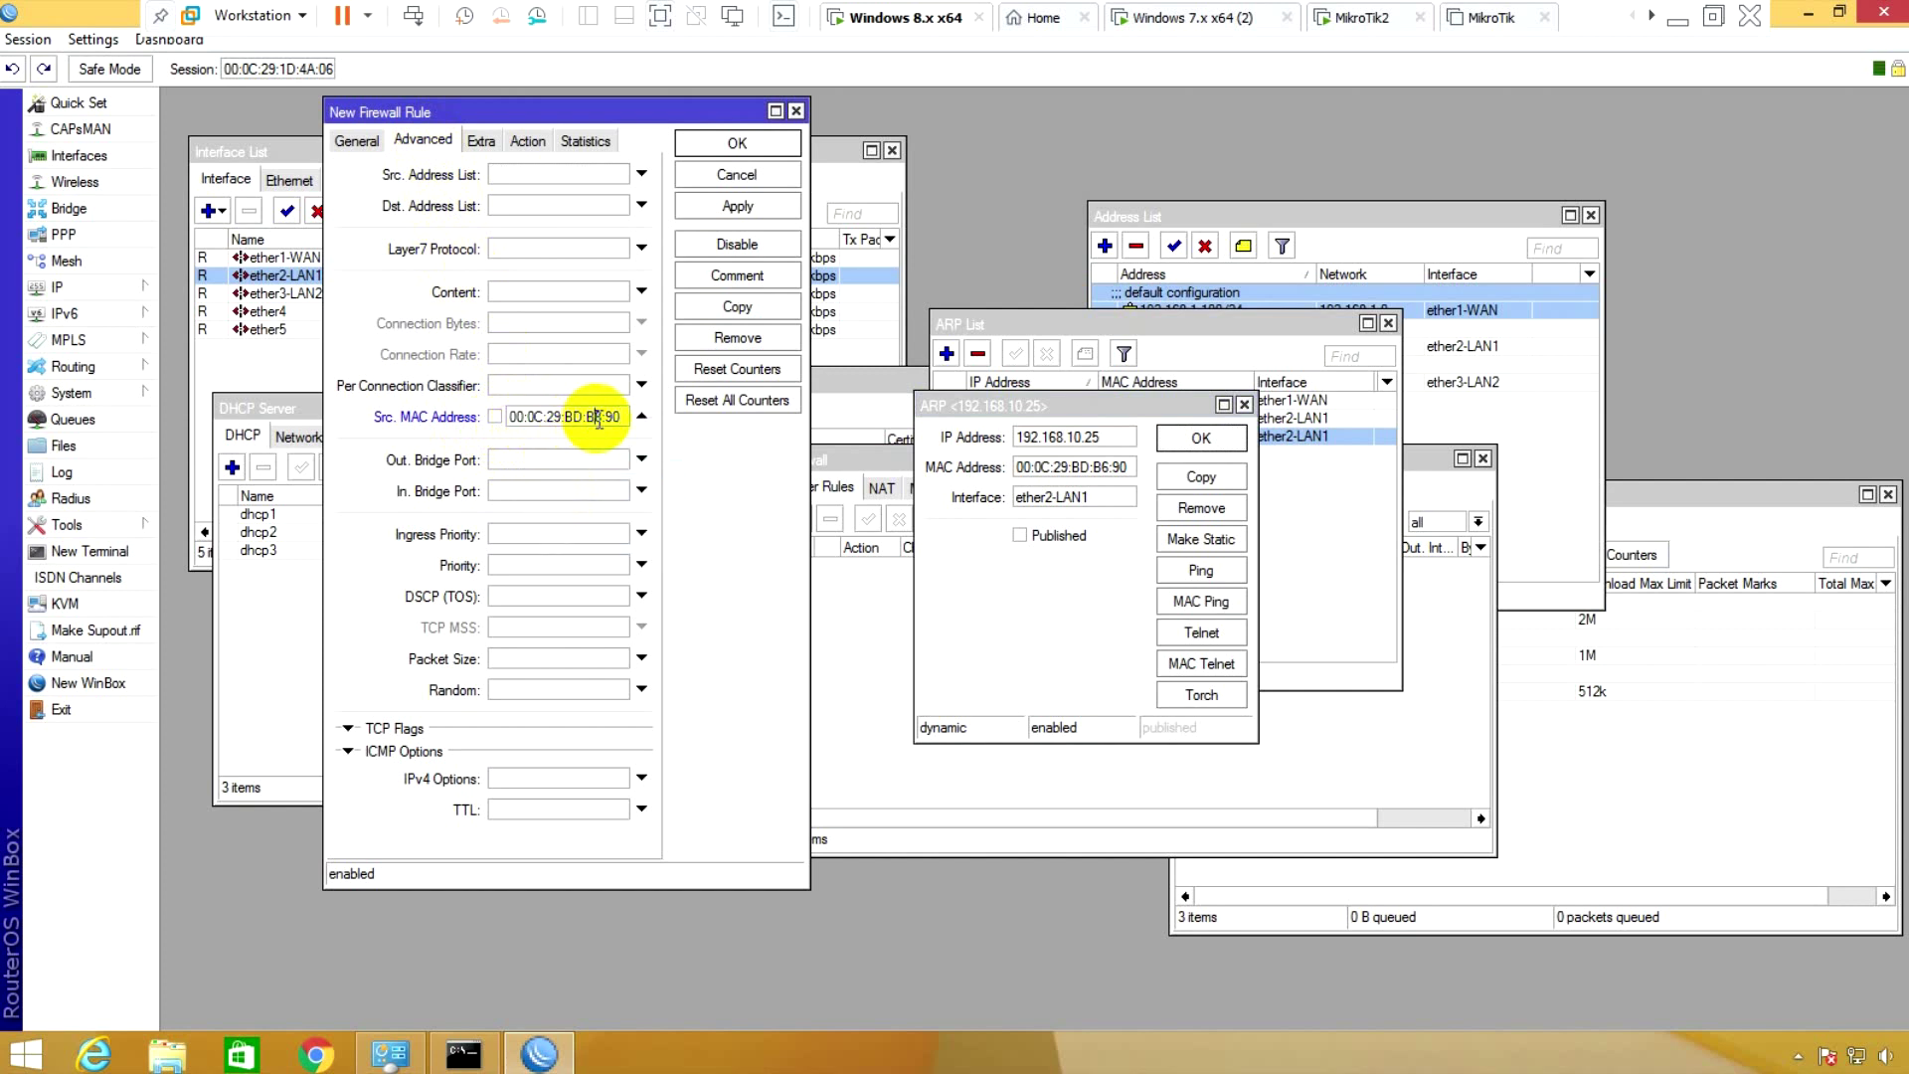
{"action": "left_click_drag", "start_coordinate": [585, 418], "coordinate": [682, 385]}
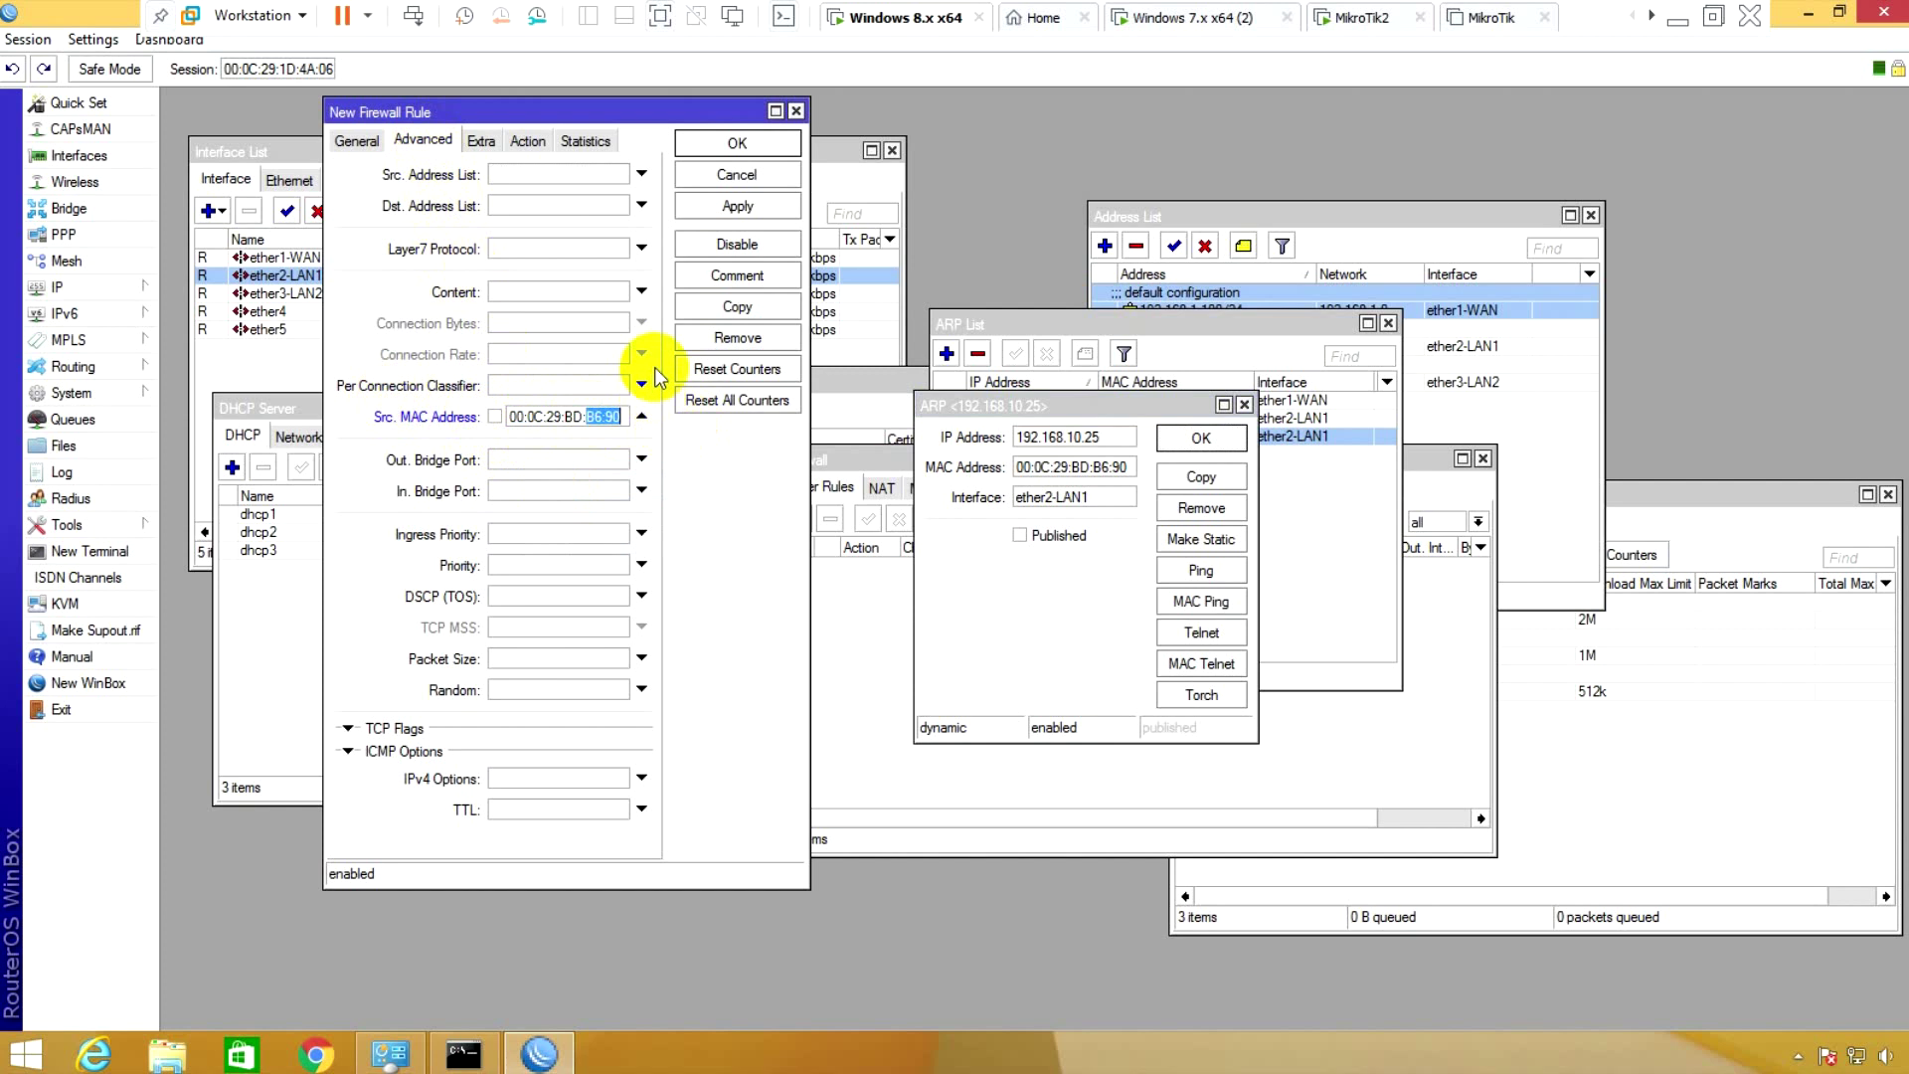
- Set the firewall rule's action to drop and apply the rule
{"action": "left_click", "coordinate": [528, 141]}
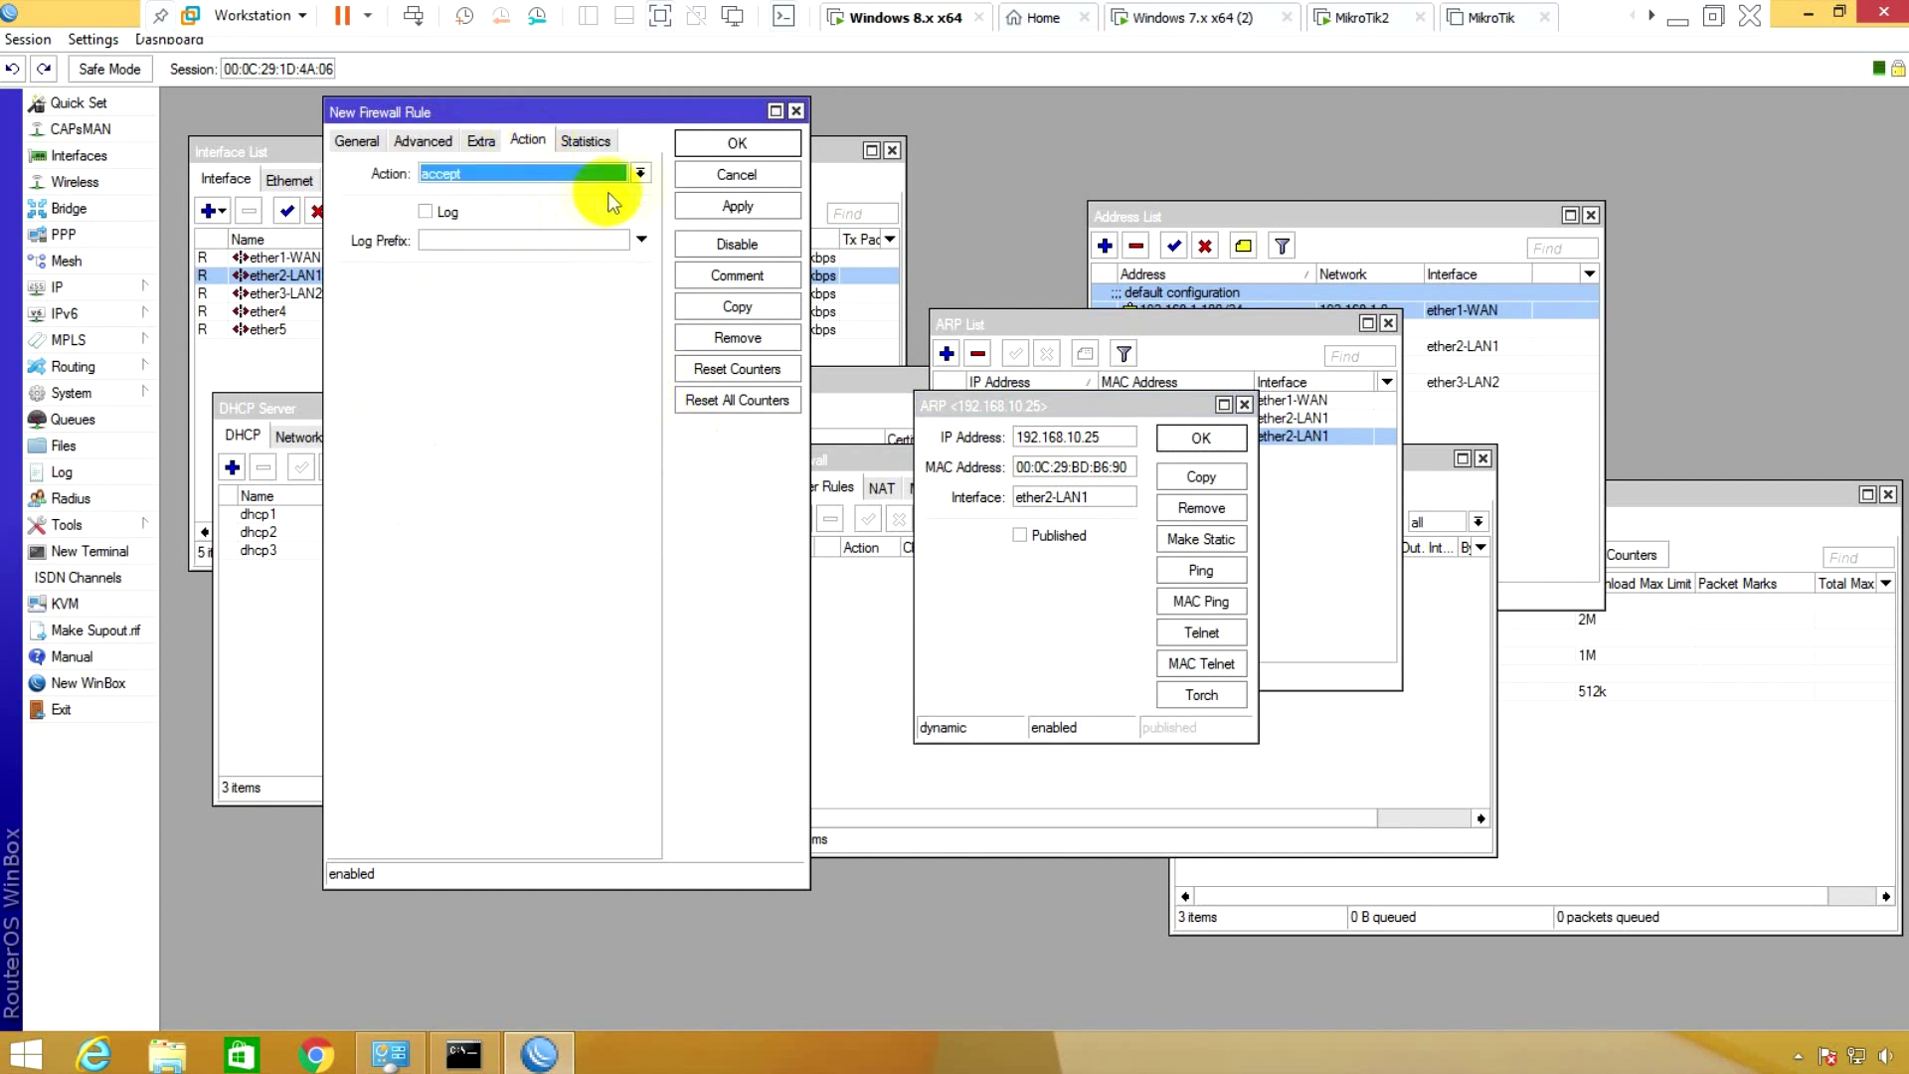
{"action": "left_click", "coordinate": [641, 174]}
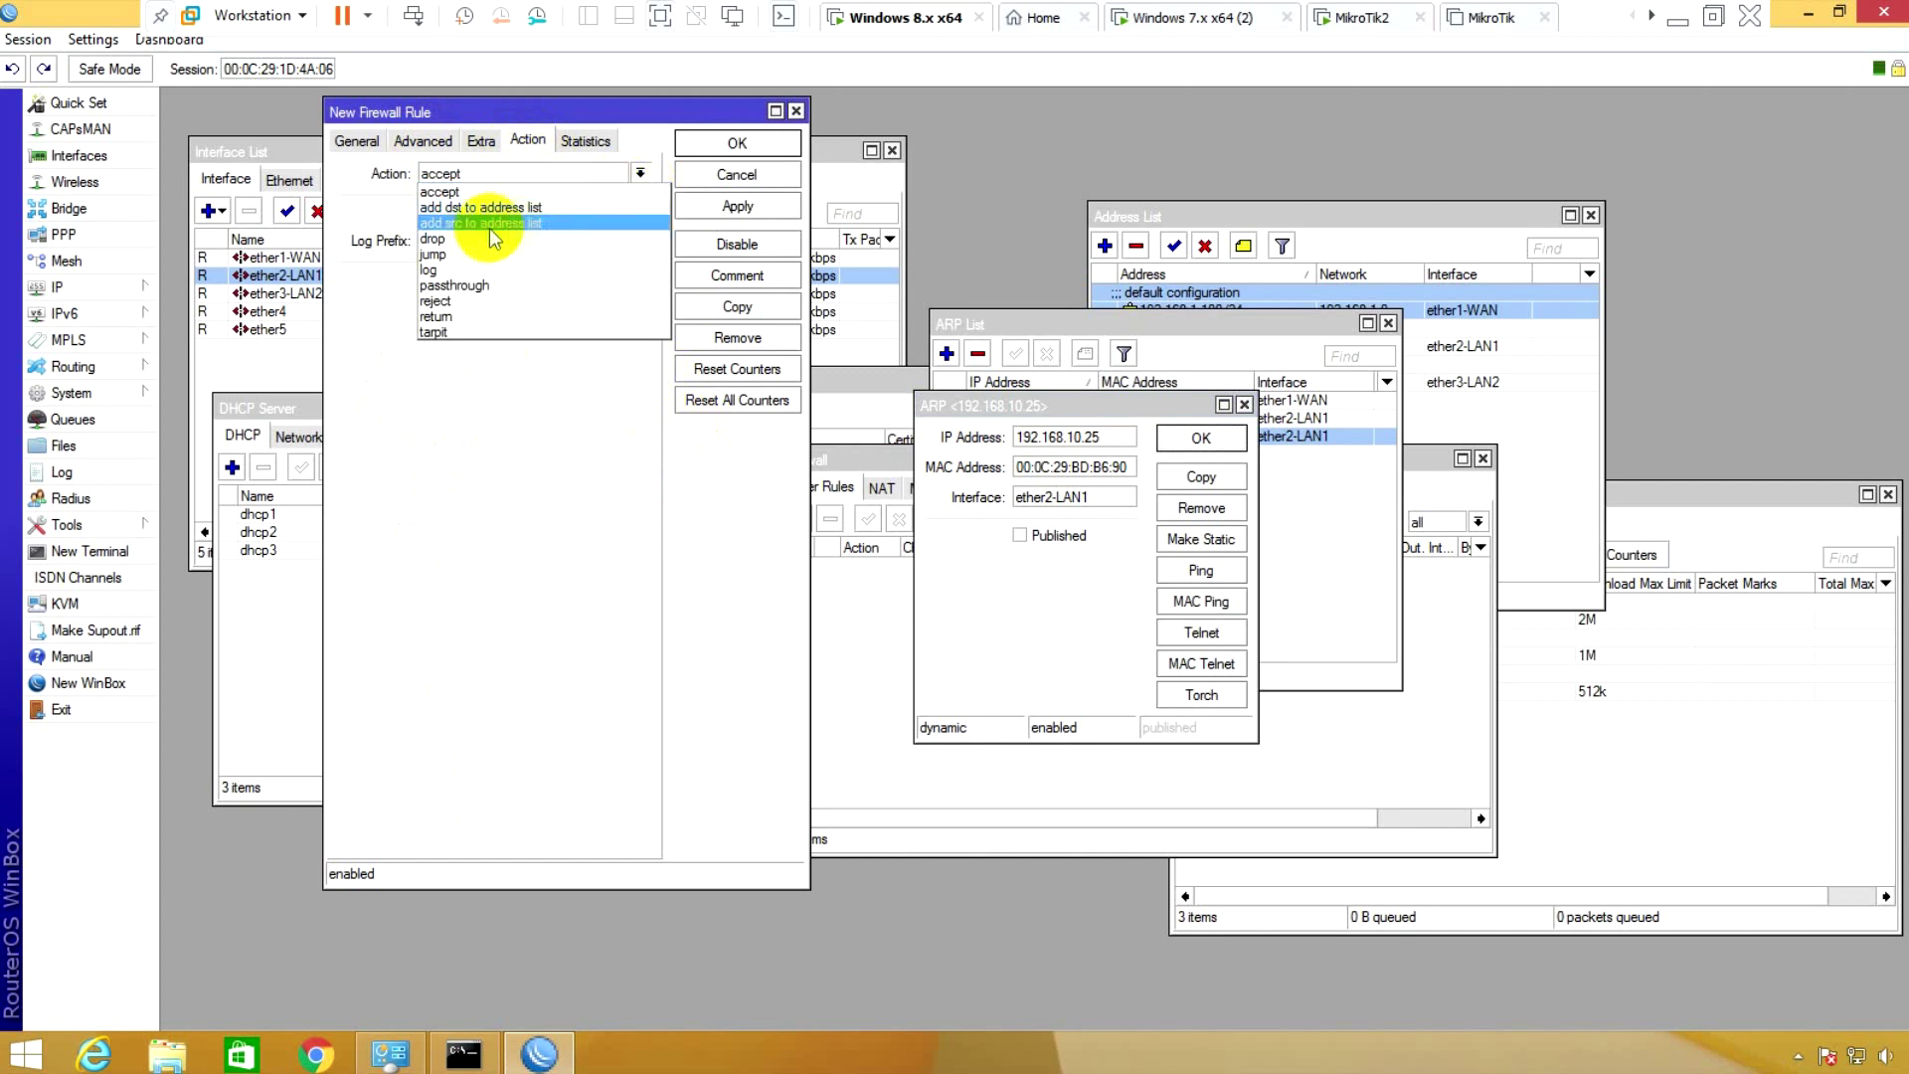
{"action": "left_click", "coordinate": [459, 239]}
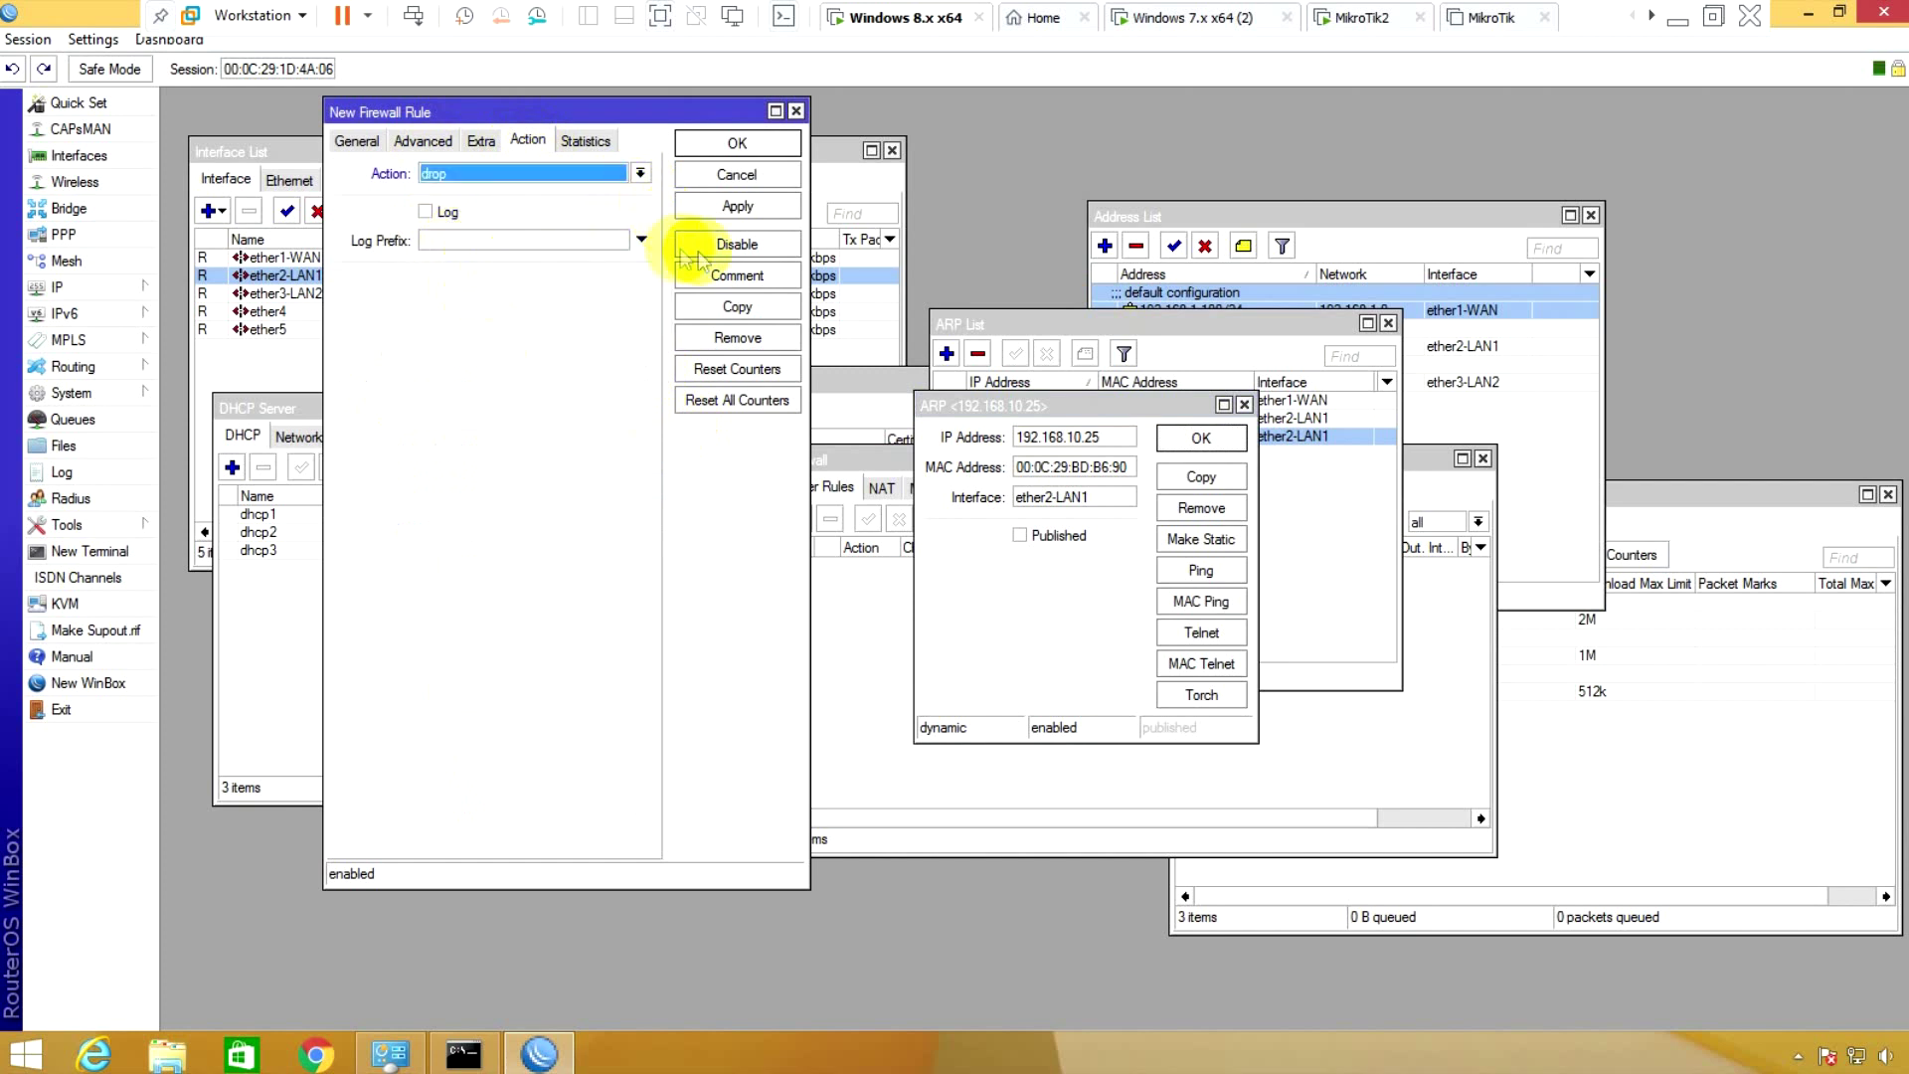
{"action": "left_click", "coordinate": [737, 207]}
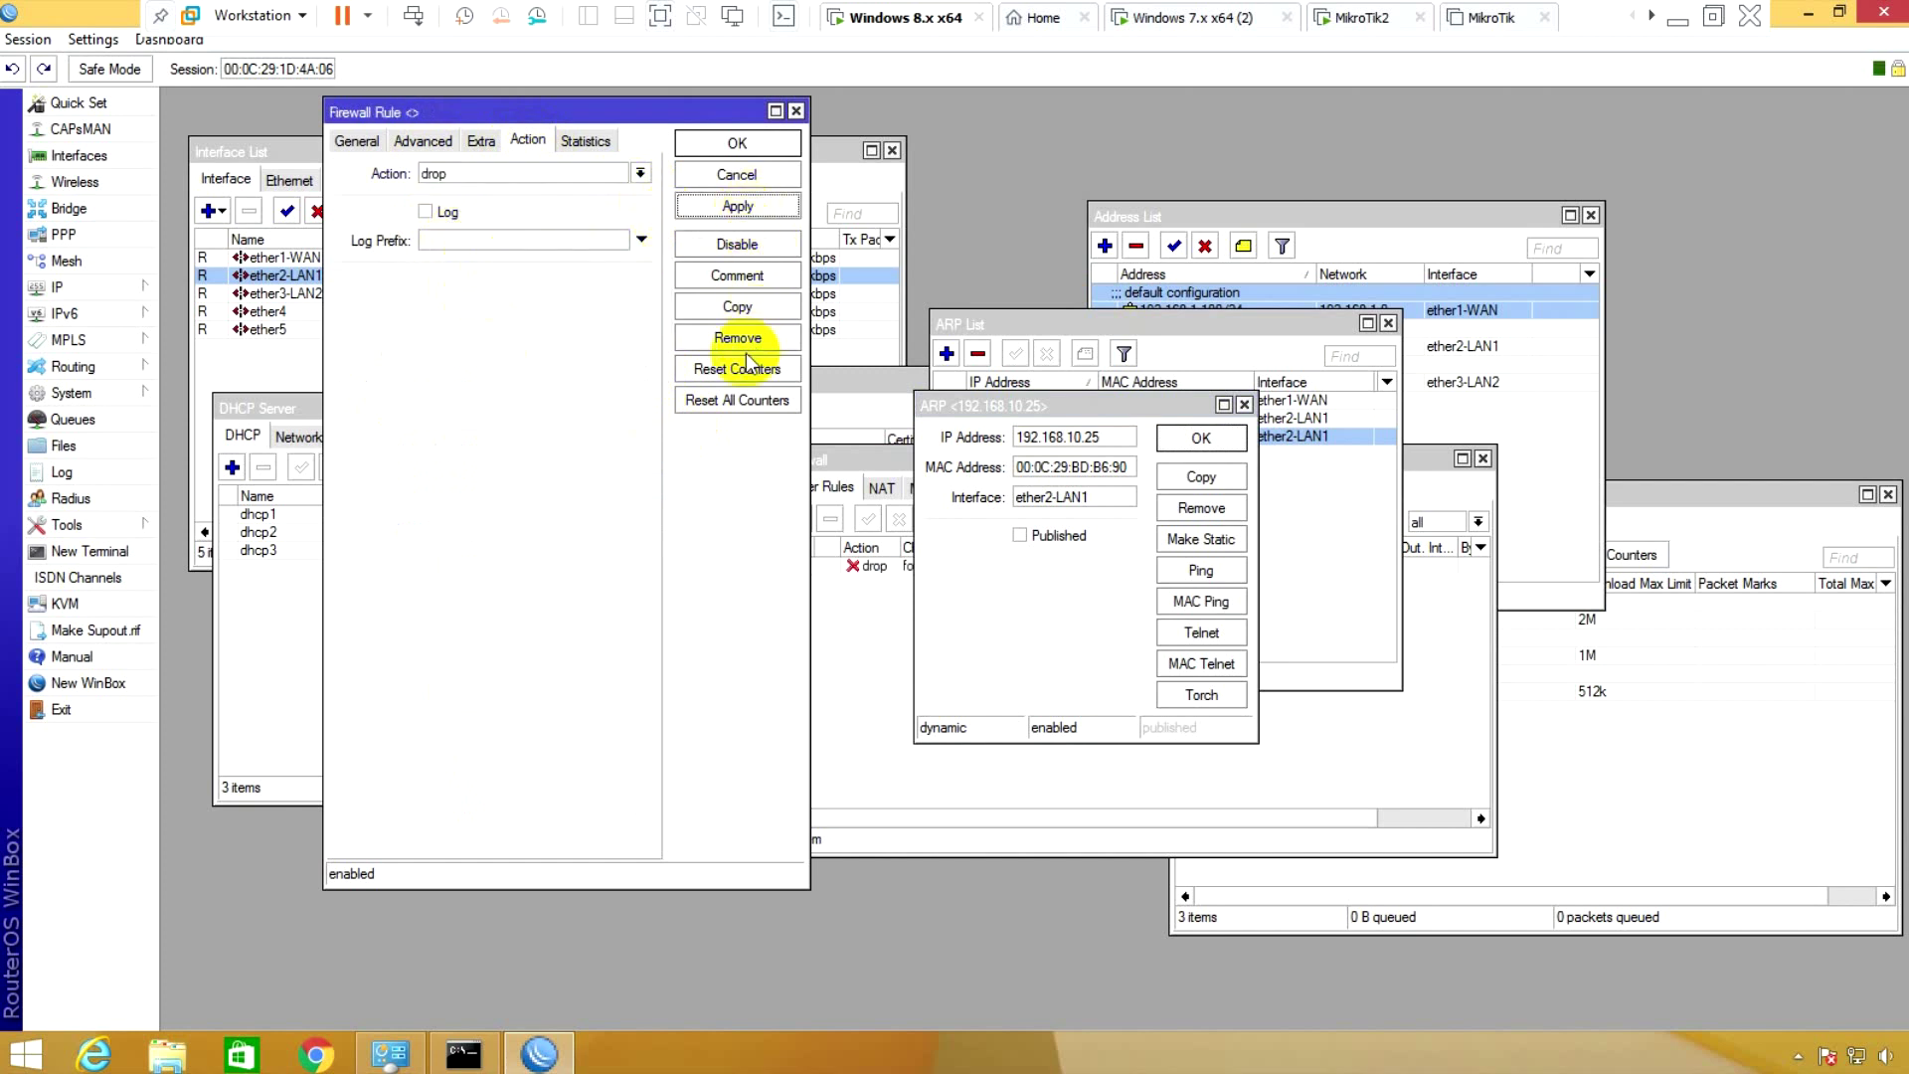
- Add the comment BlackList to the drop rule, and close the rule and the ARP entry with their settings kept
{"action": "left_click", "coordinate": [738, 285]}
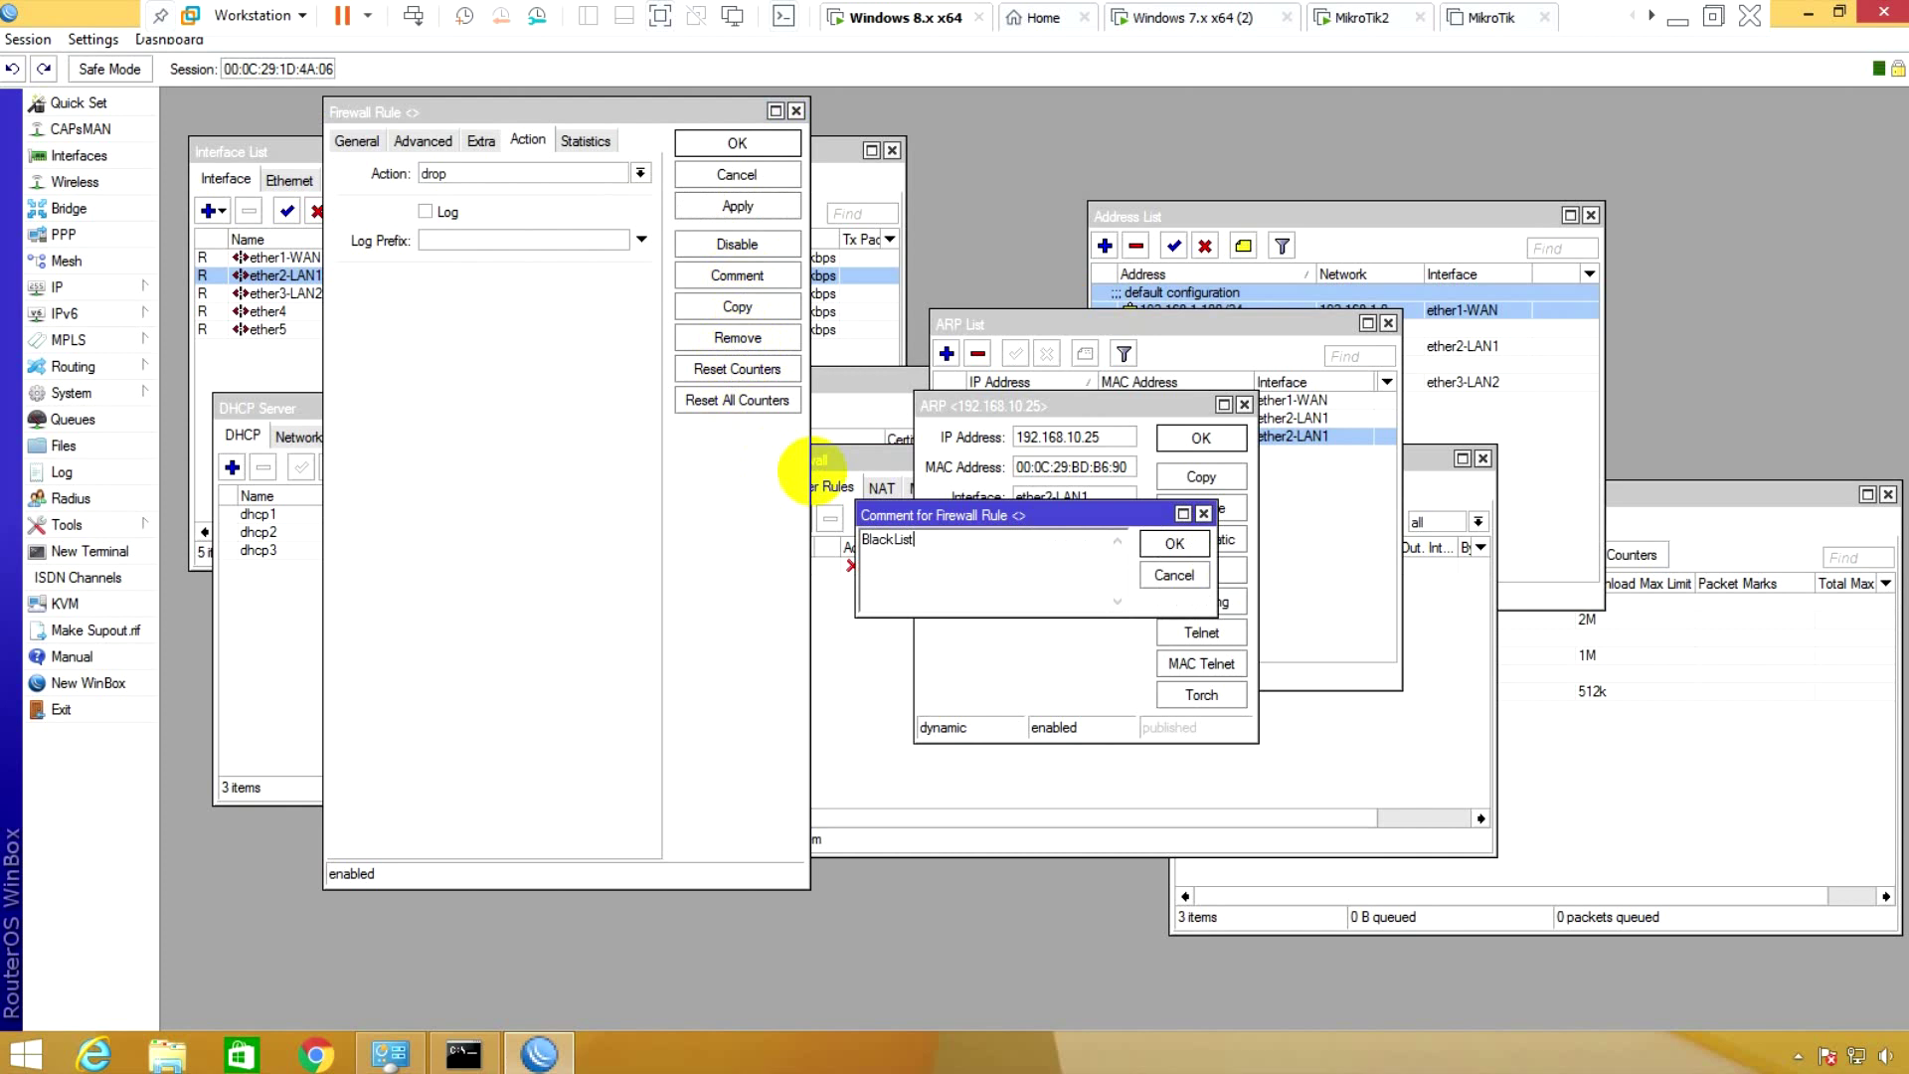
{"action": "left_click", "coordinate": [1181, 542]}
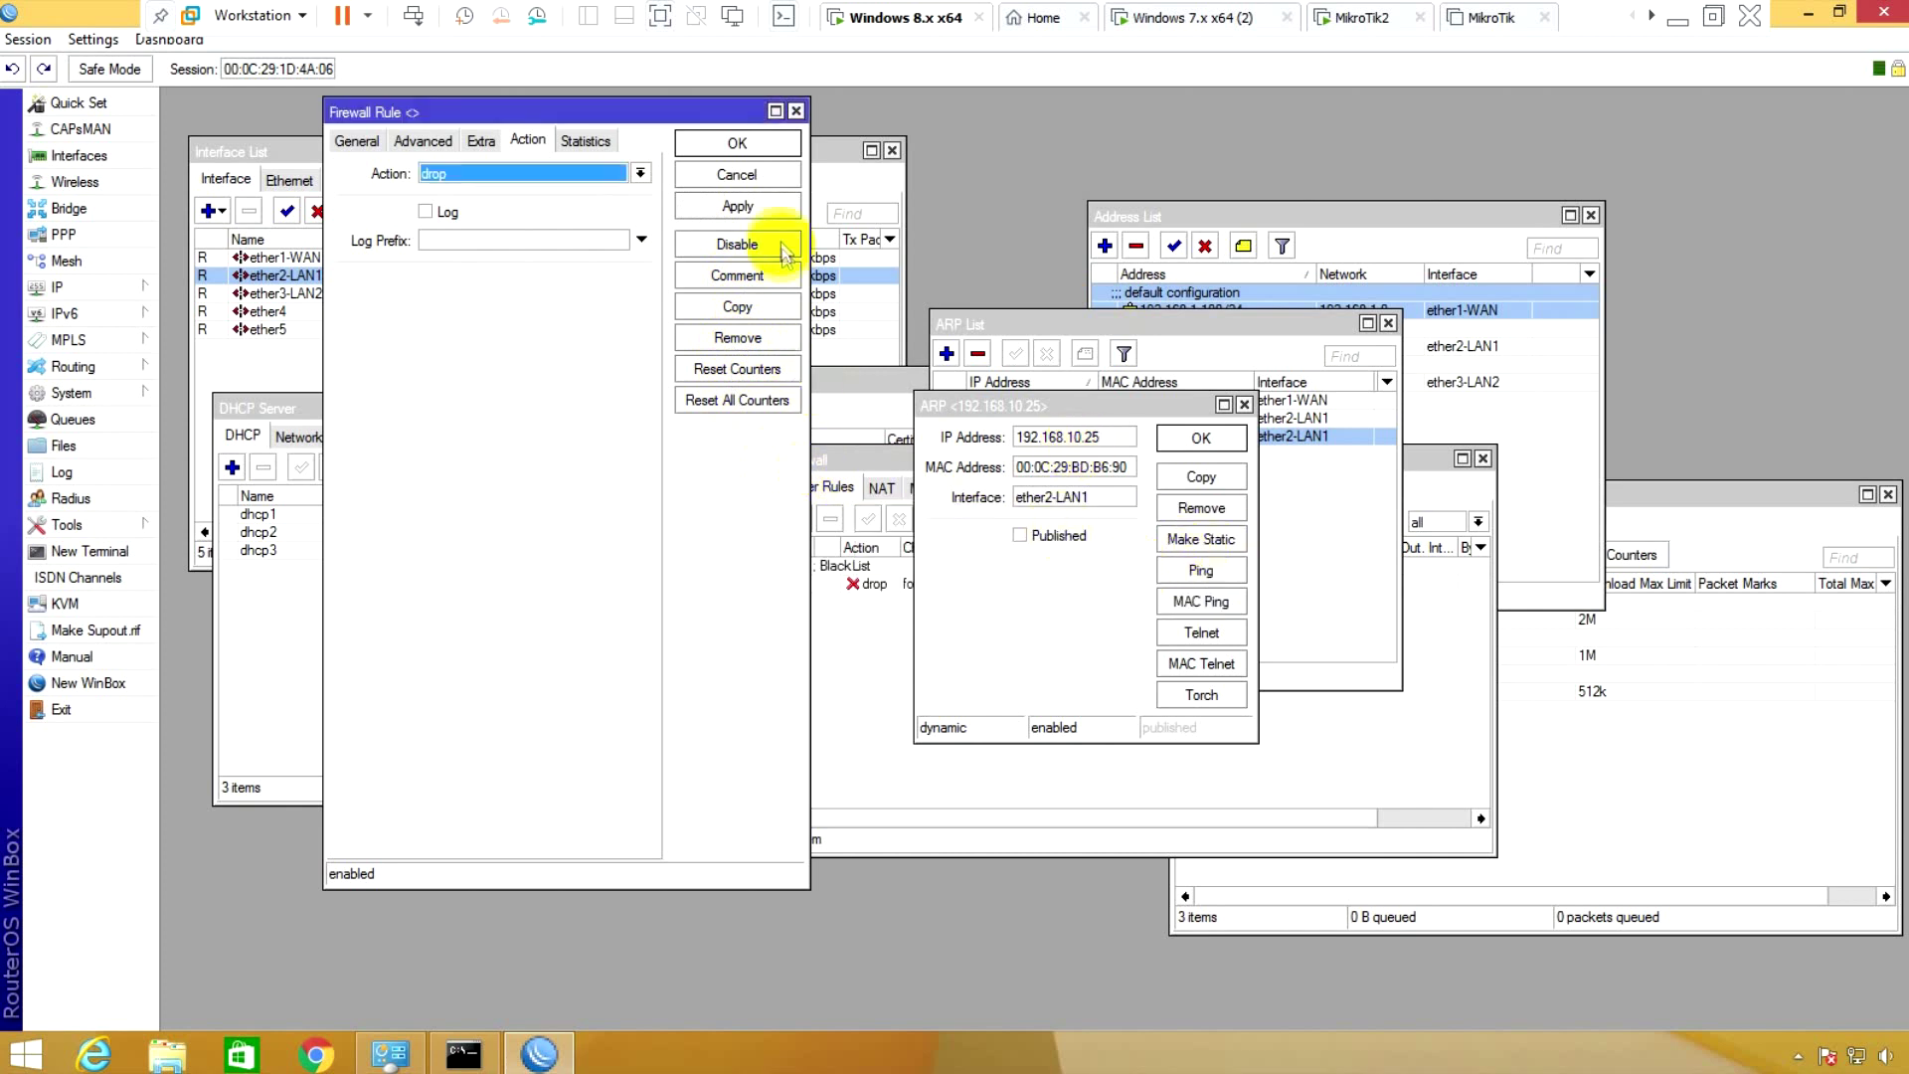
{"action": "left_click", "coordinate": [767, 144]}
{"action": "left_click", "coordinate": [1199, 440]}
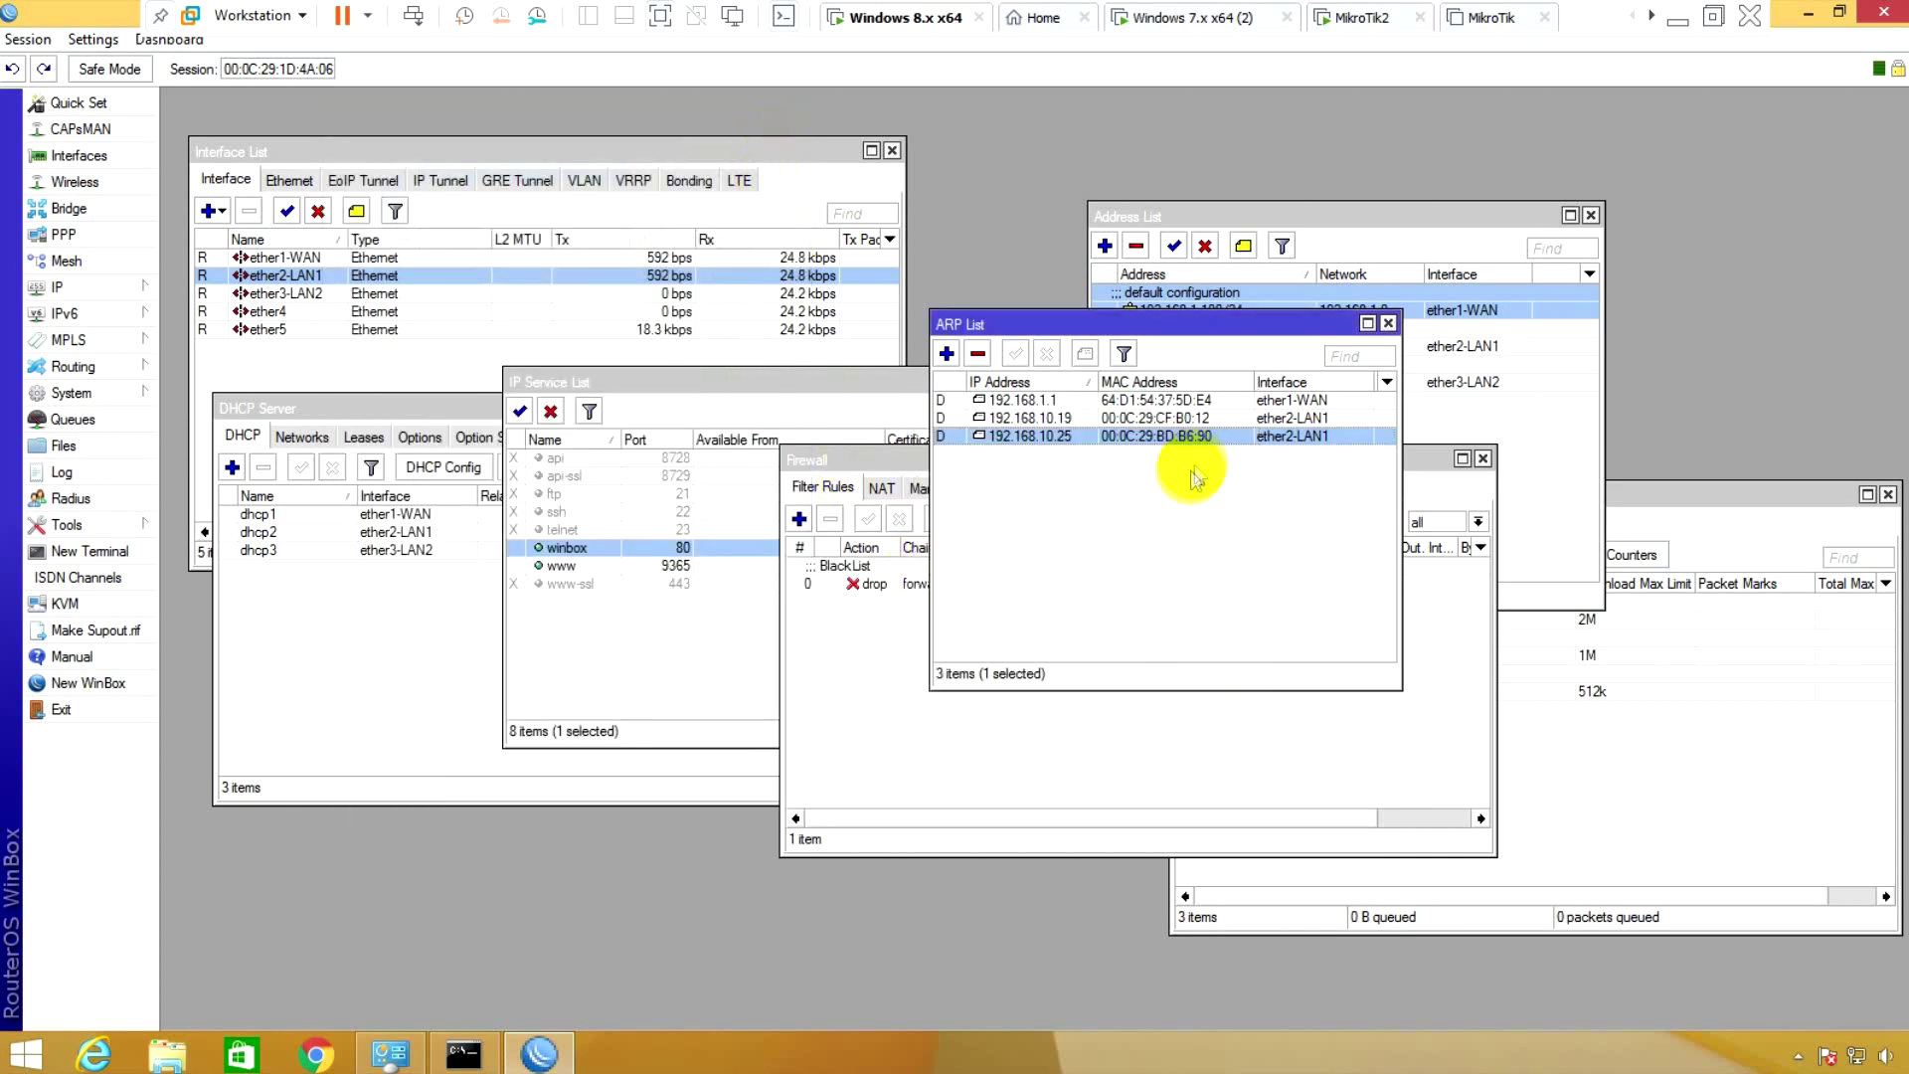
- Arrange the ARP List and Firewall windows so that the ARP entries and the filter rules are both in view
{"action": "left_click_drag", "start_coordinate": [1292, 323], "coordinate": [1430, 180]}
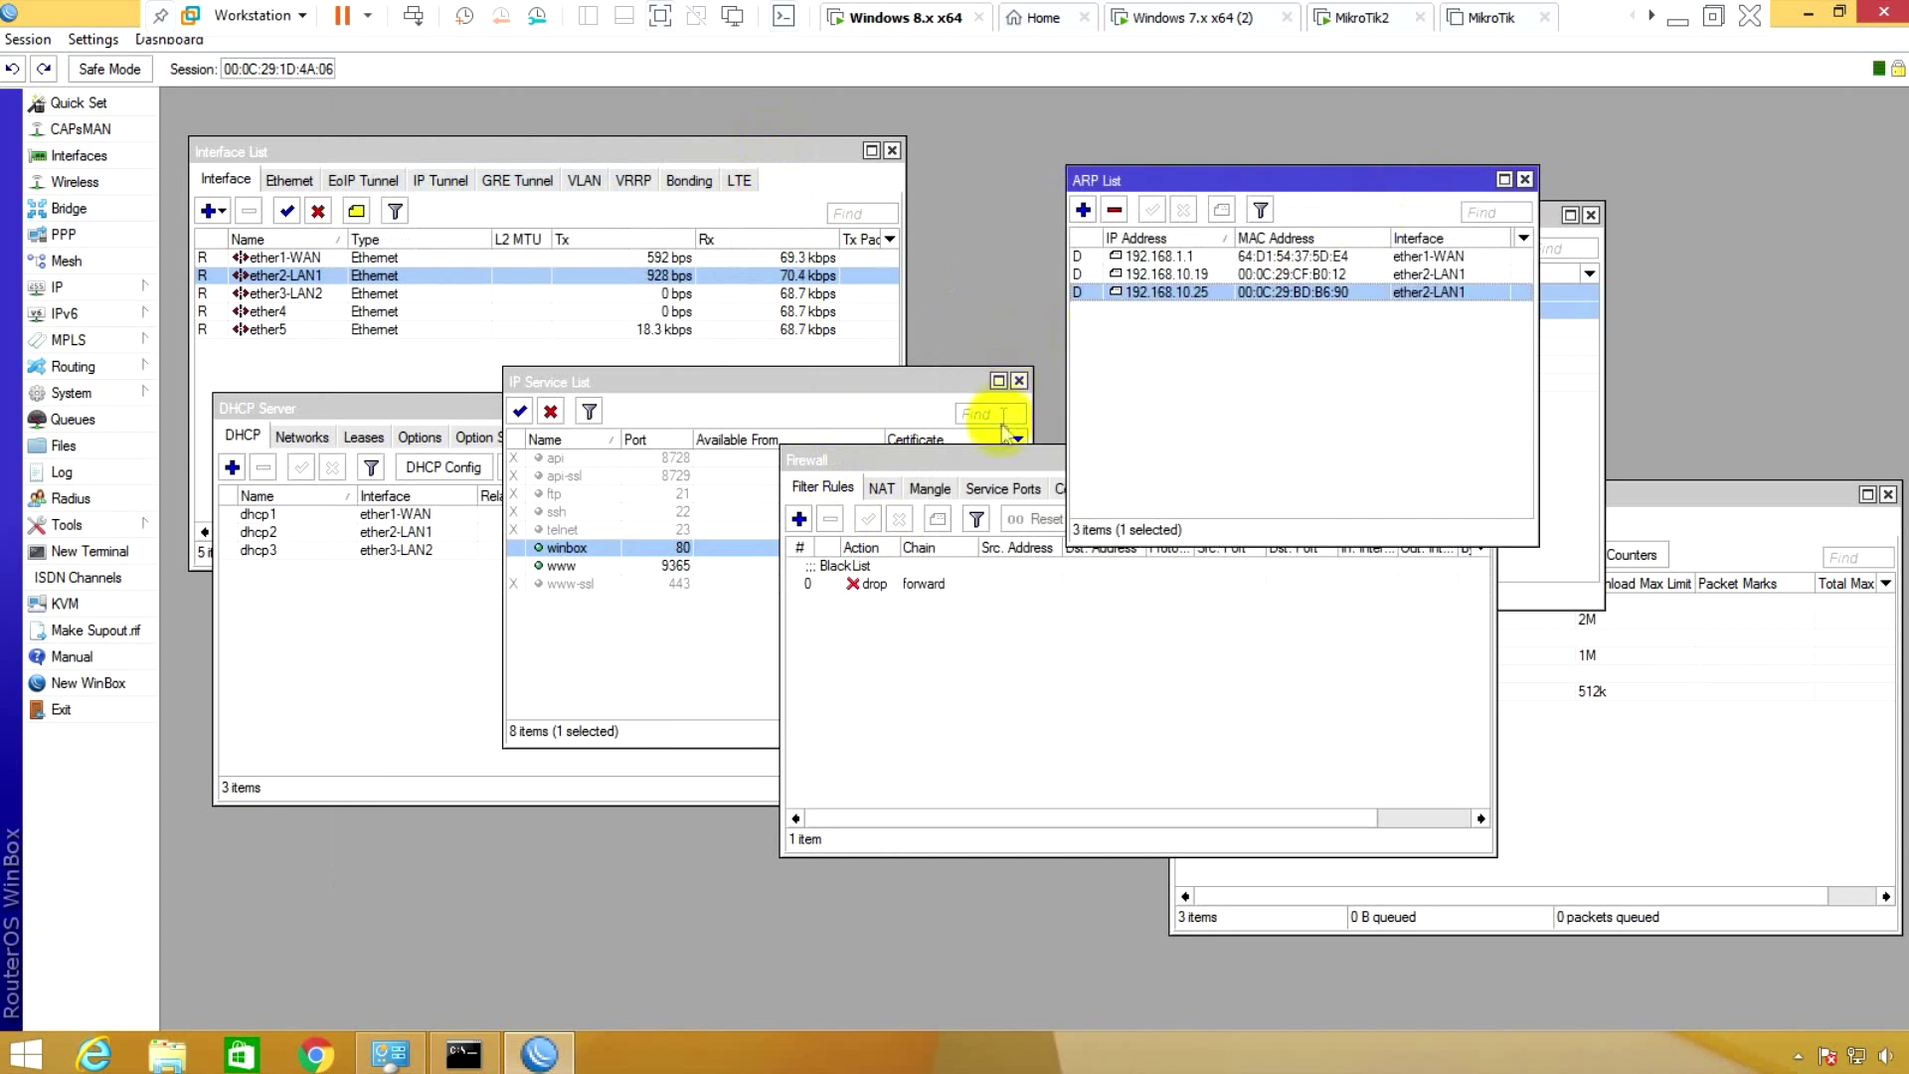
{"action": "left_click_drag", "start_coordinate": [1004, 463], "coordinate": [881, 535]}
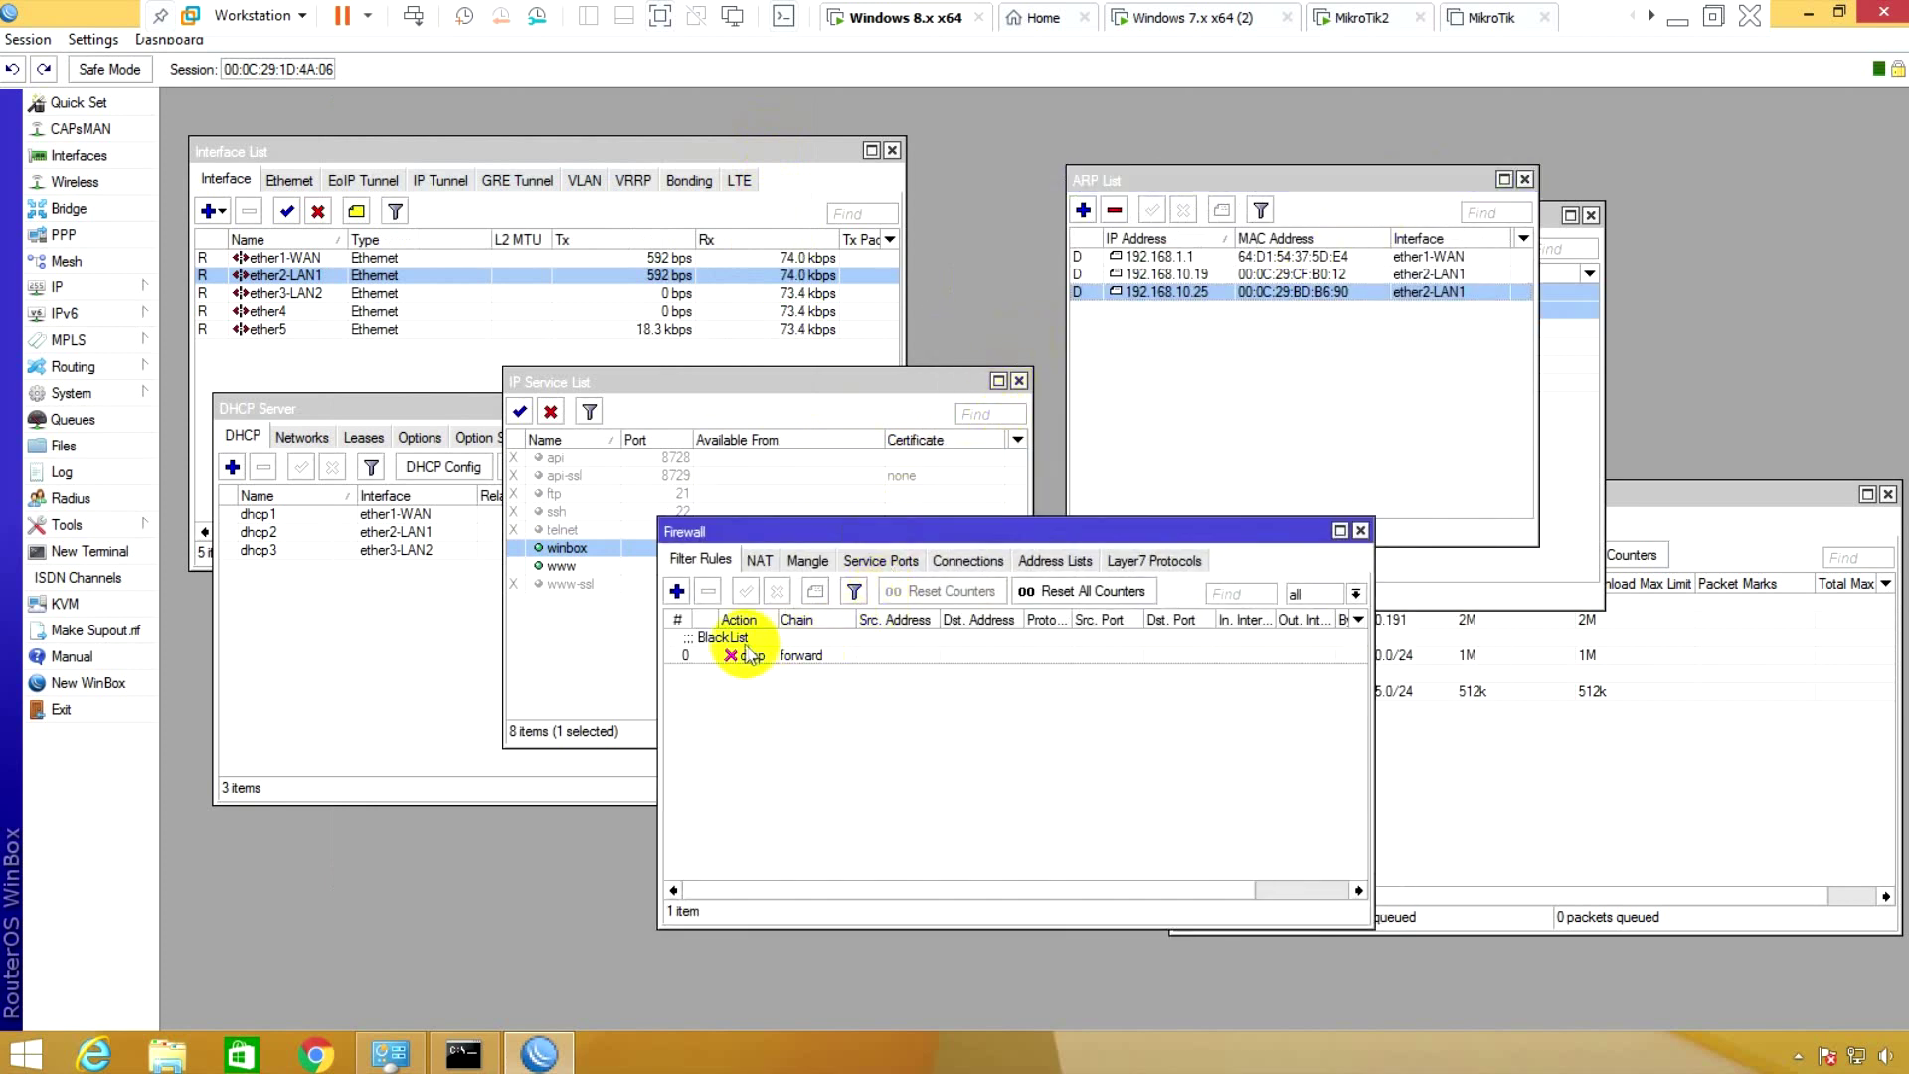
{"action": "left_click_drag", "start_coordinate": [904, 538], "coordinate": [861, 452]}
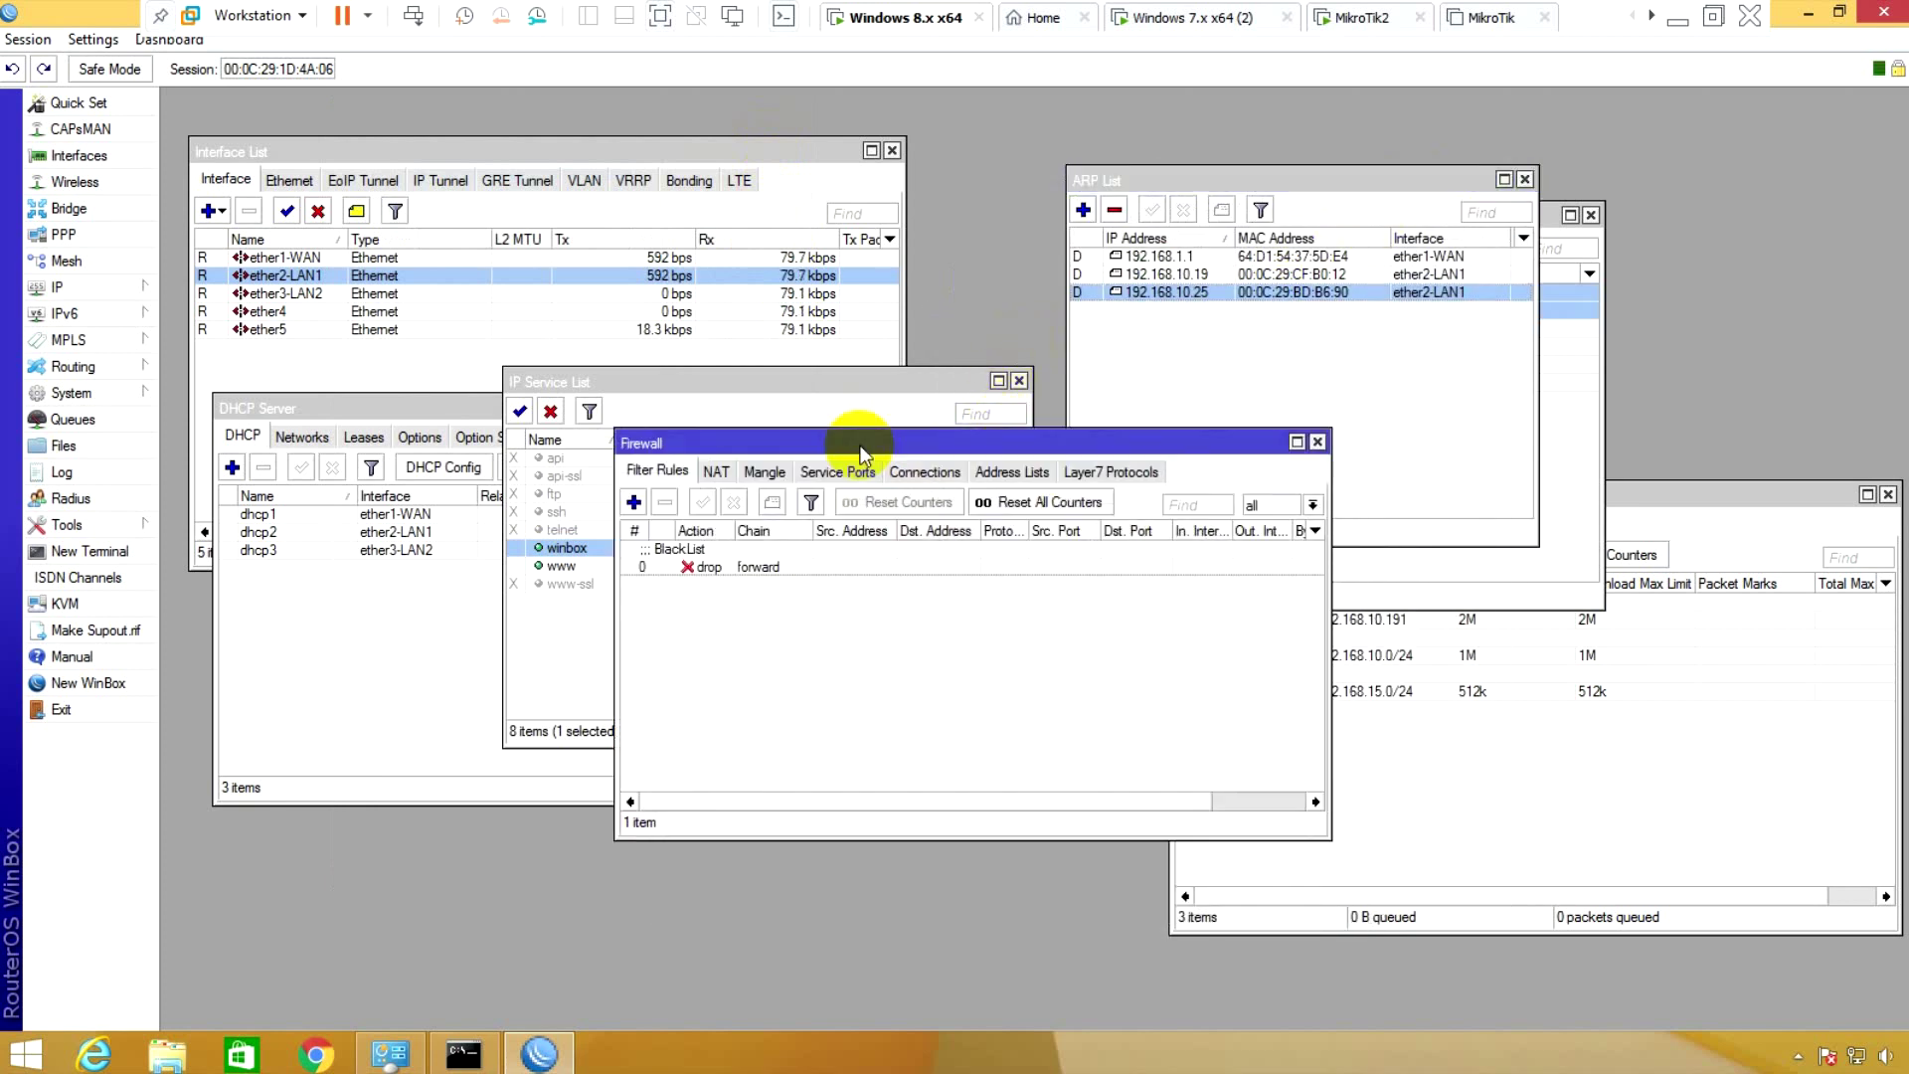
- Switch to the Windows 7 machine, check the running ping to google.com, and close the network connection details
{"action": "left_click", "coordinate": [1183, 24]}
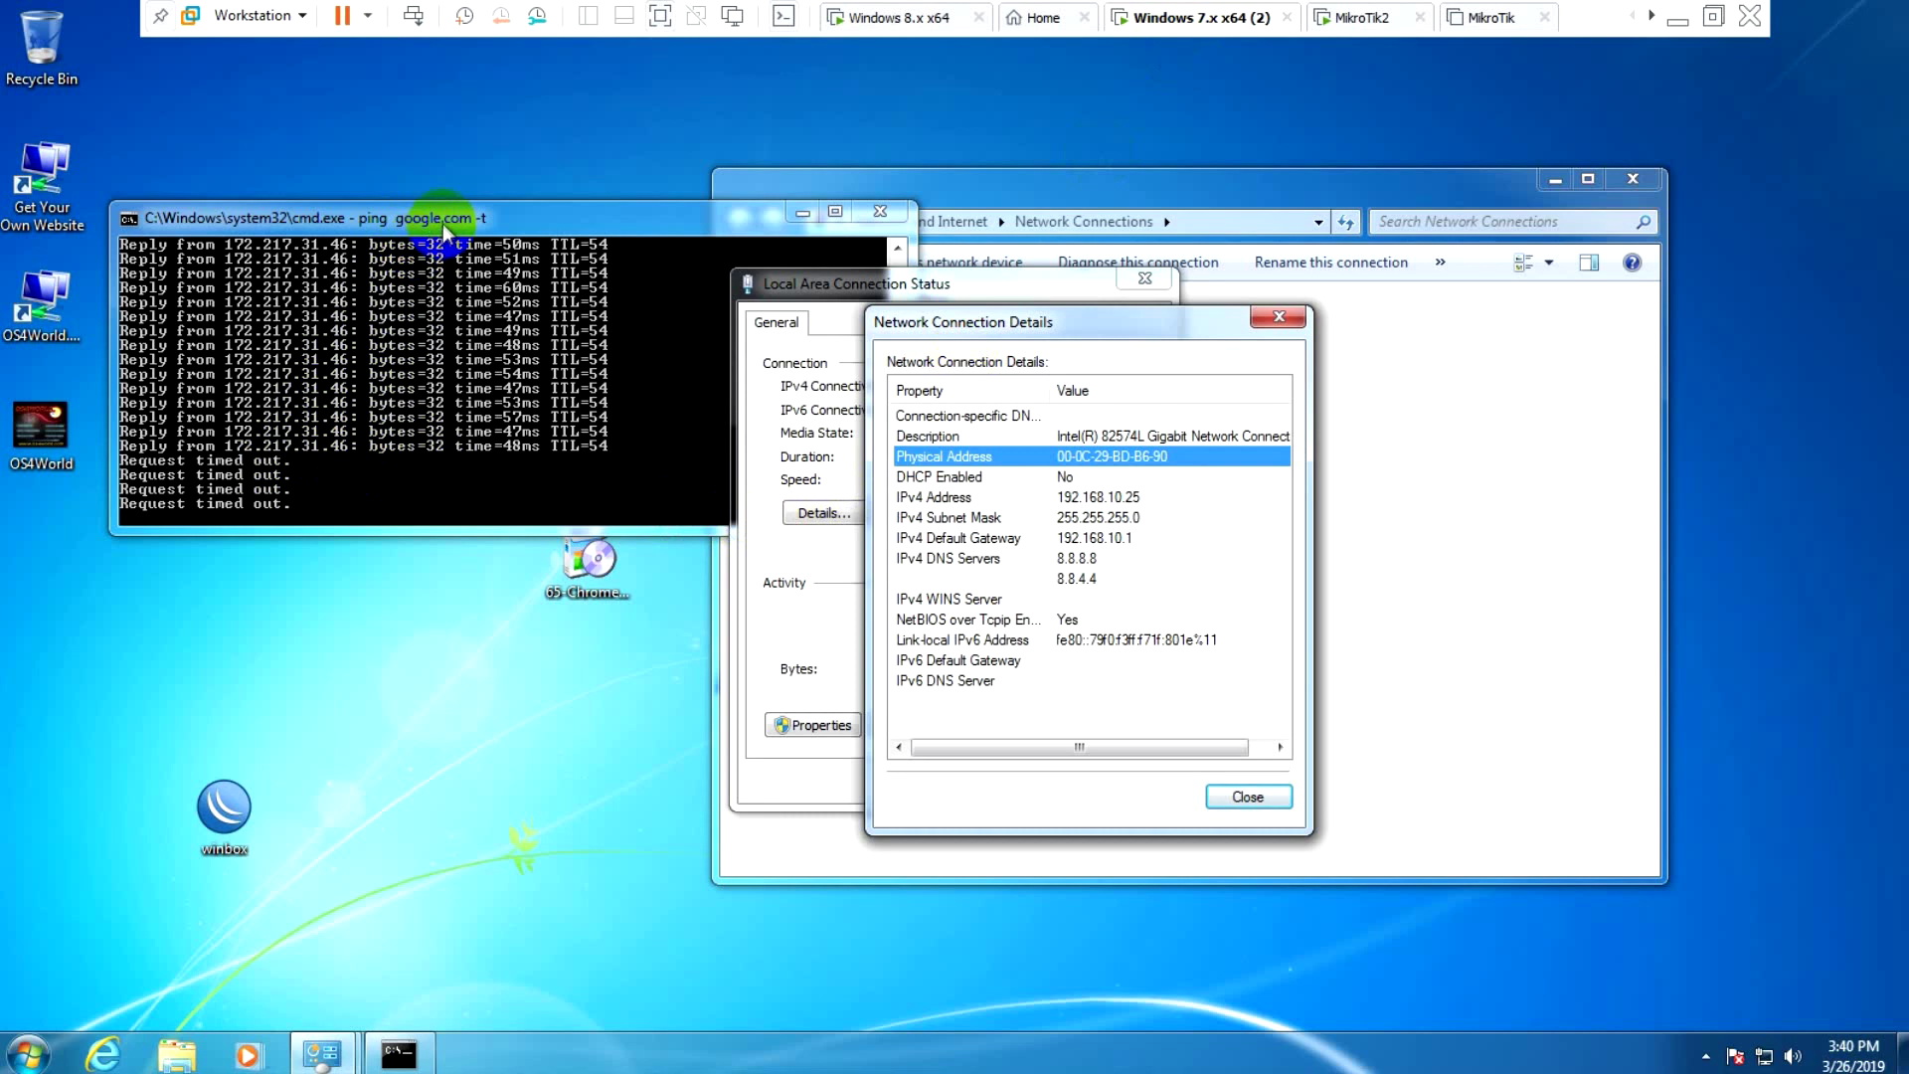
{"action": "left_click_drag", "start_coordinate": [444, 223], "coordinate": [443, 205]}
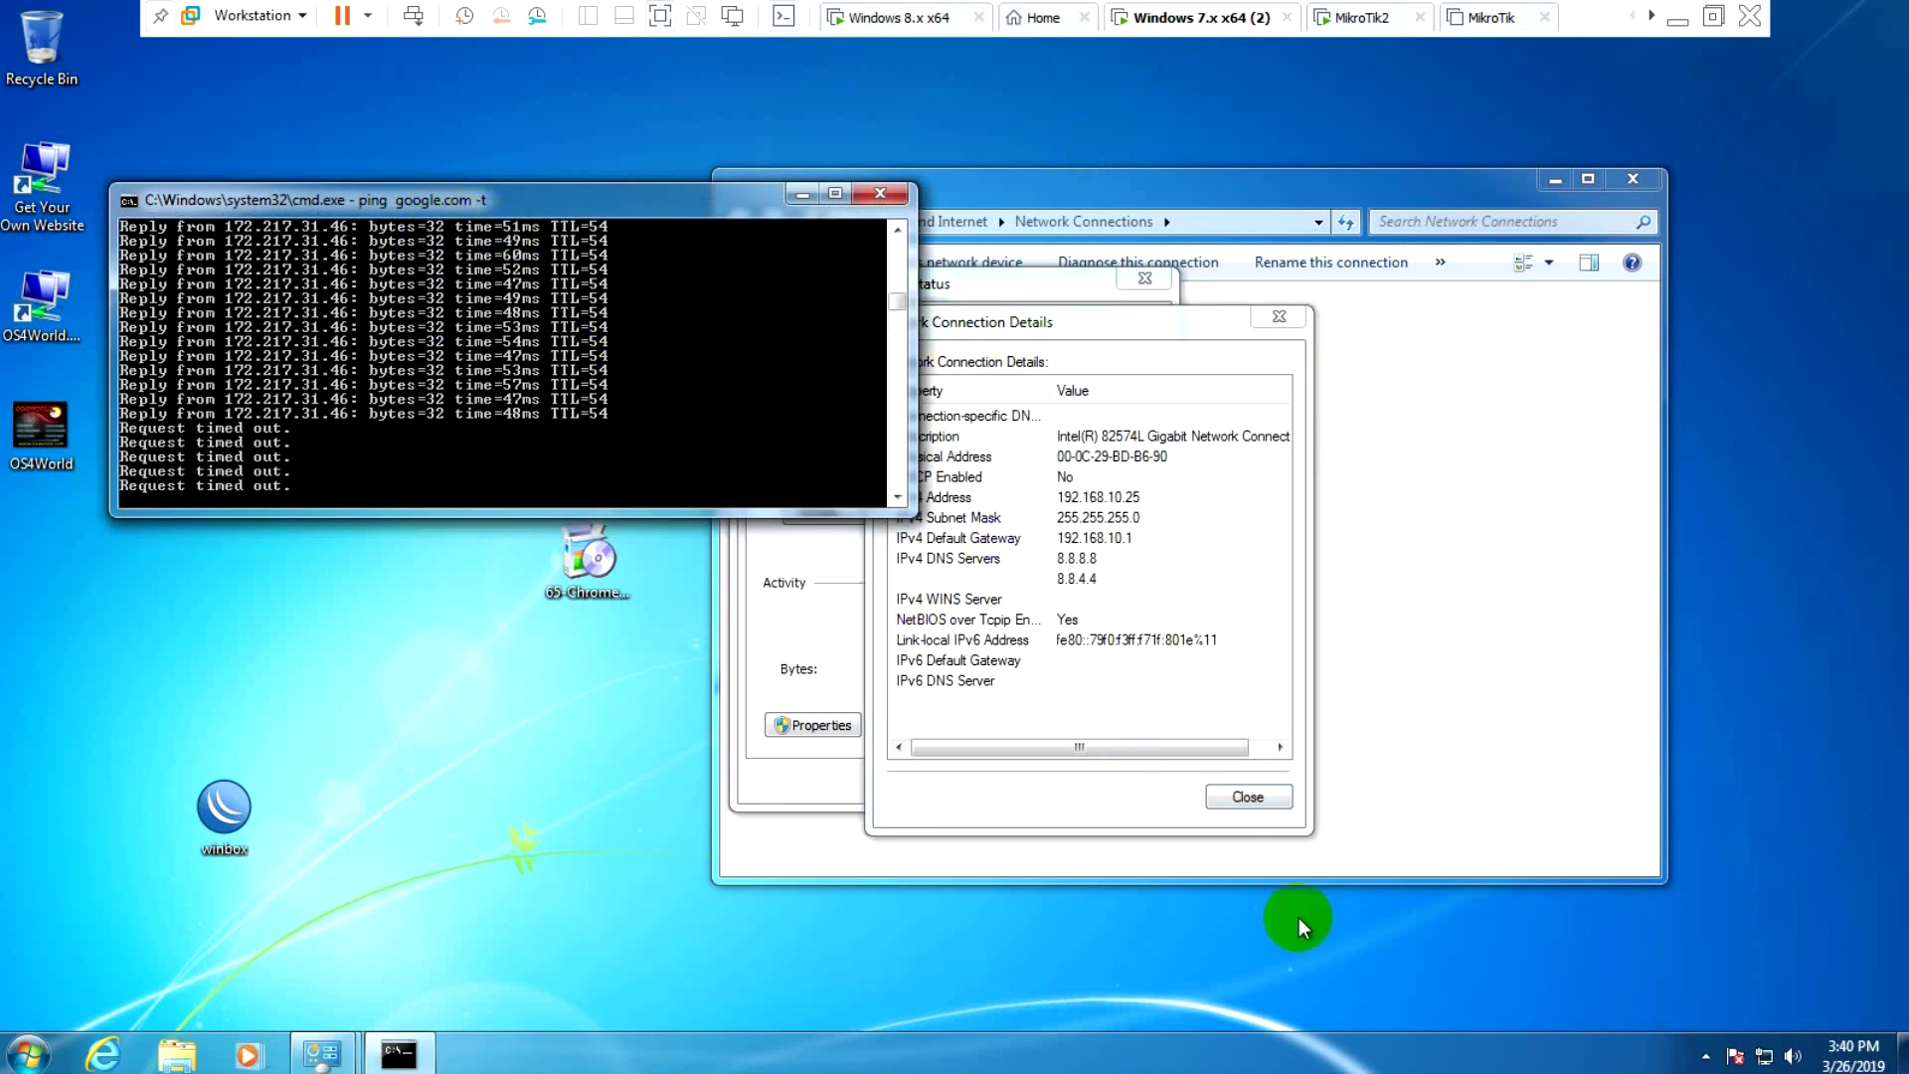
{"action": "left_click", "coordinate": [1248, 796]}
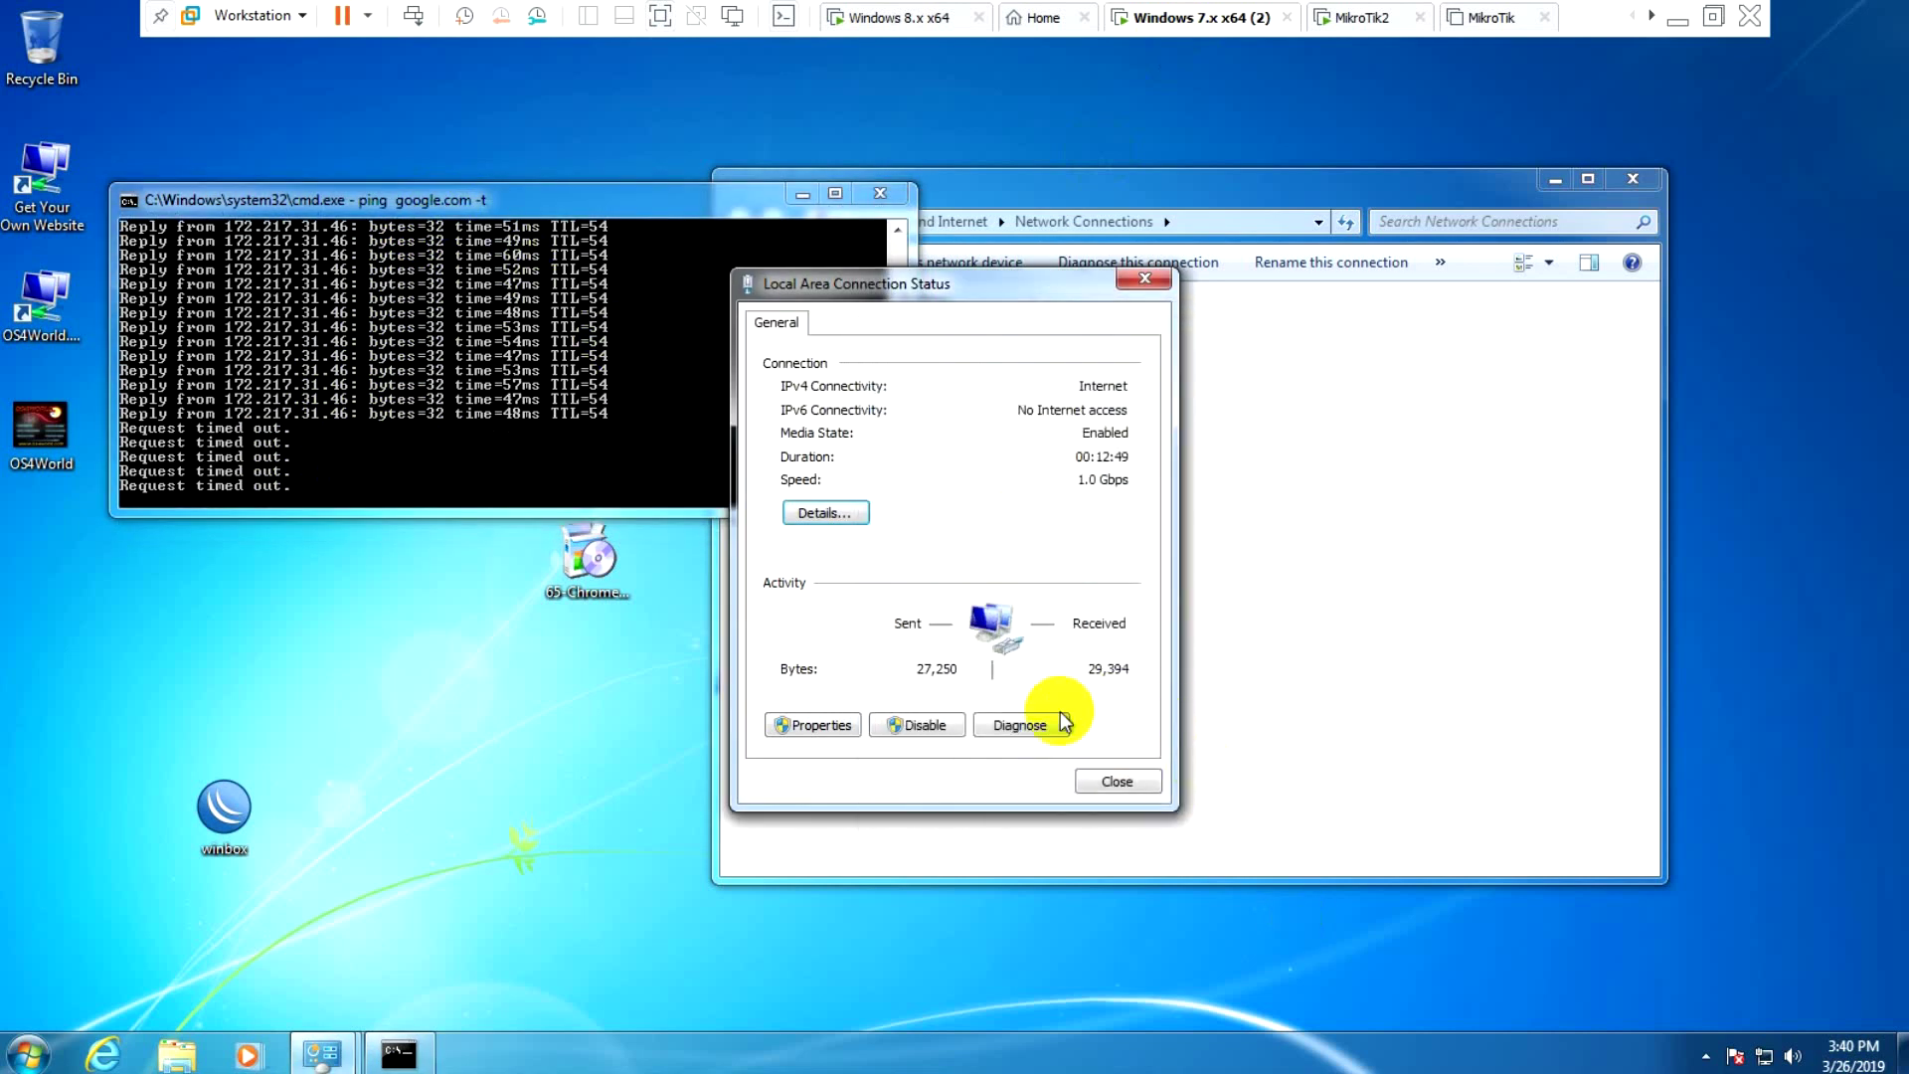
- Change the Local Area Connection's IPv4 address to 192.168.10.122, close its dialogs and move Network Connections clear of the ping output
{"action": "left_click", "coordinate": [813, 725]}
{"action": "double_click", "coordinate": [1009, 579]}
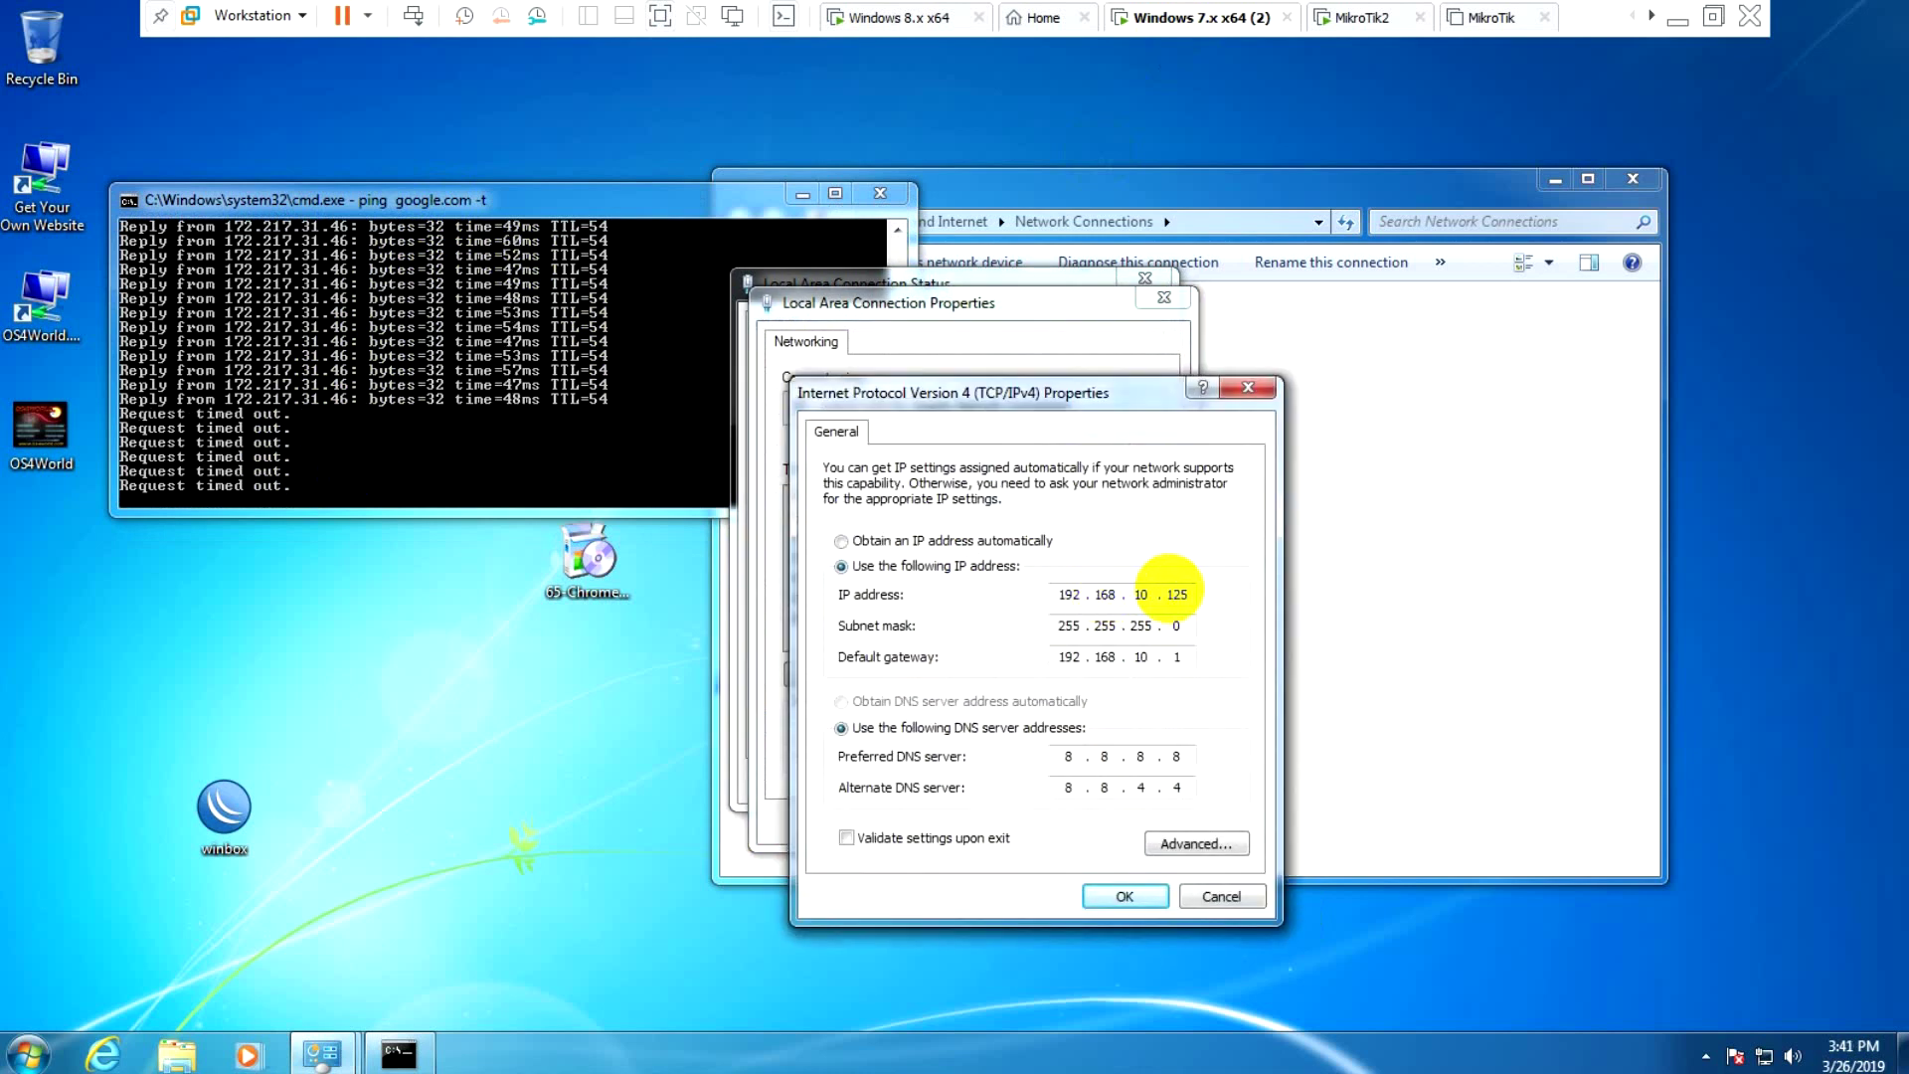
{"action": "key", "text": "BackSpace"}
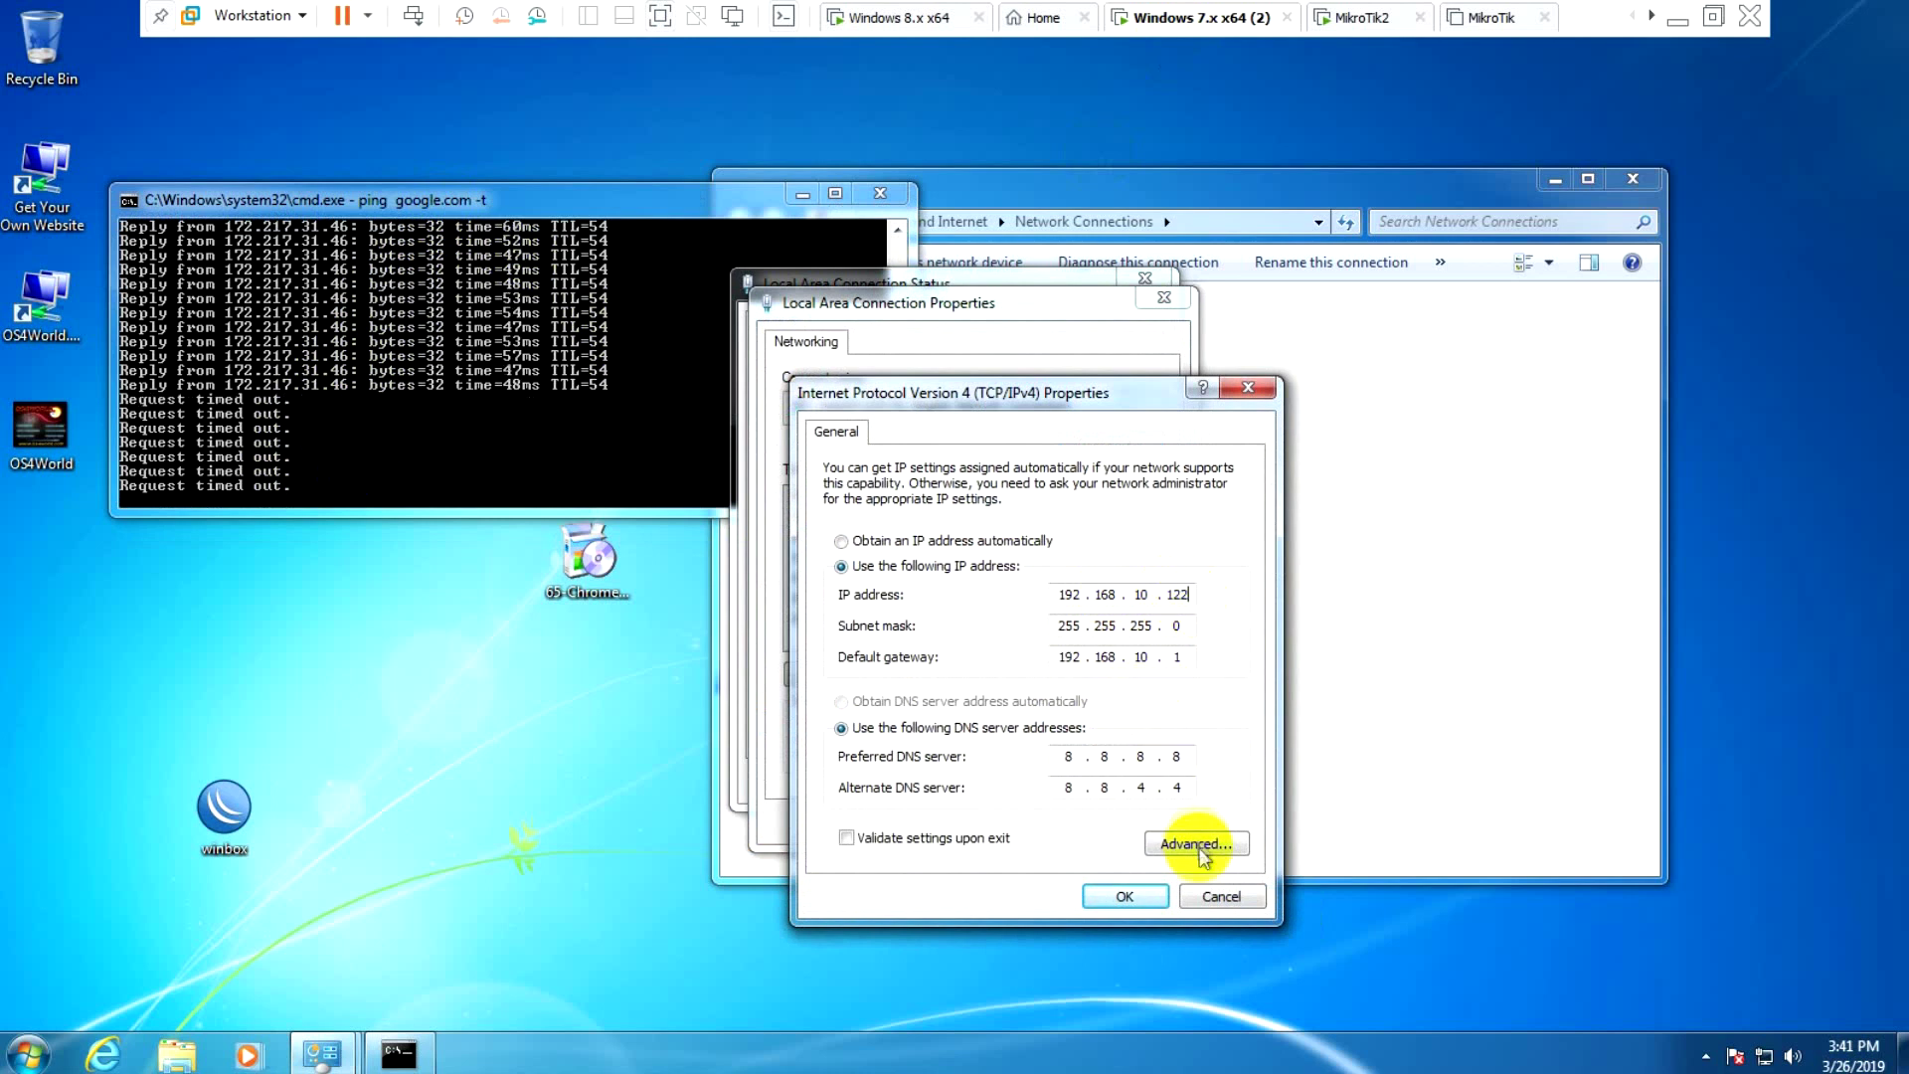
{"action": "left_click", "coordinate": [1124, 895]}
{"action": "left_click", "coordinate": [1038, 817]}
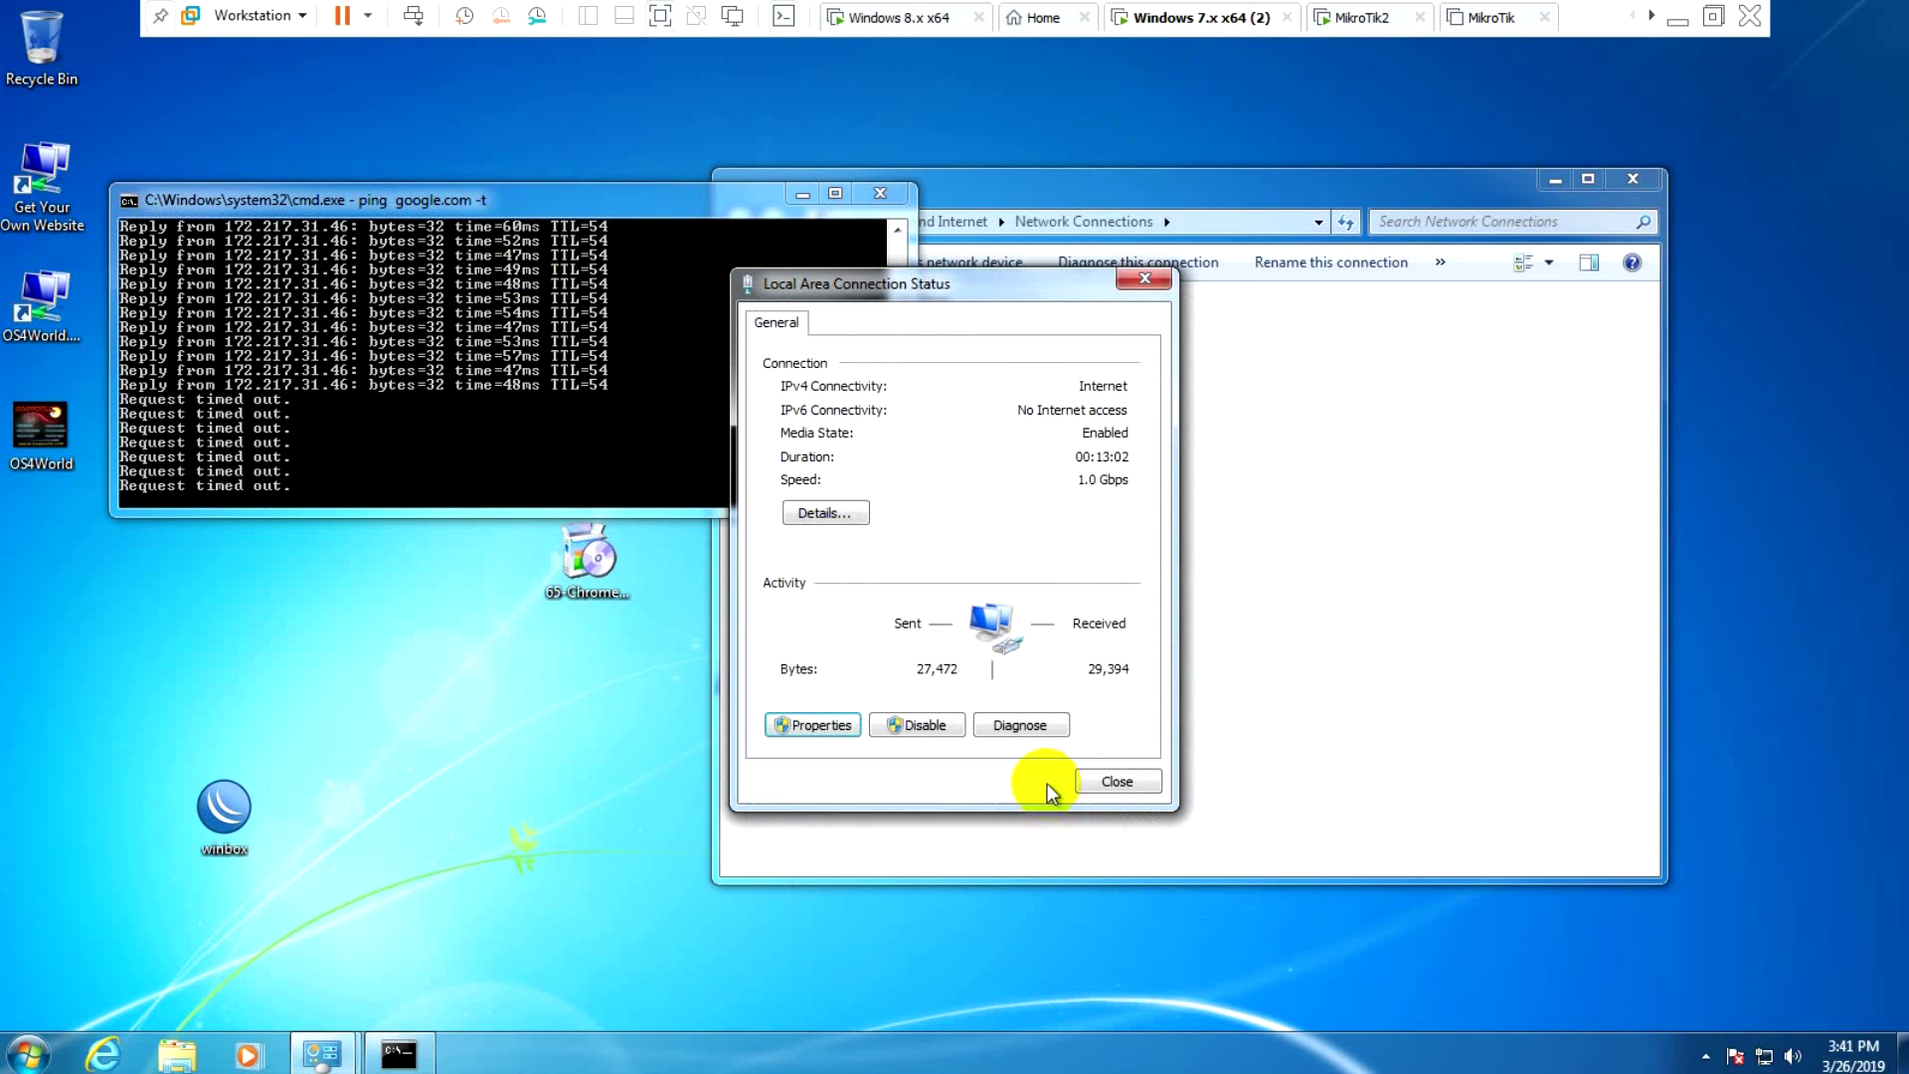
{"action": "left_click", "coordinate": [1117, 786]}
{"action": "left_click_drag", "start_coordinate": [1117, 191], "coordinate": [1224, 197]}
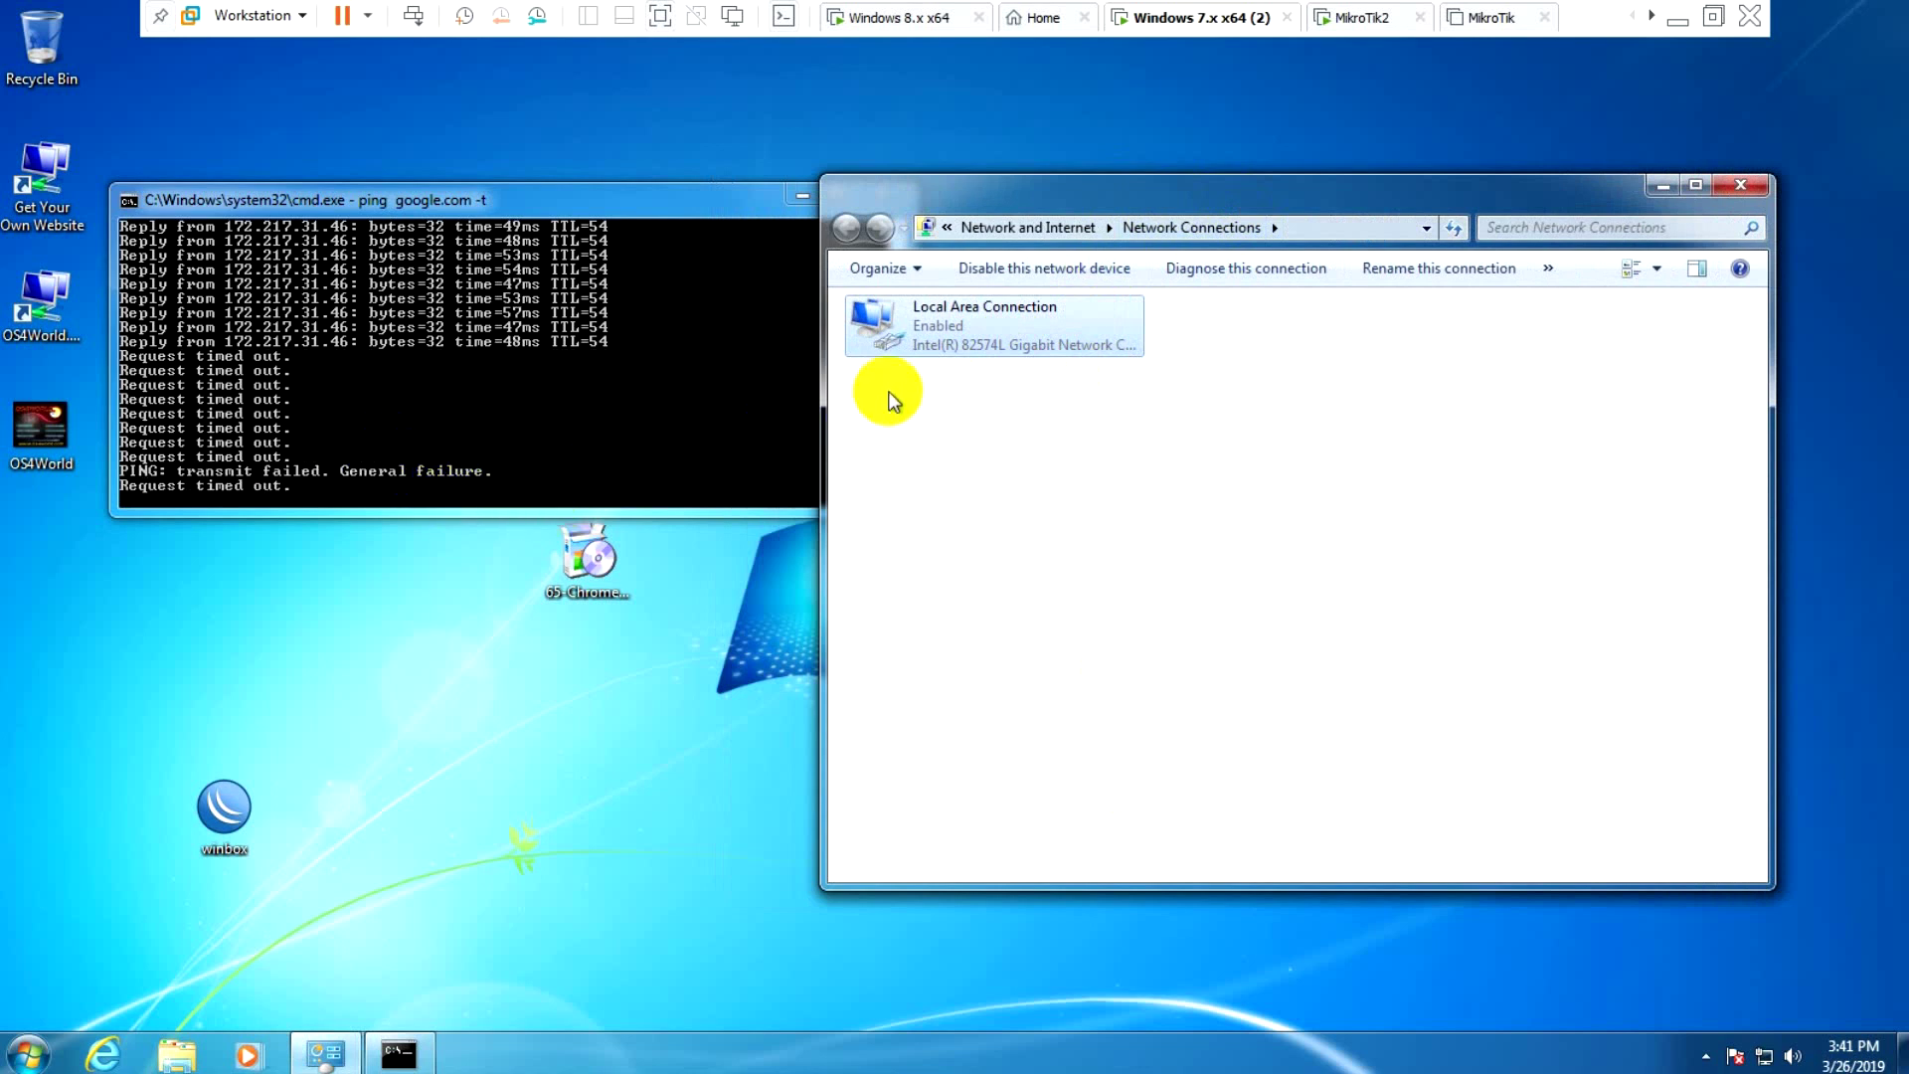
- Back in WinBox on the Windows 8.x x64 machine, disable the BlackList drop rule
{"action": "left_click", "coordinate": [904, 28]}
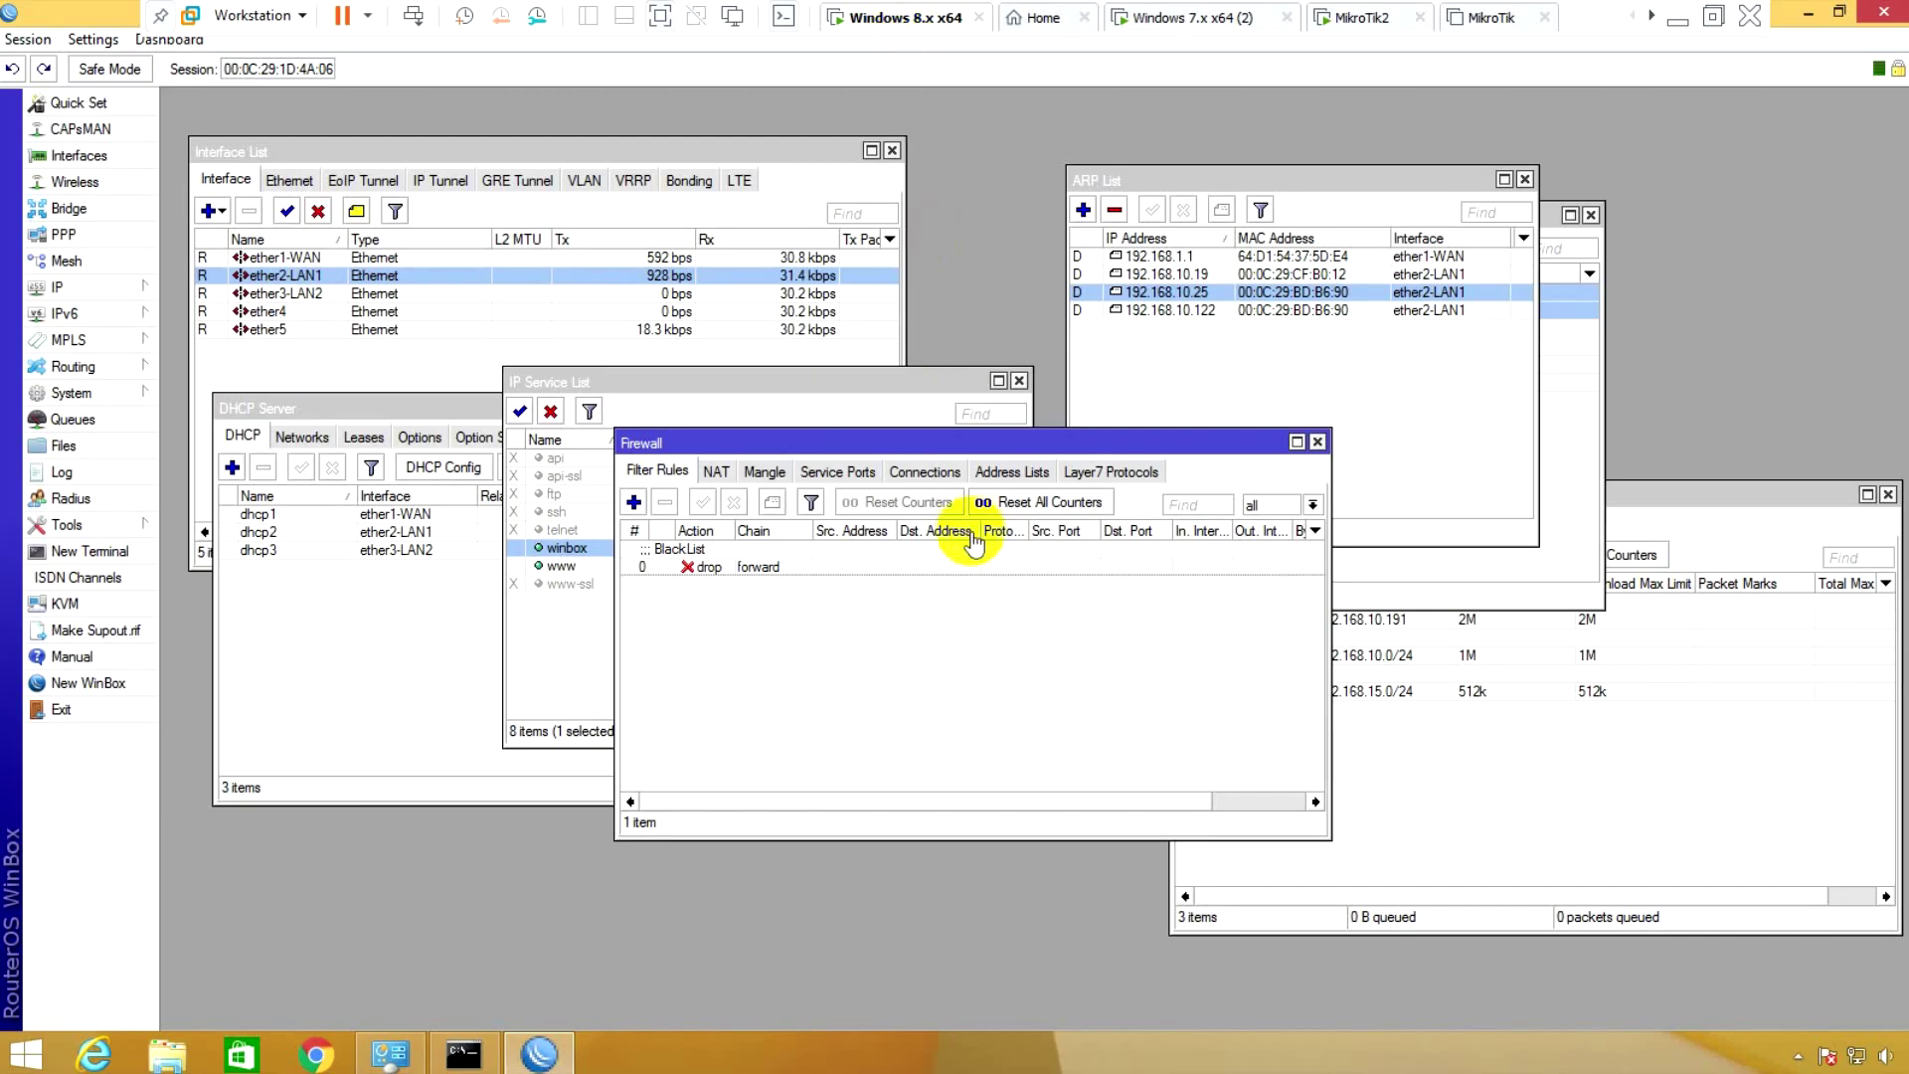
{"action": "left_click", "coordinate": [741, 568]}
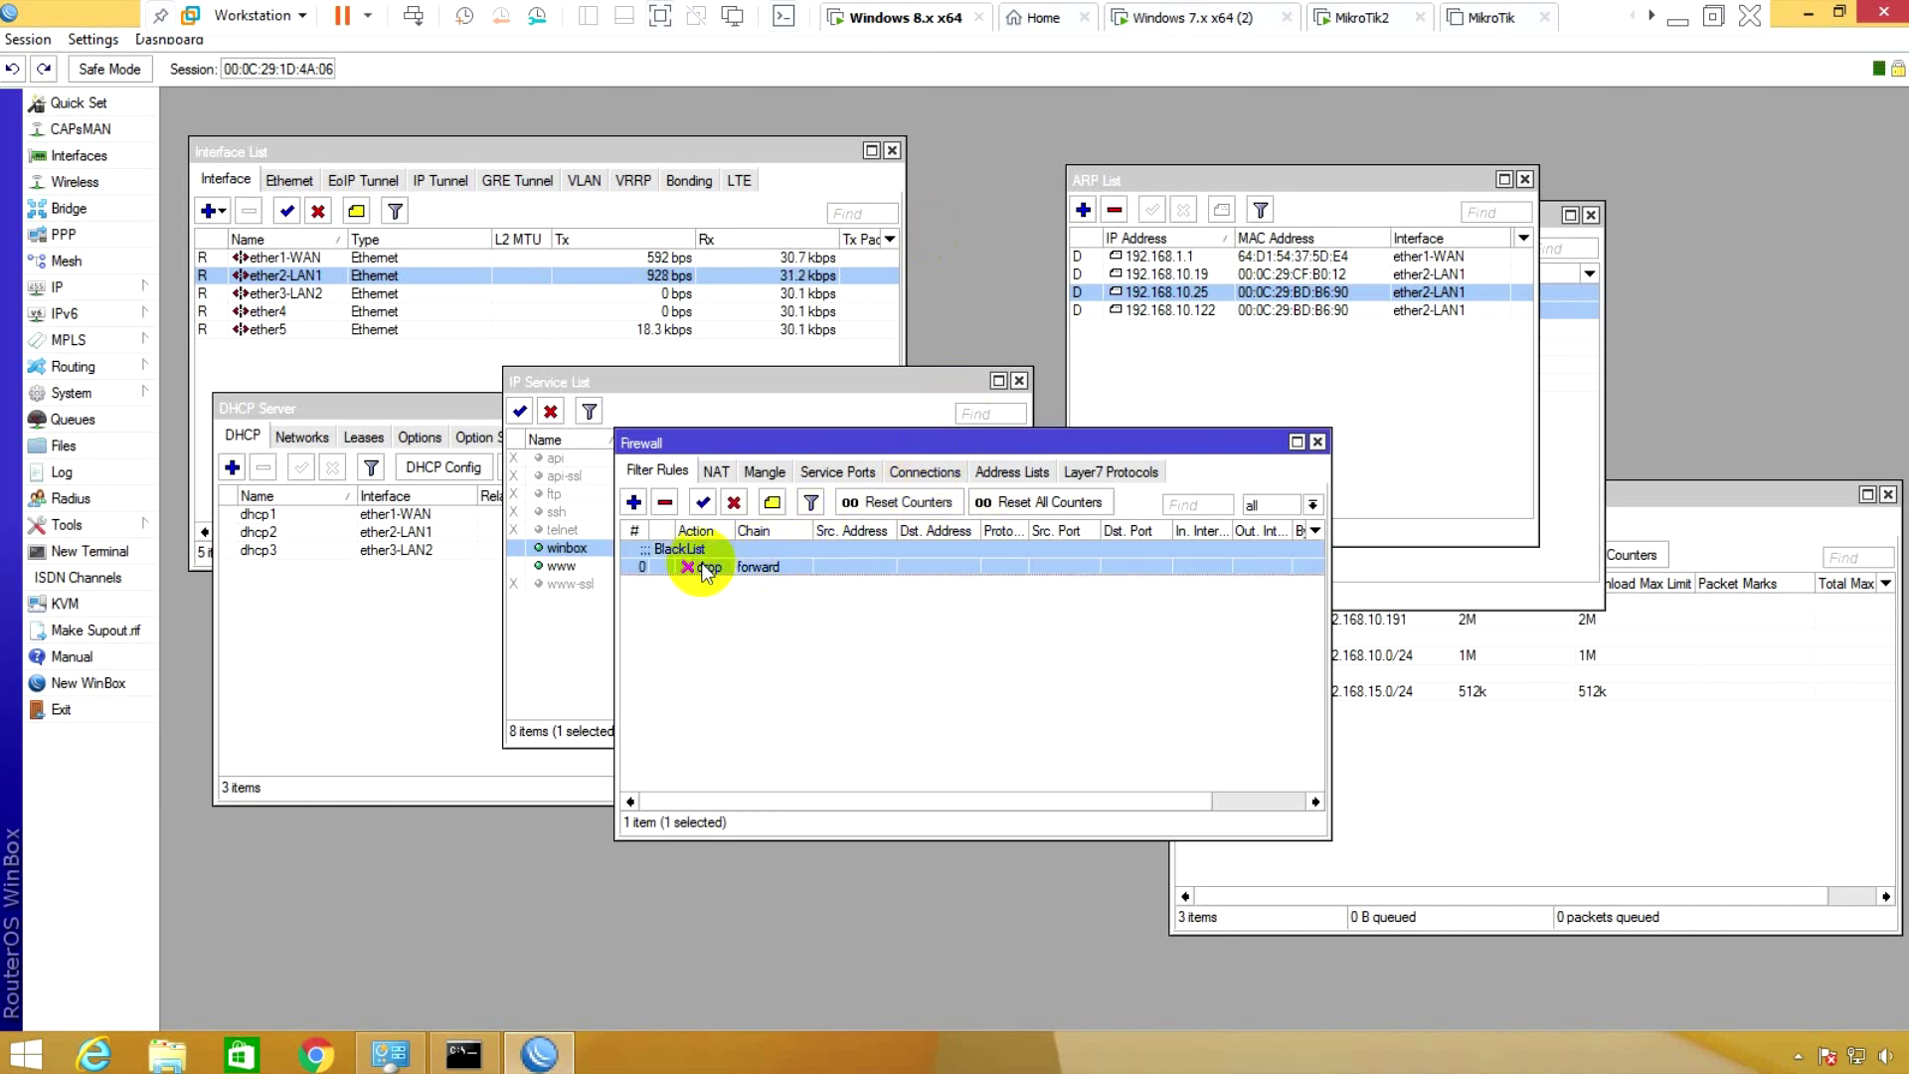
{"action": "left_click", "coordinate": [734, 503]}
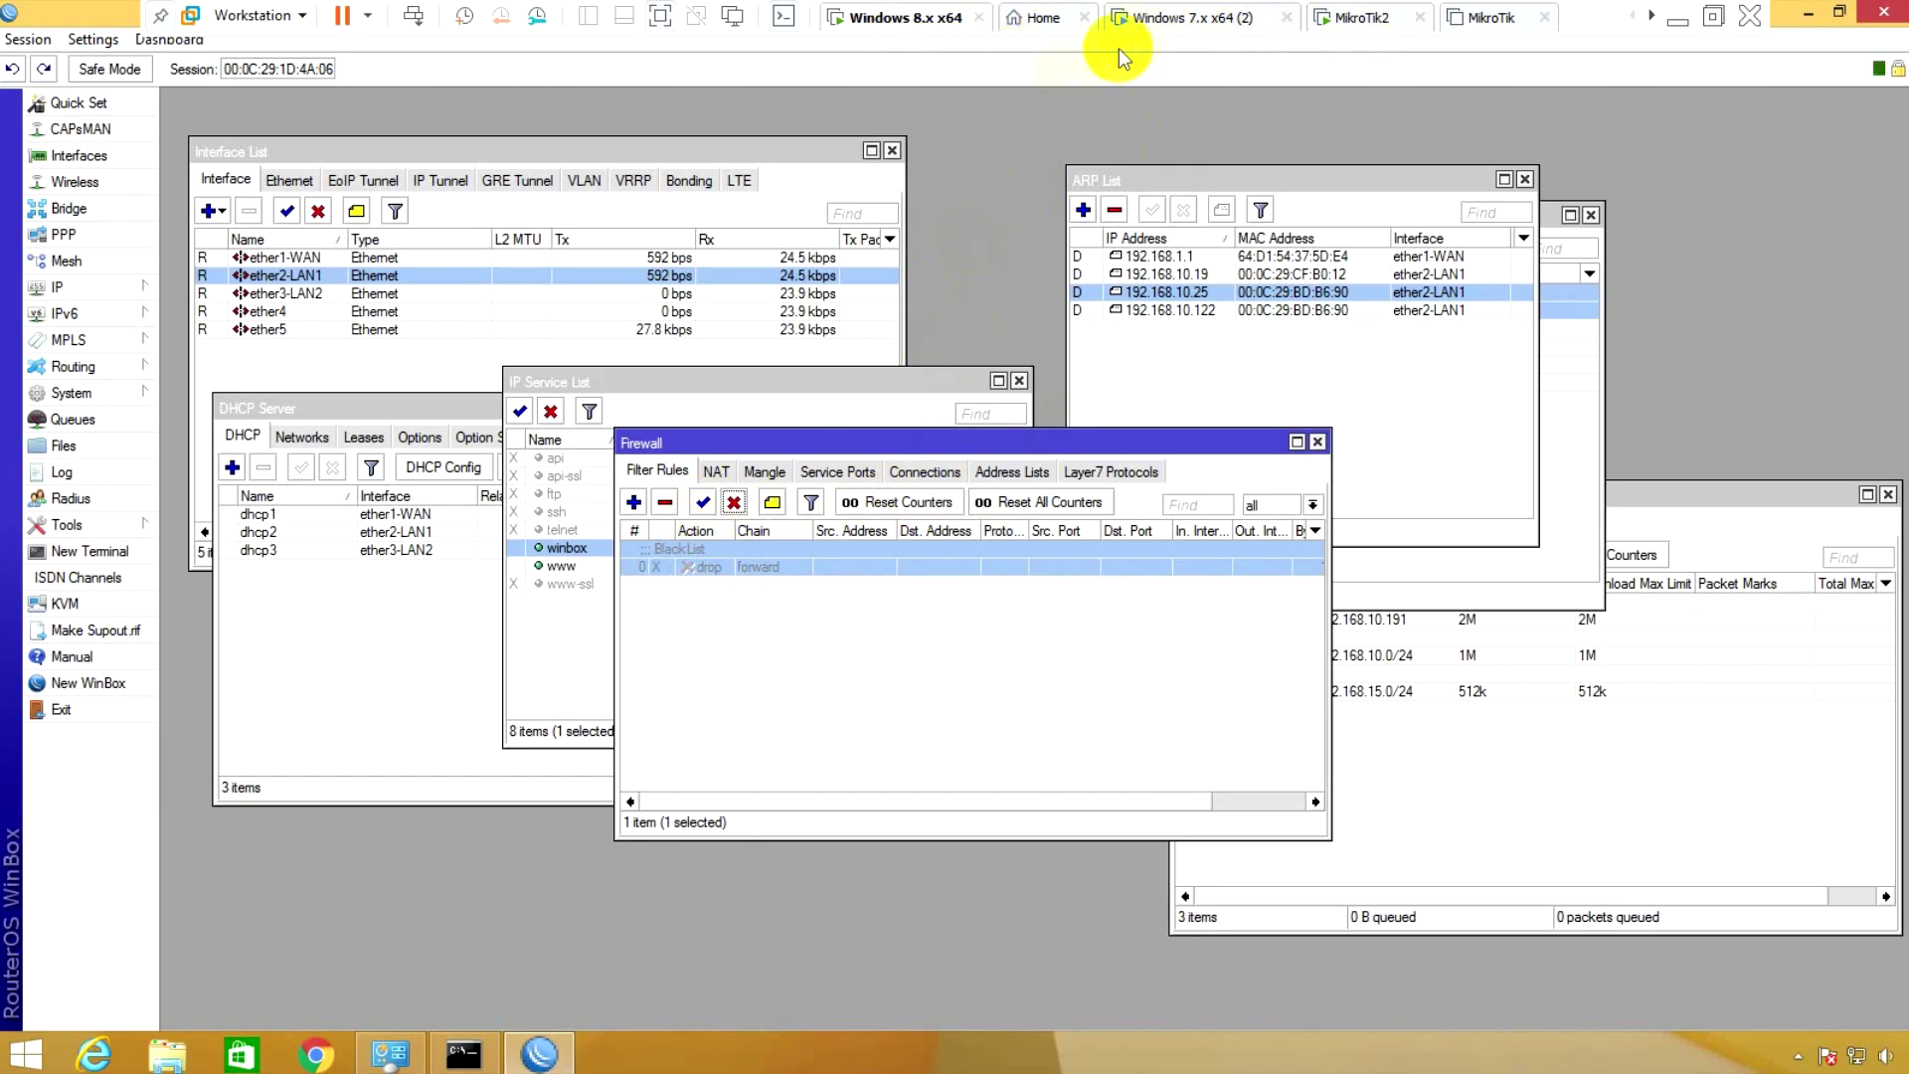
- Return to the Windows 7 machine and check the continuous ping to google.com with the drop rule disabled
{"action": "left_click", "coordinate": [1181, 19]}
{"action": "left_click", "coordinate": [447, 405]}
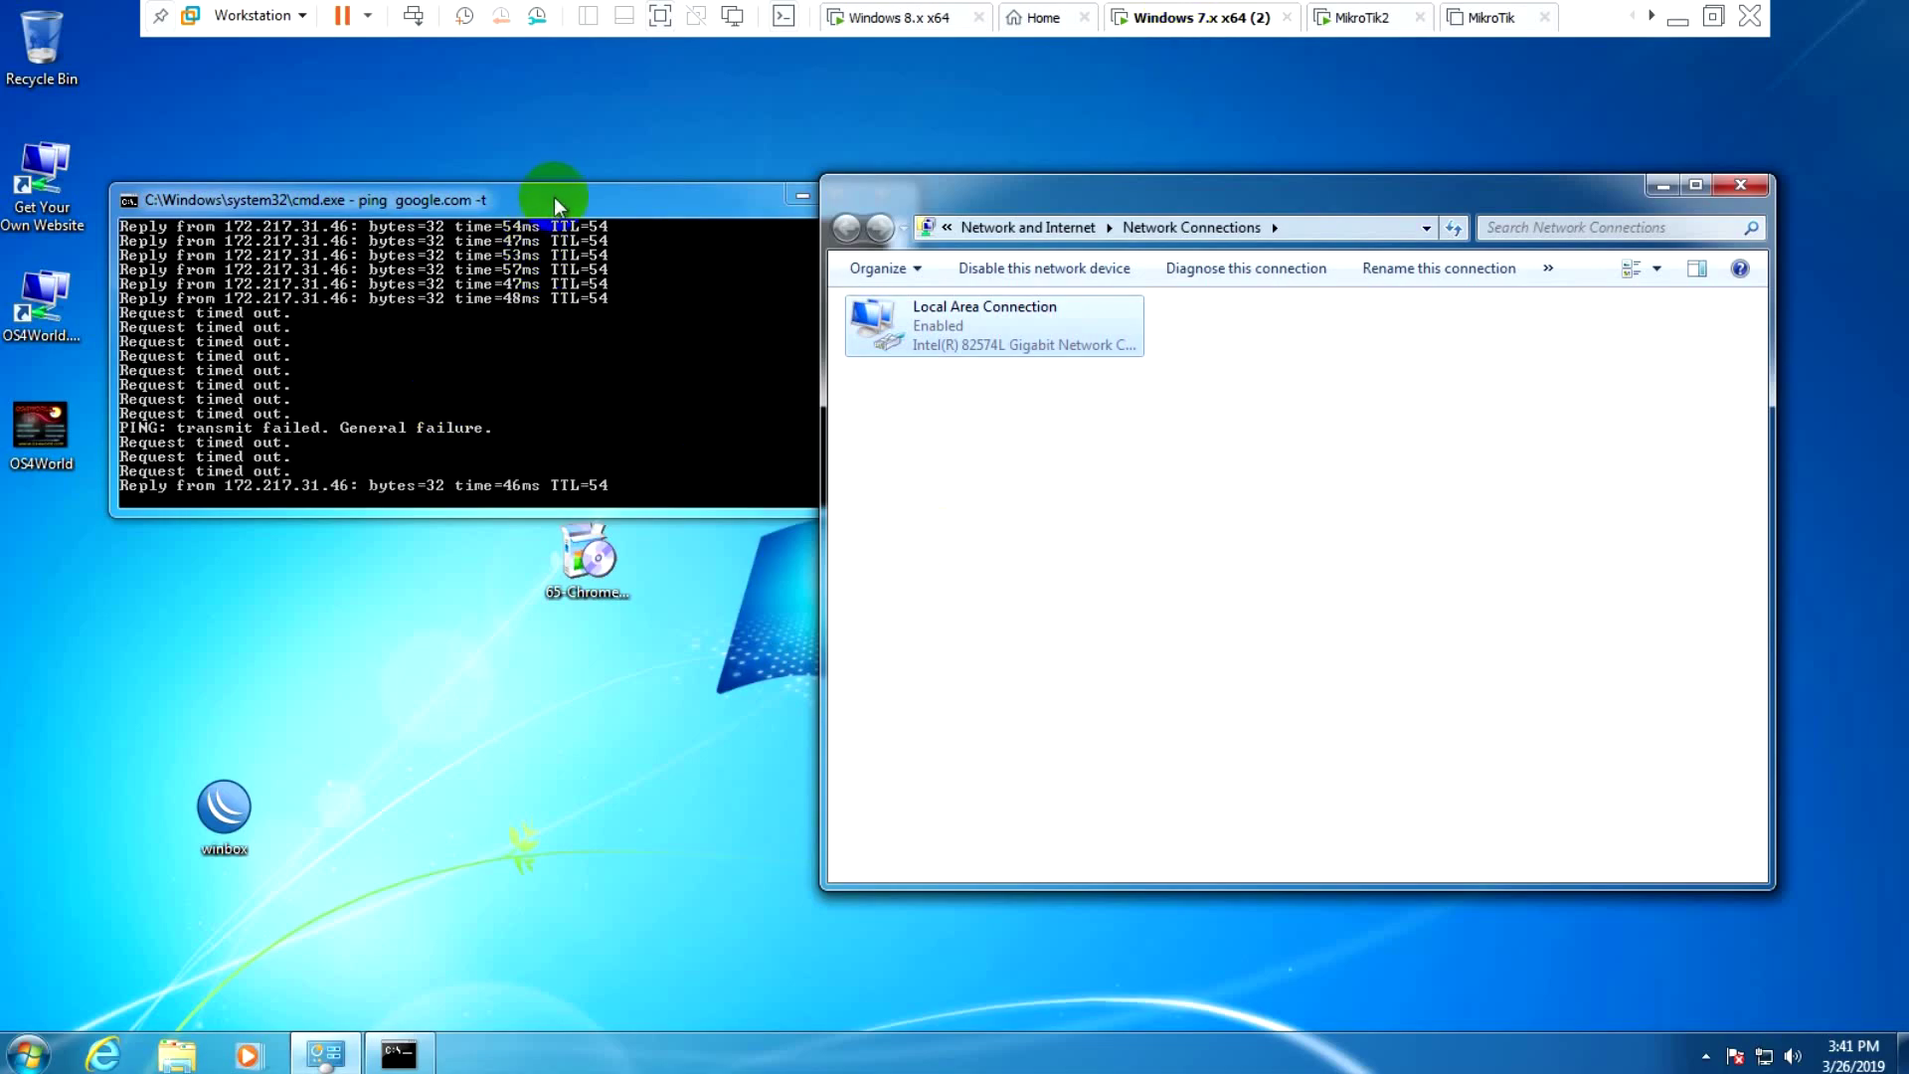
{"action": "left_click", "coordinate": [513, 373]}
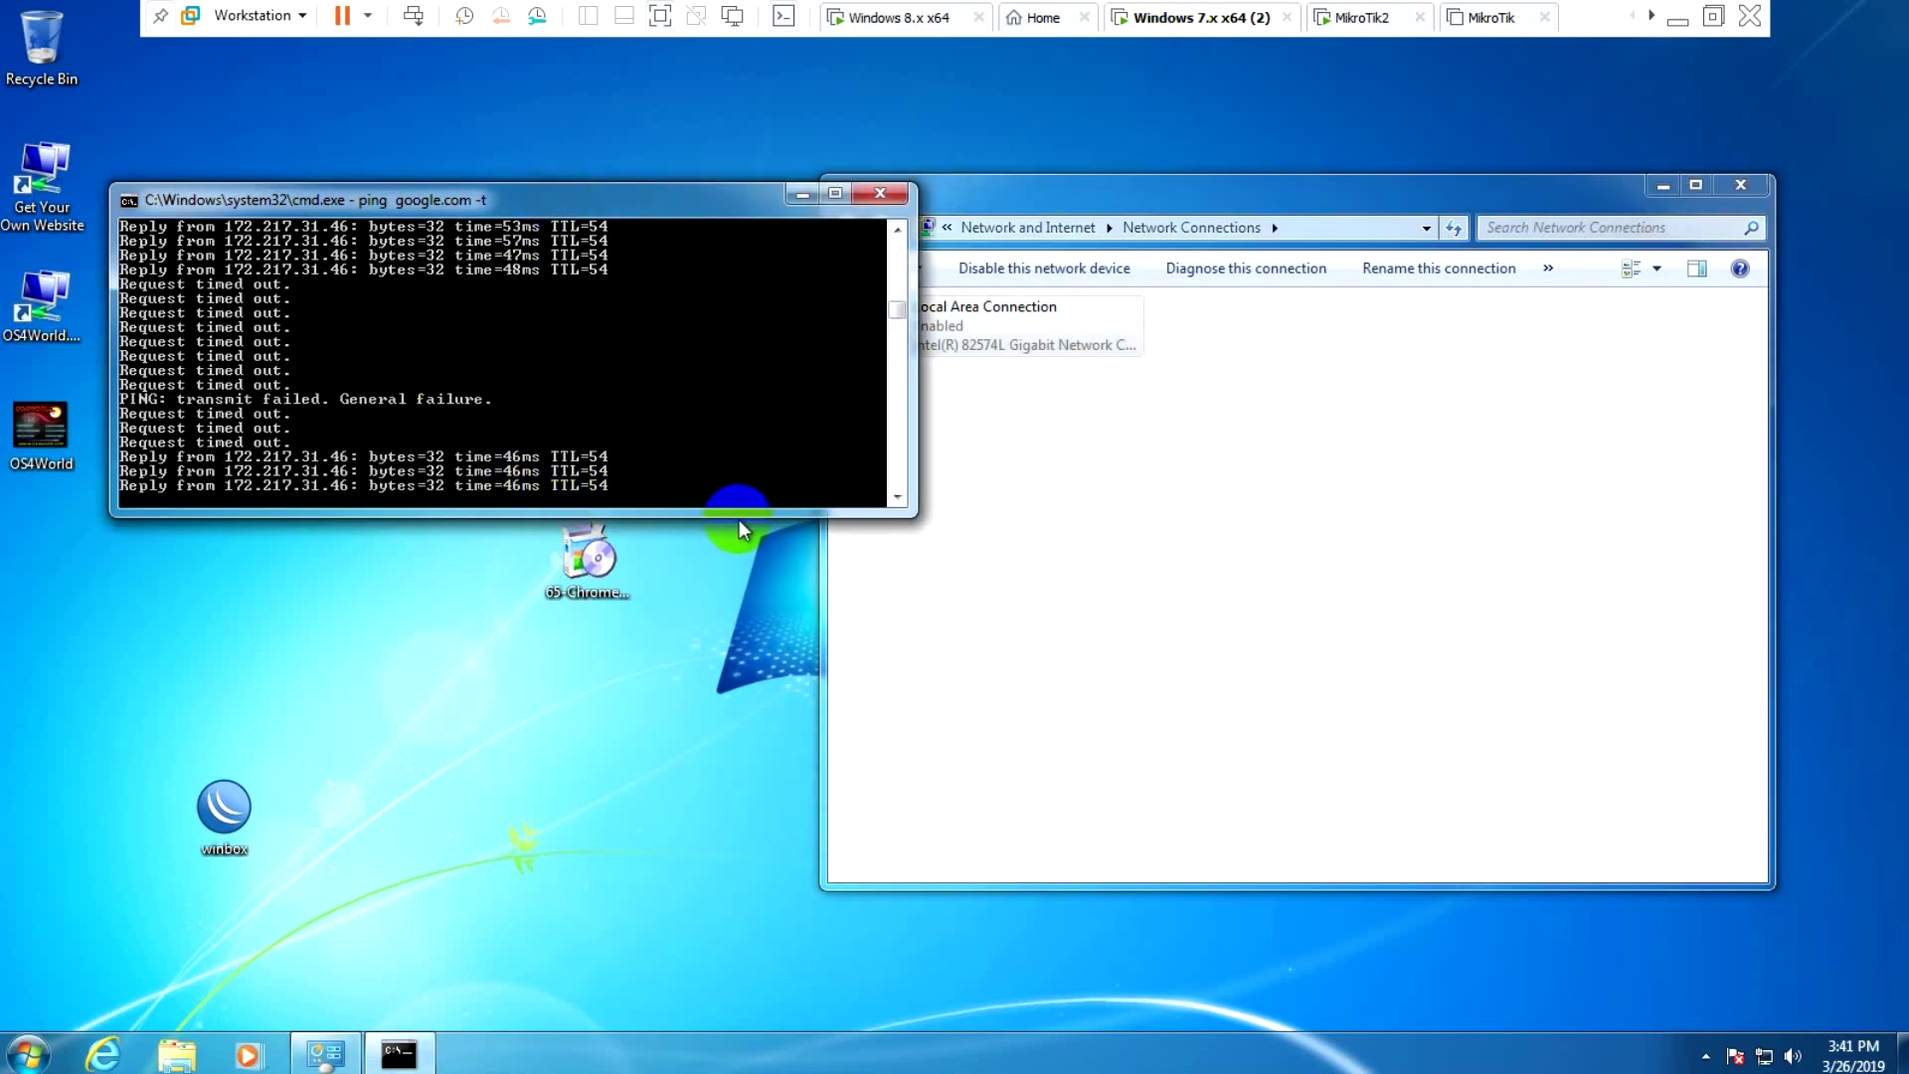
{"action": "left_click_drag", "start_coordinate": [700, 213], "coordinate": [720, 204]}
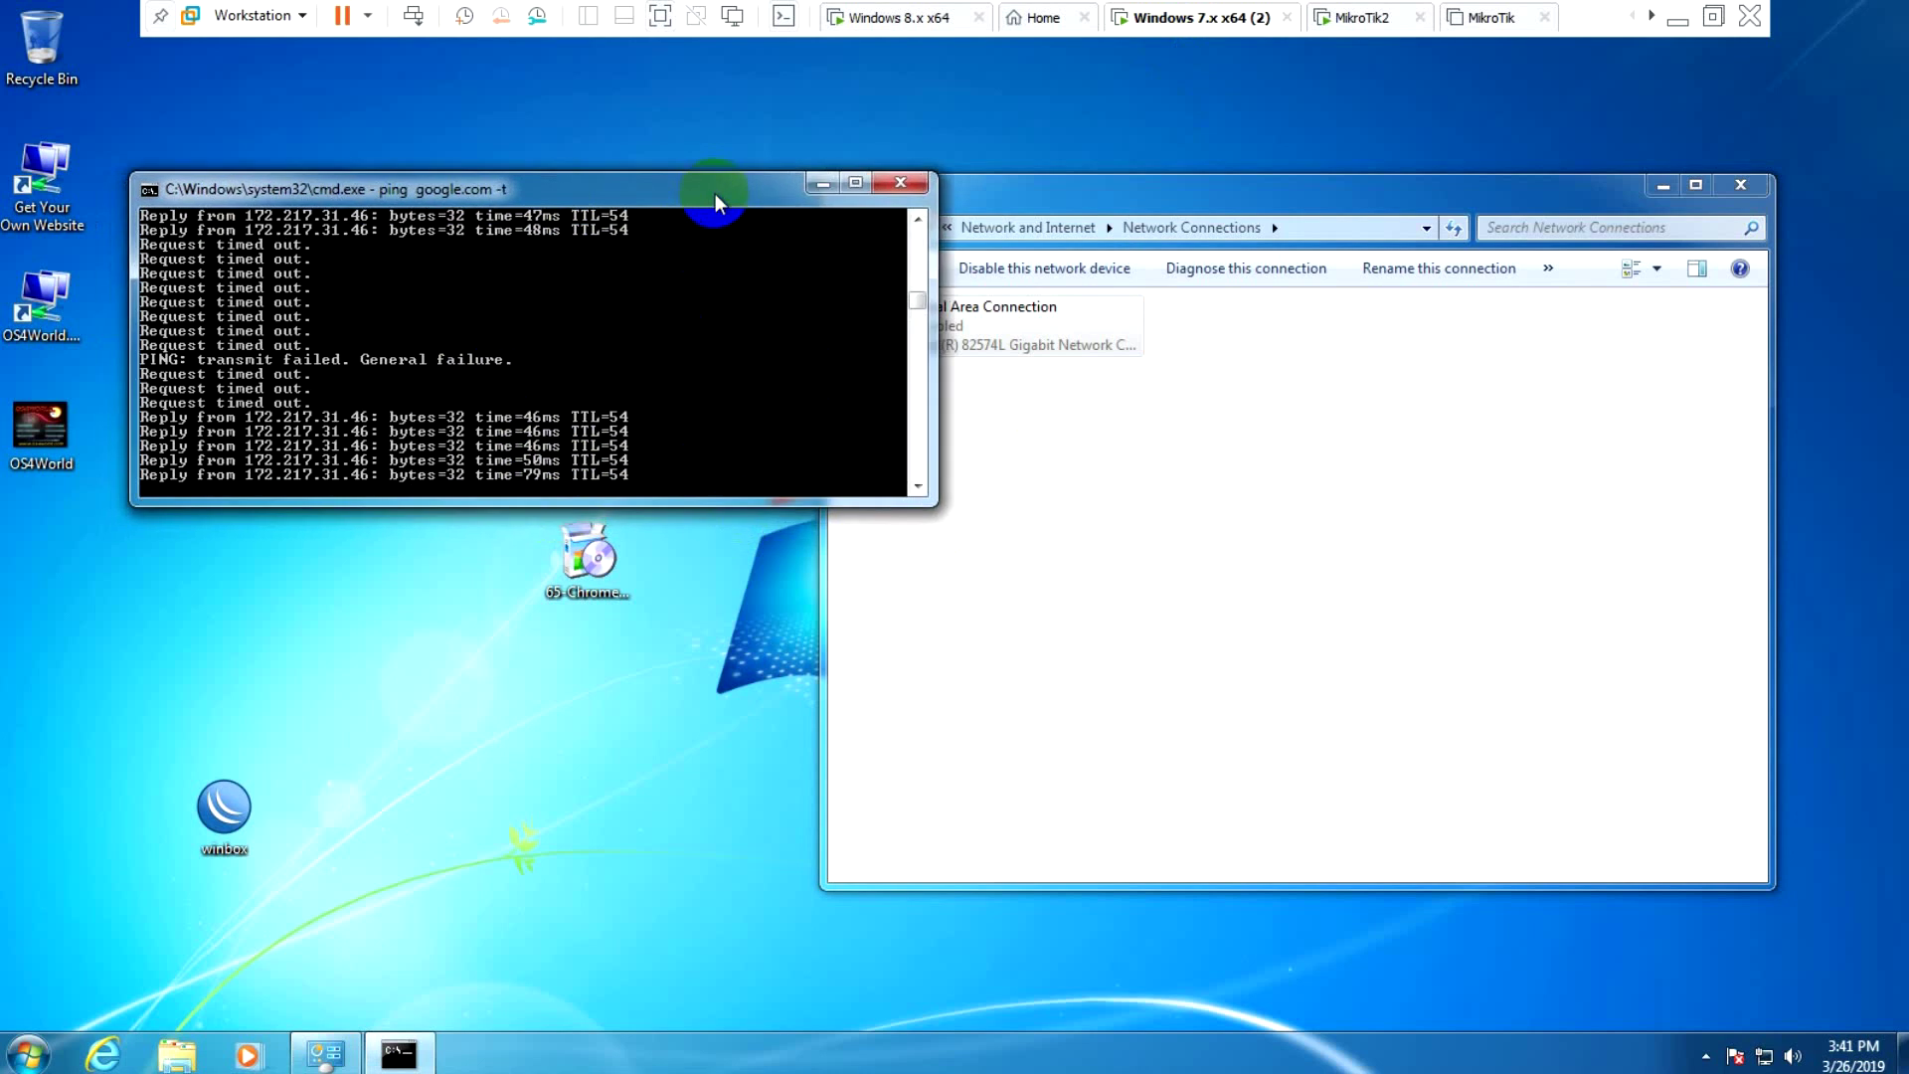